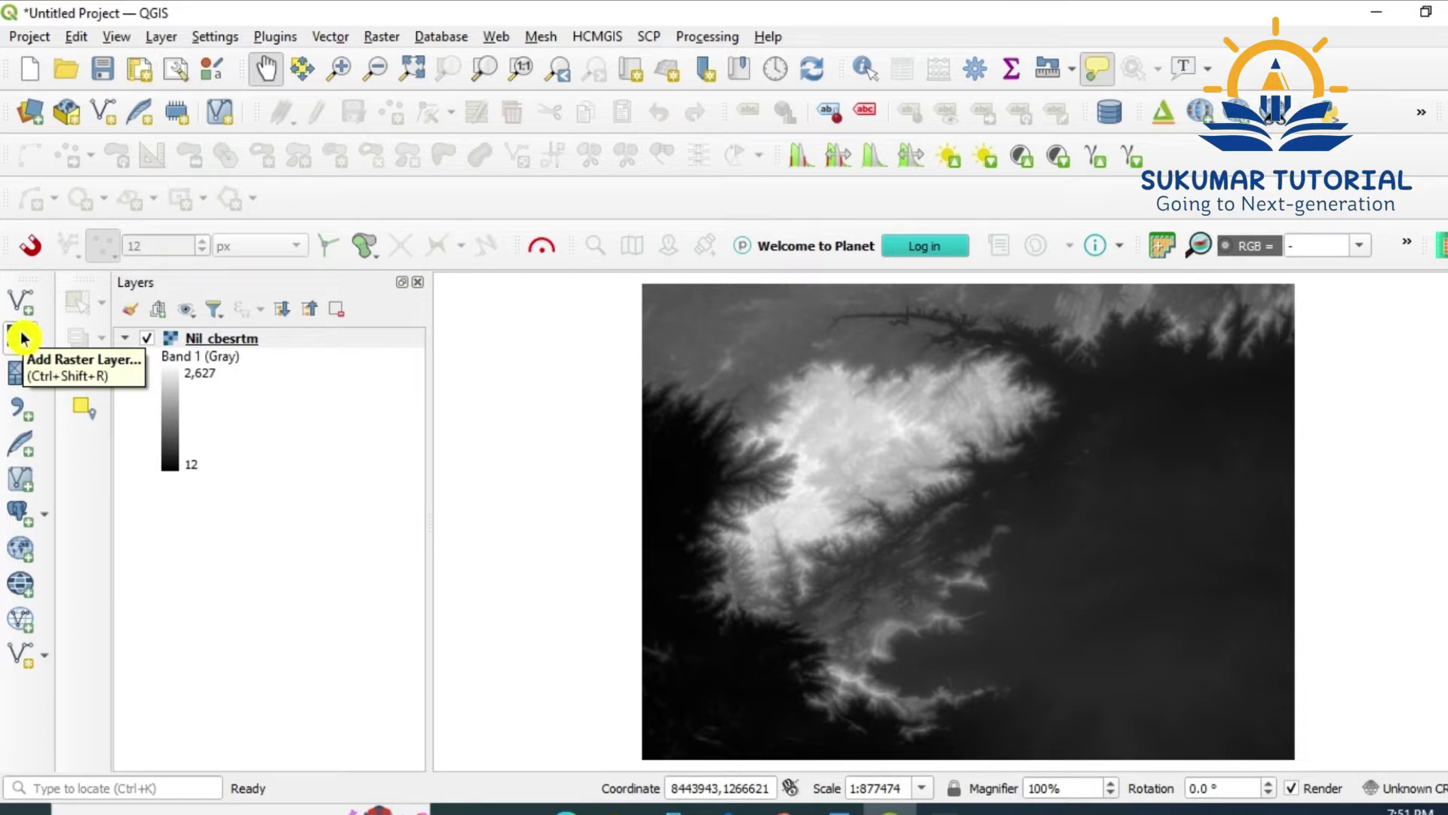
right_click(251, 347)
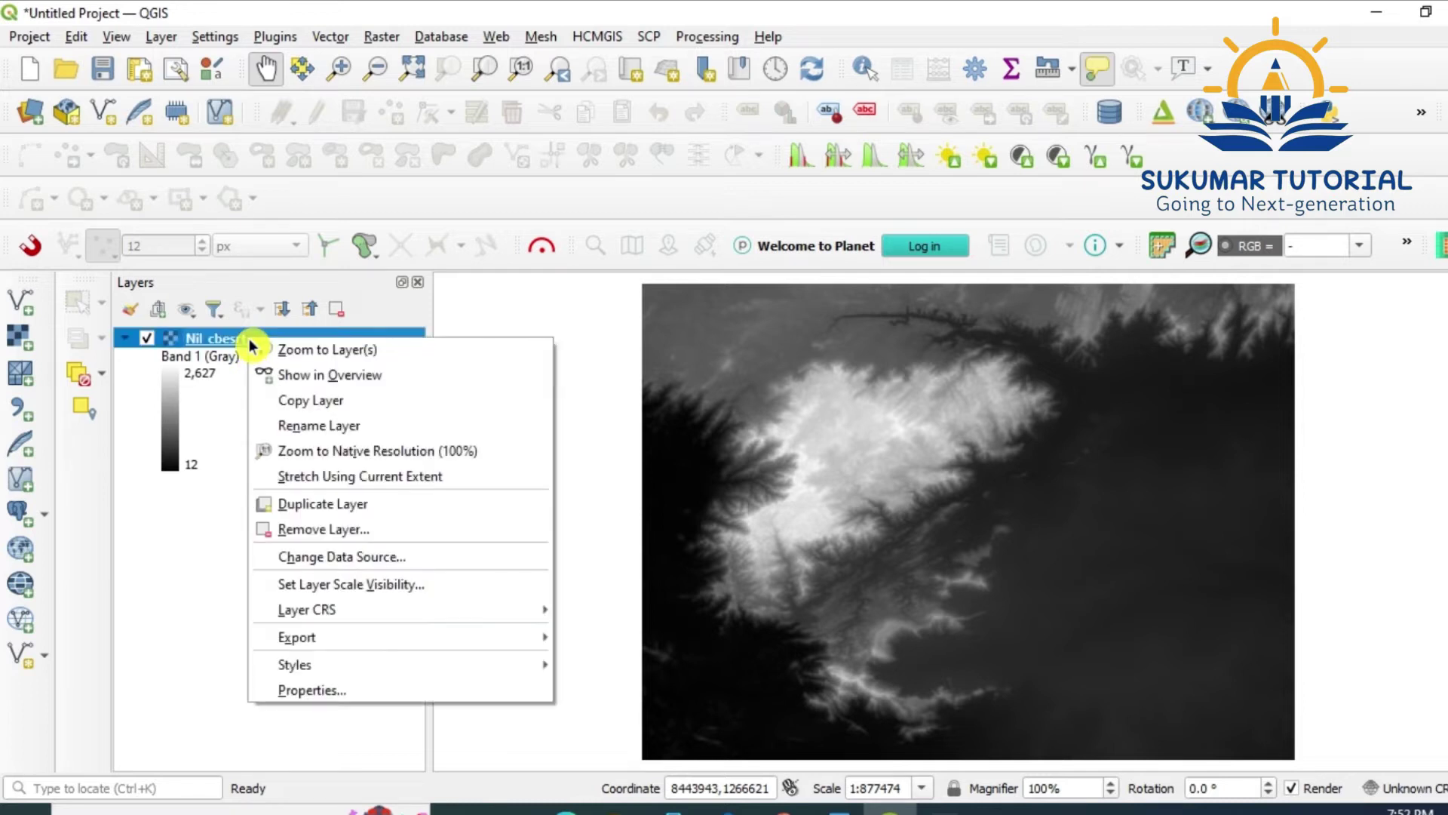
click(326, 693)
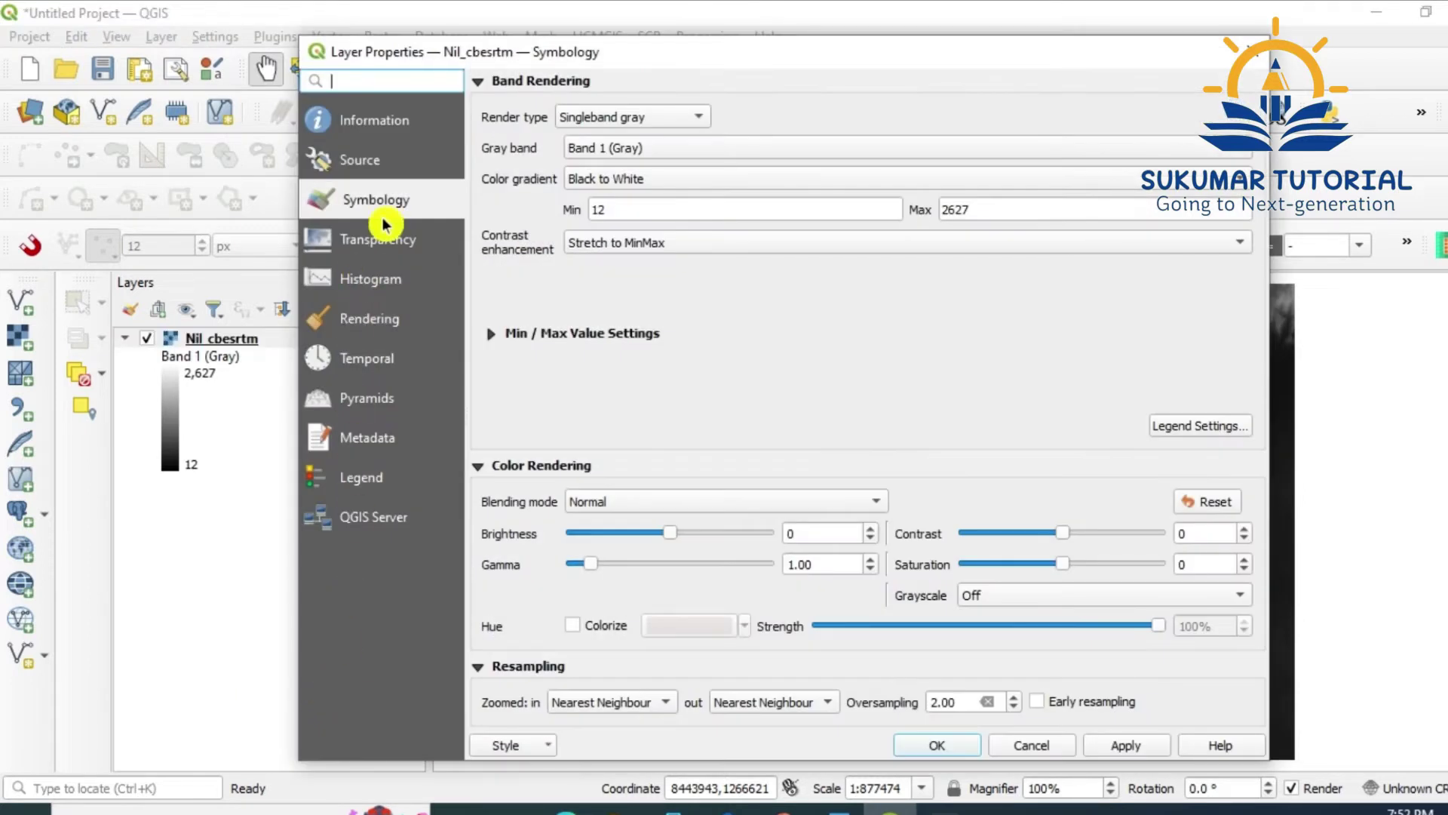
click(370, 164)
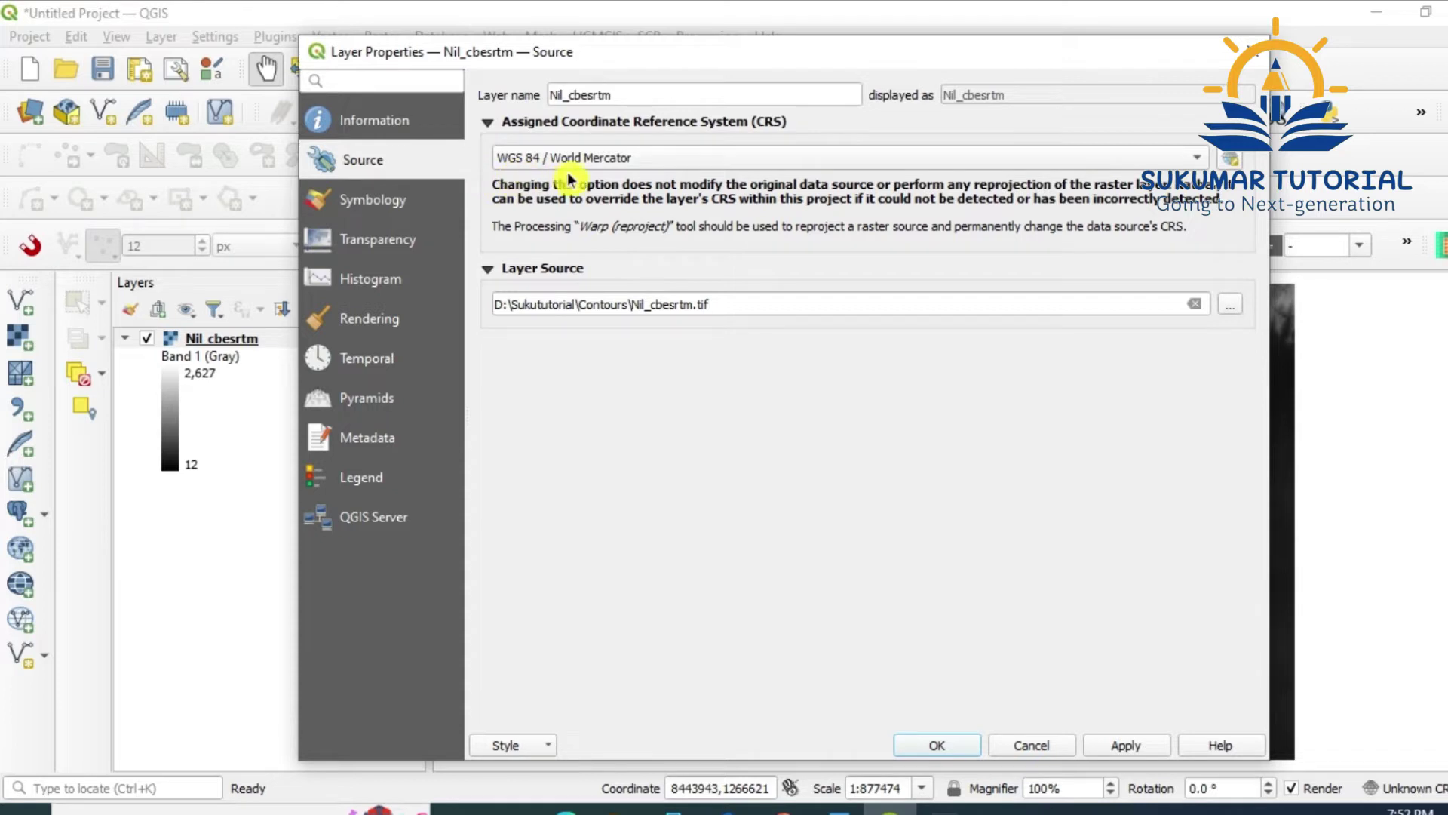
key(Up)
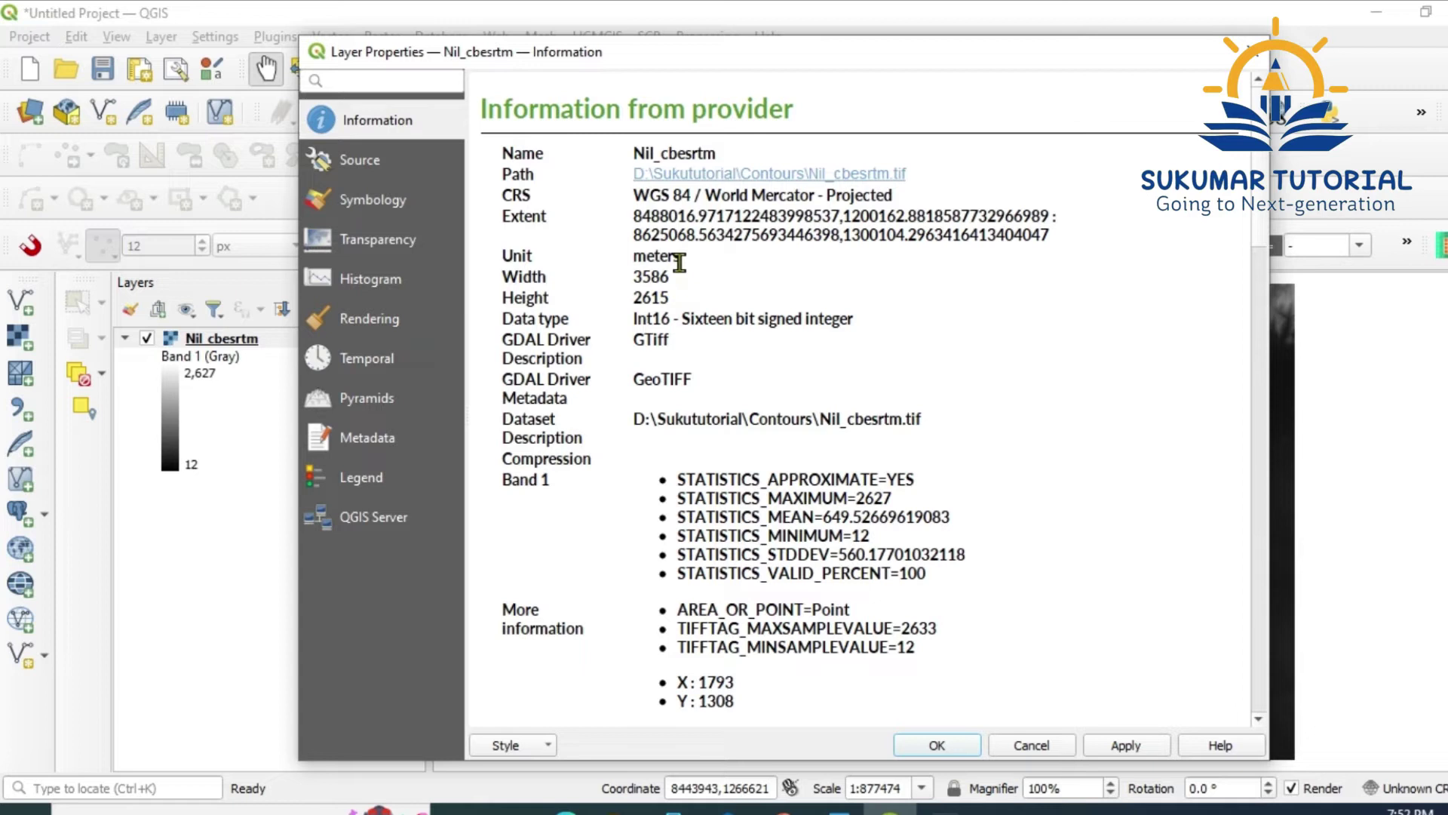
click(1264, 62)
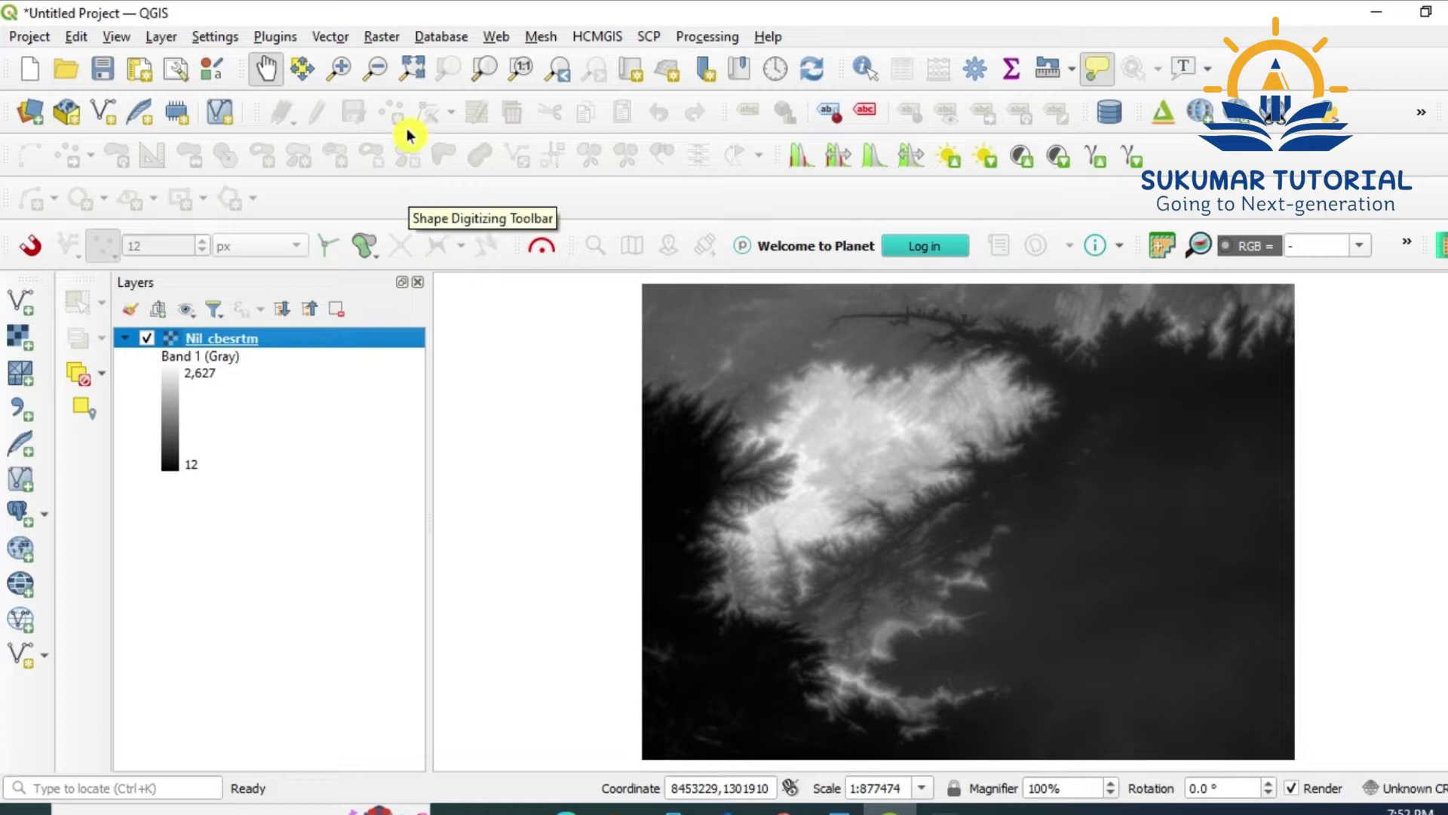
Run Fill nodata on Nil_cbesrtm Band 1 with a maximum search distance of 10 pixels.
click(388, 36)
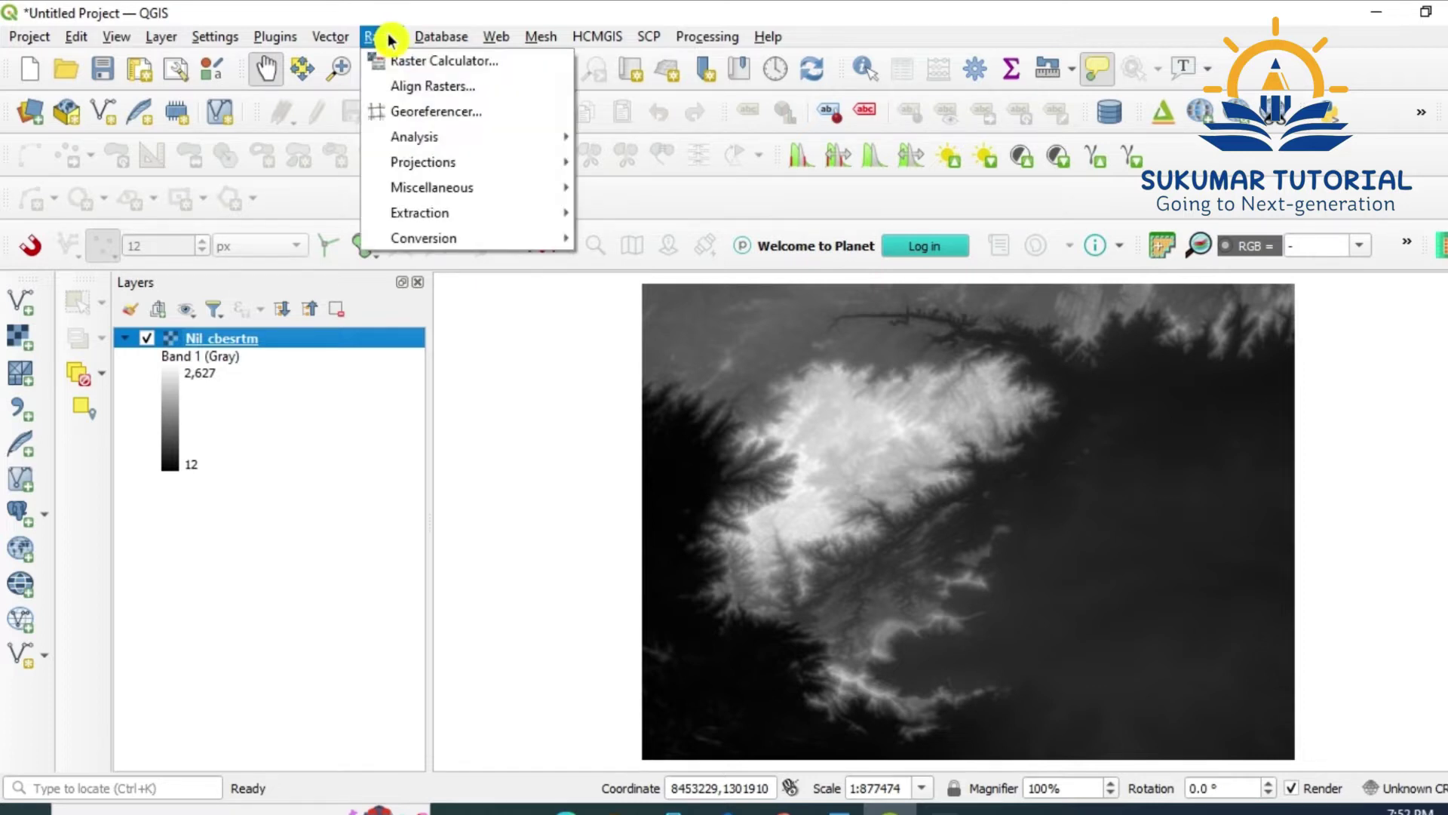
mouse_move(430, 140)
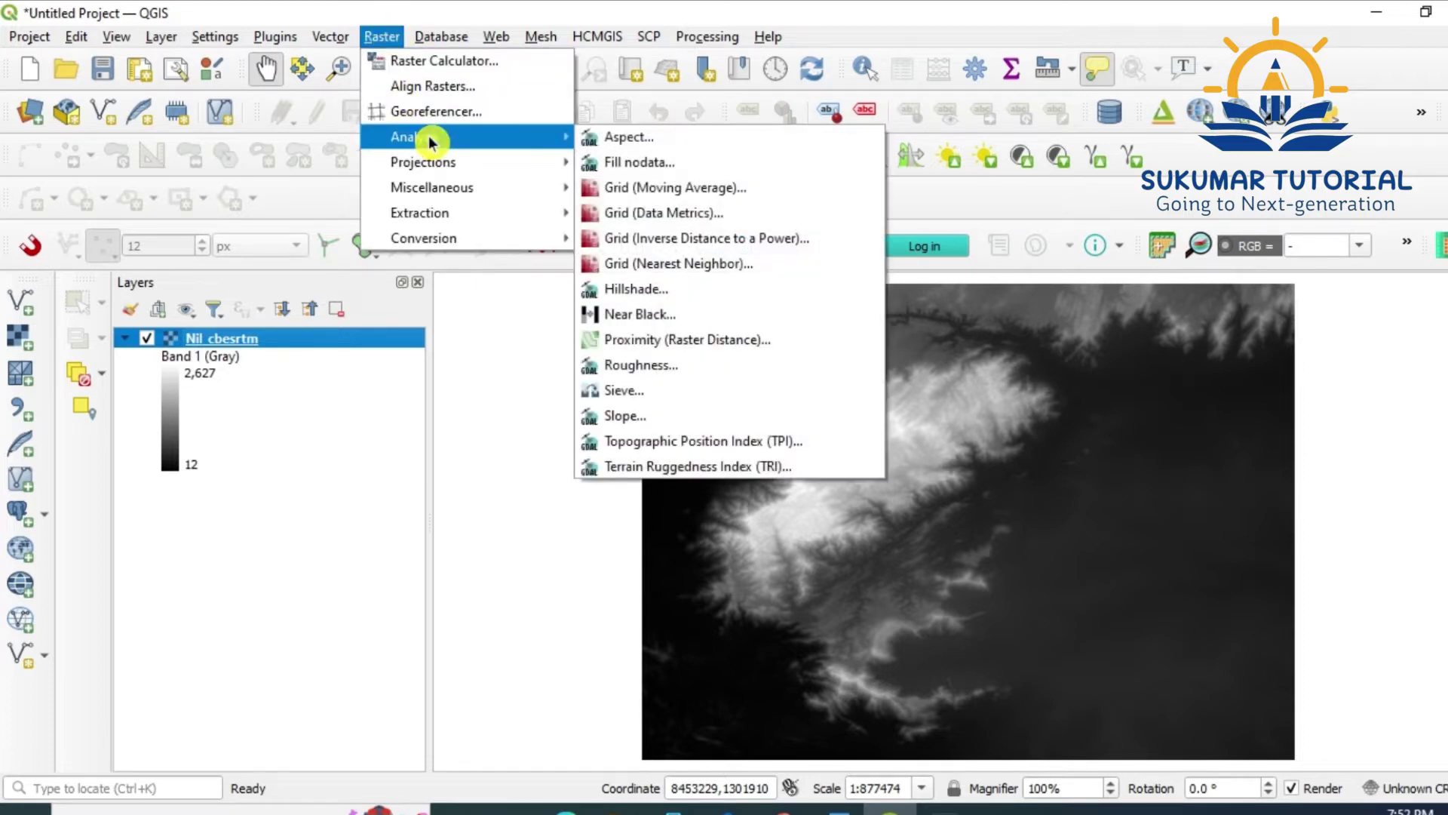
click(628, 166)
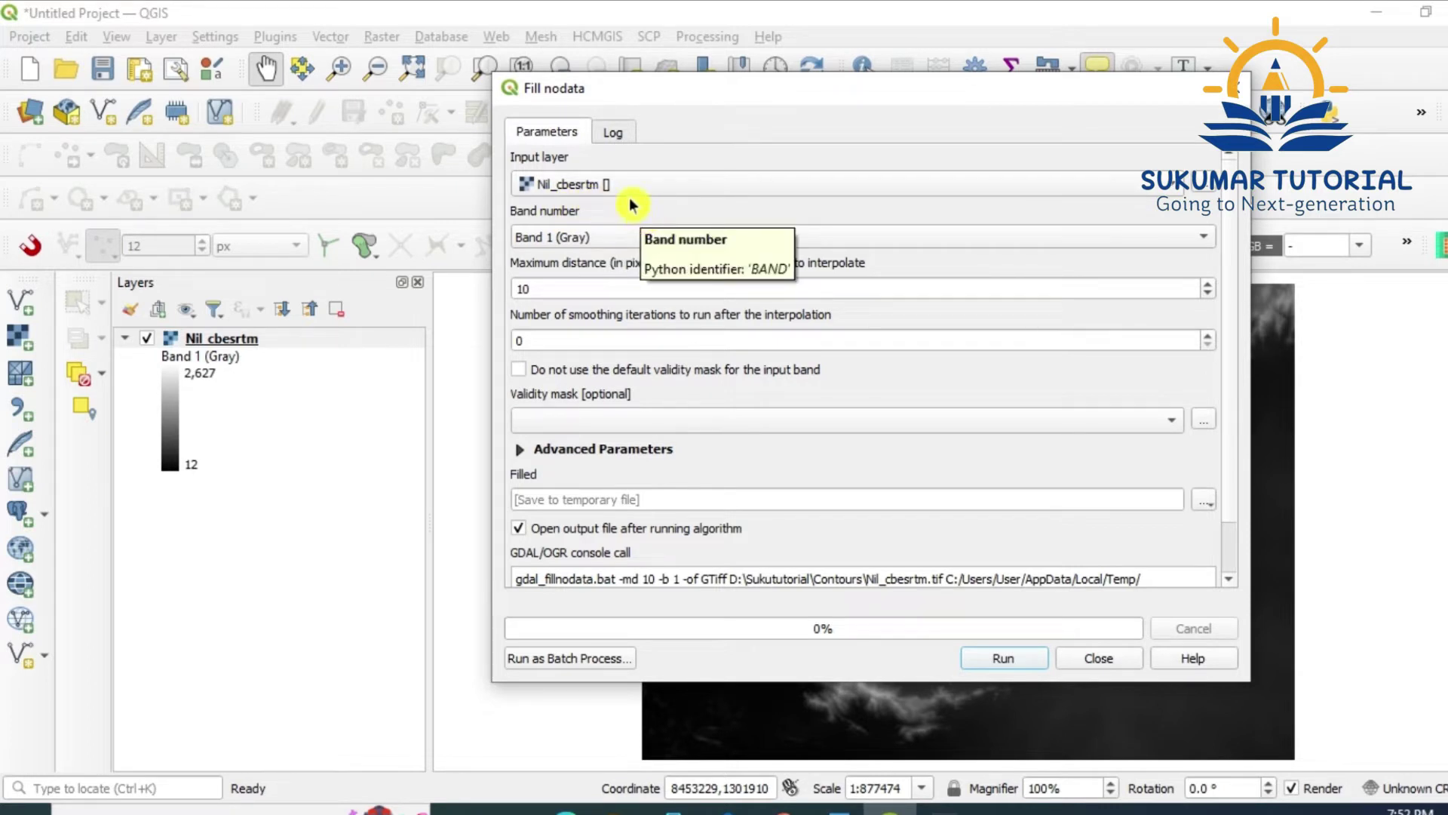
click(1003, 659)
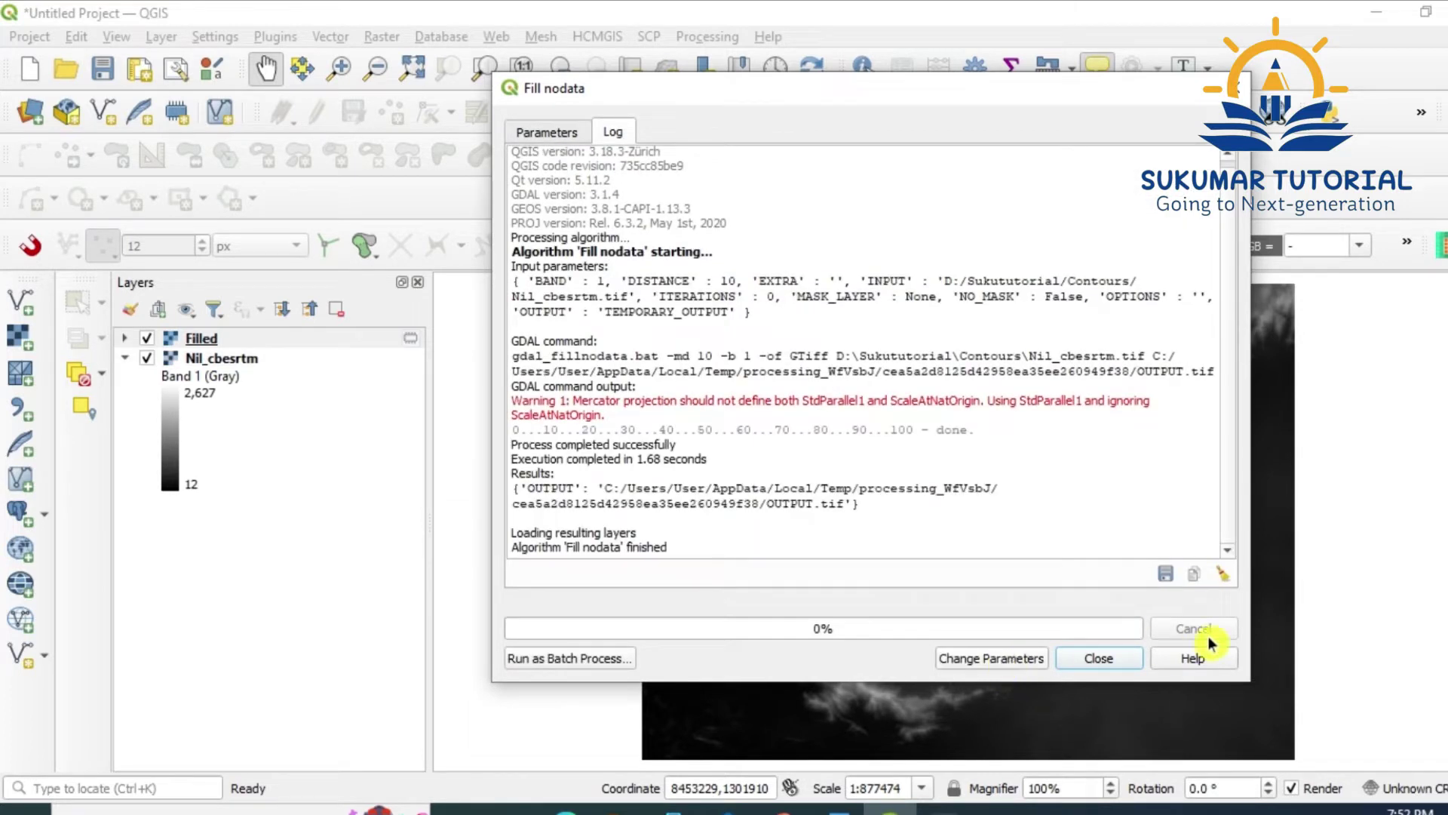
Close Fill nodata and remove the original Nil_cbesrtm layer from the Layers panel.
click(1099, 658)
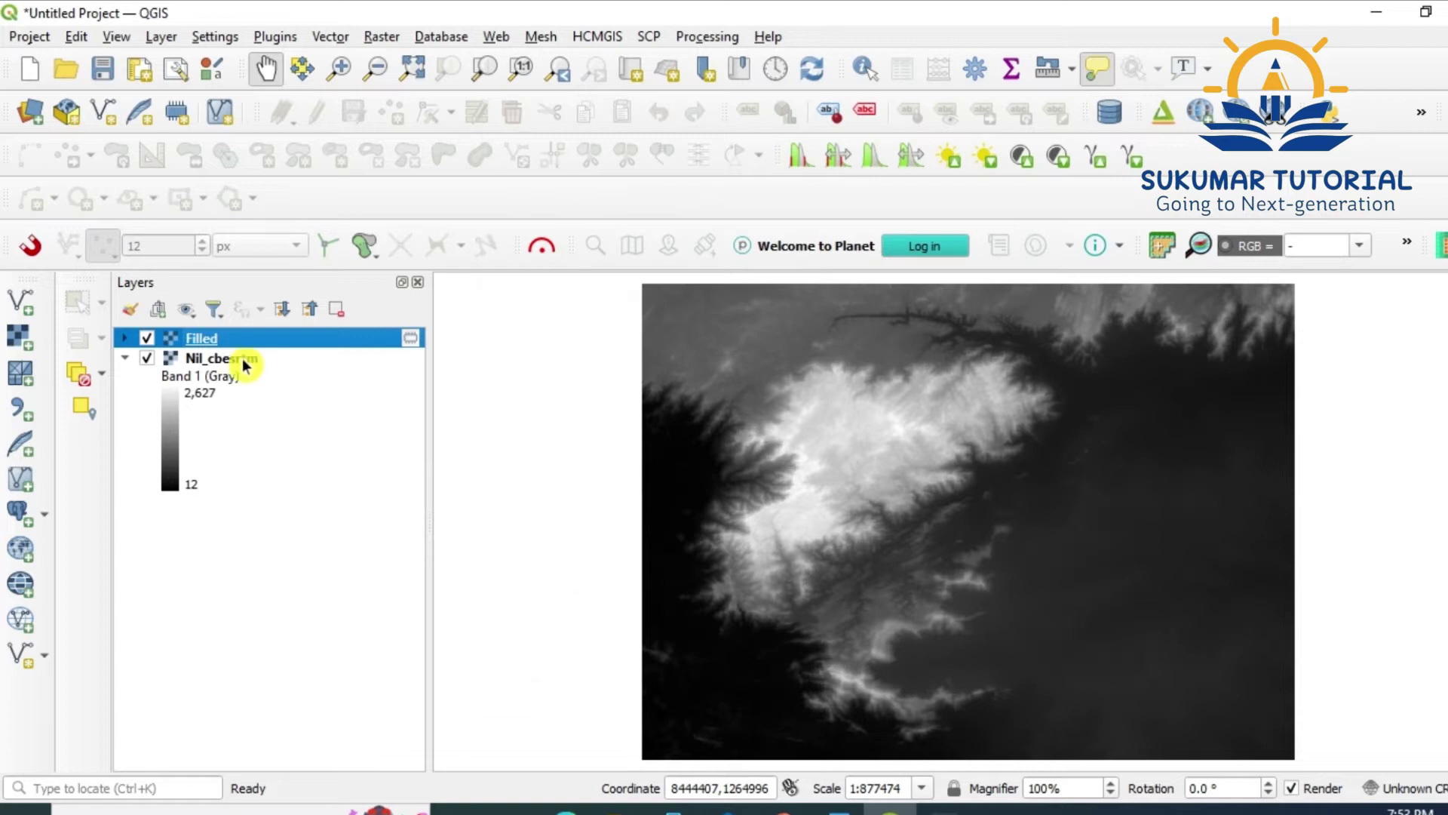
click(146, 364)
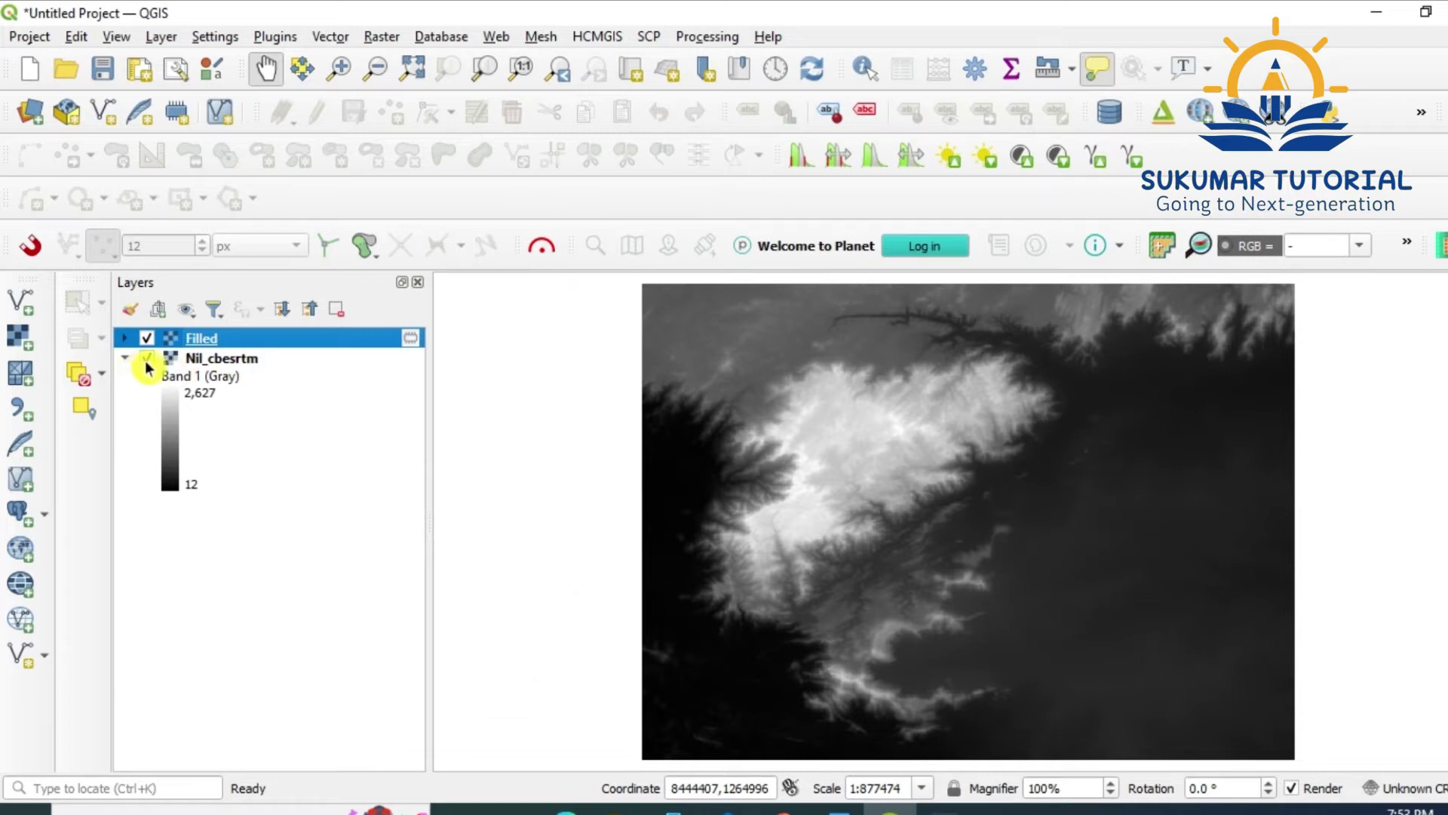
right_click(221, 366)
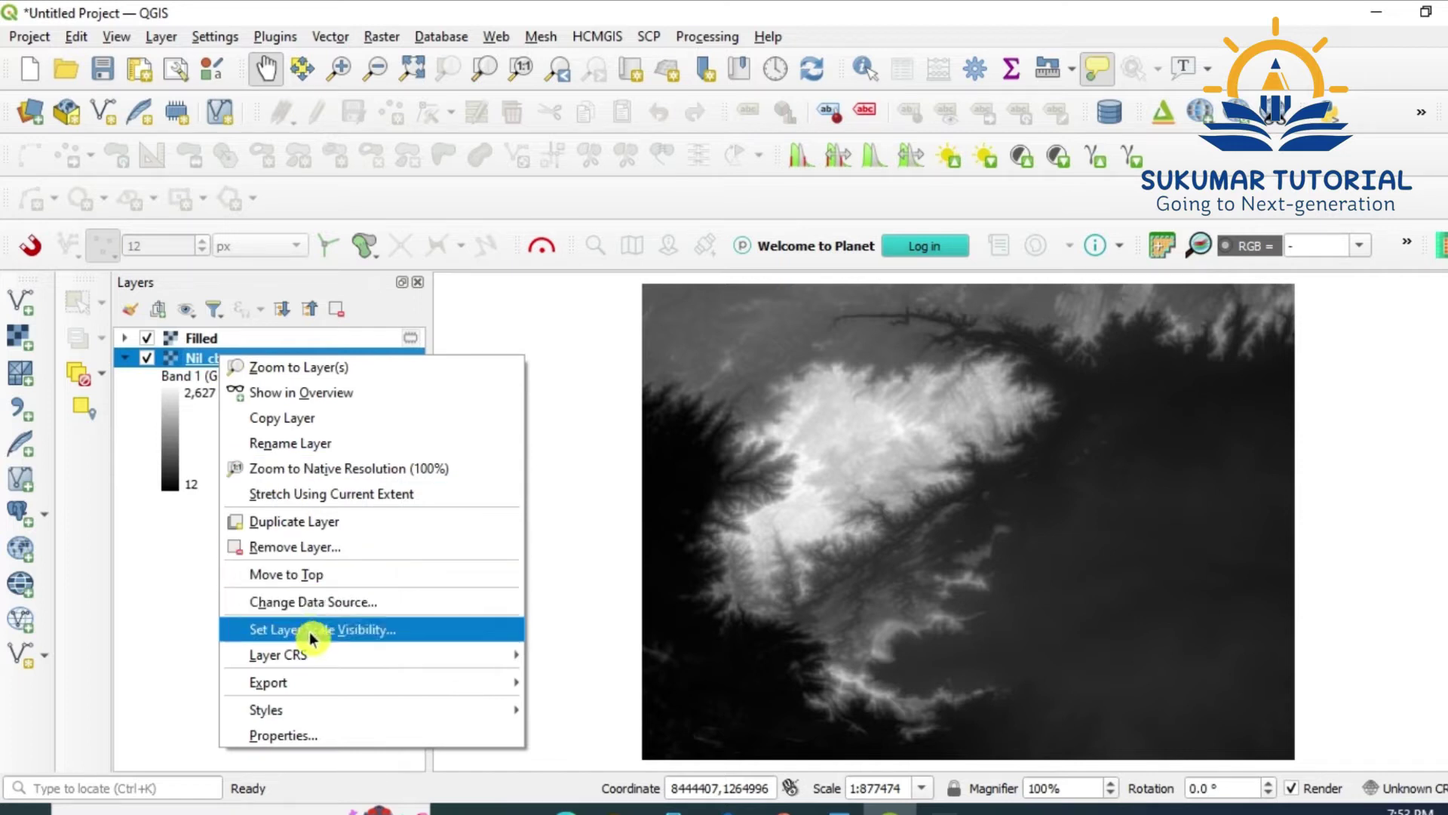
click(274, 550)
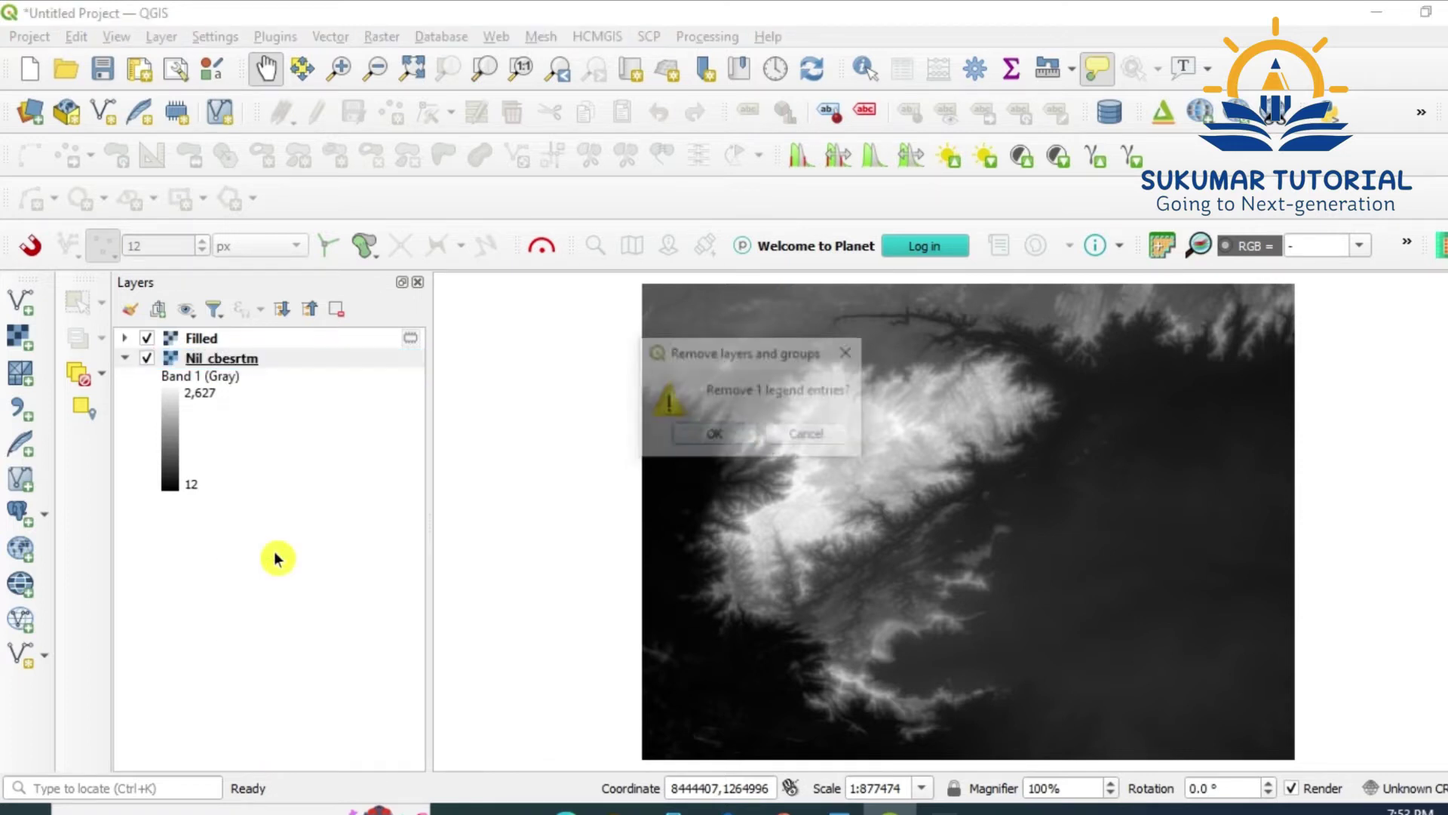
click(711, 438)
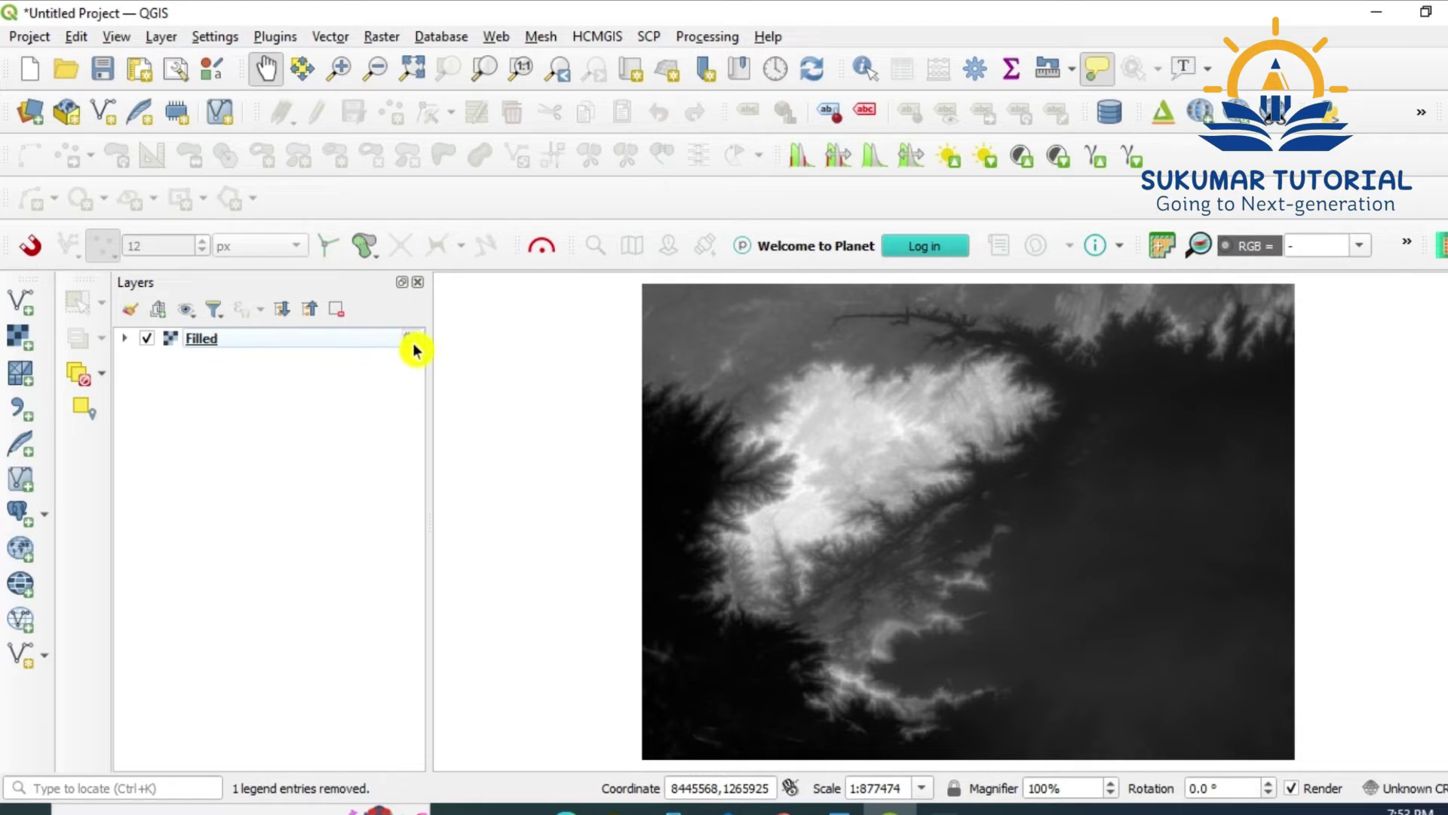
mouse_move(414, 348)
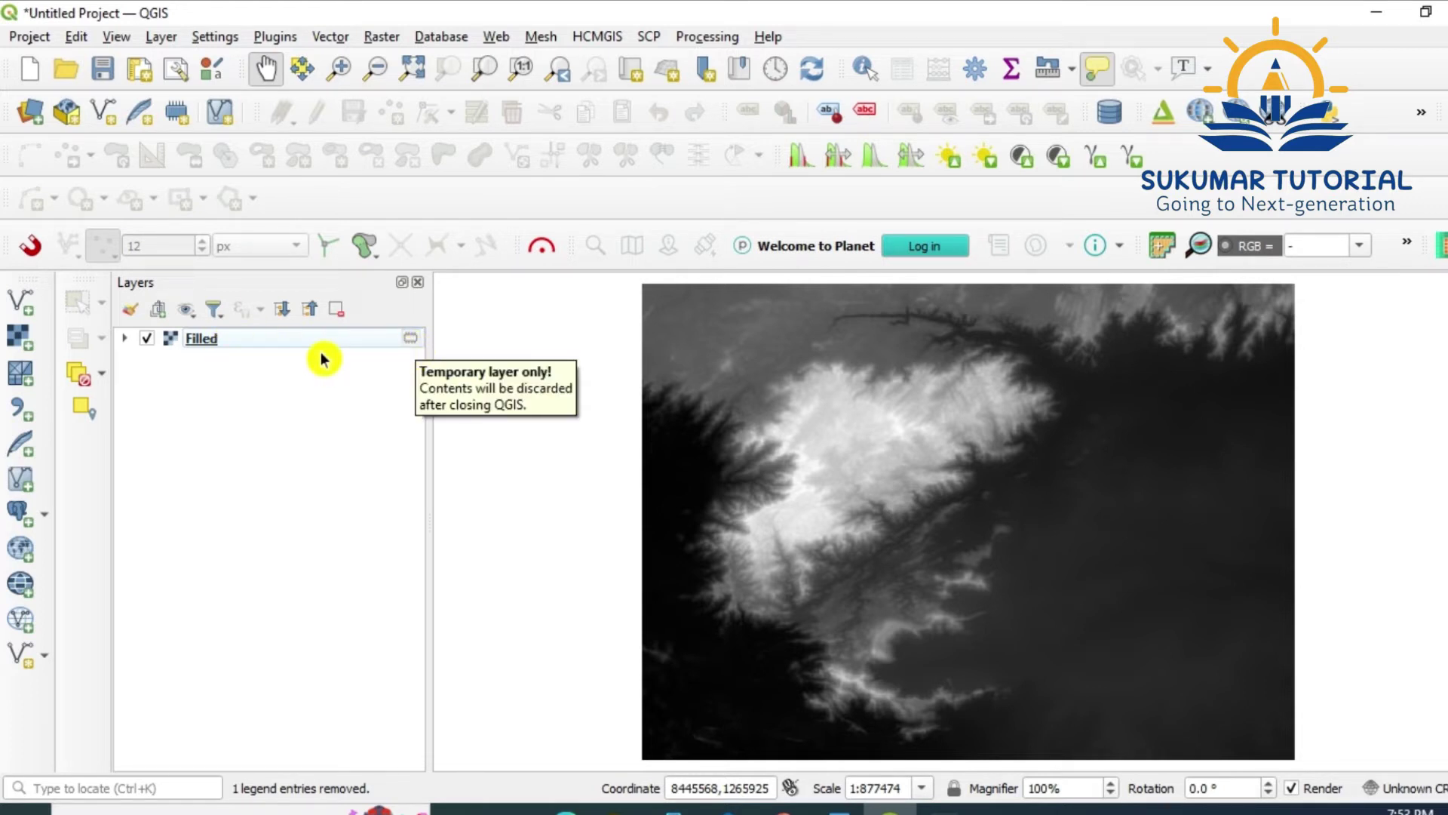
mouse_move(317, 347)
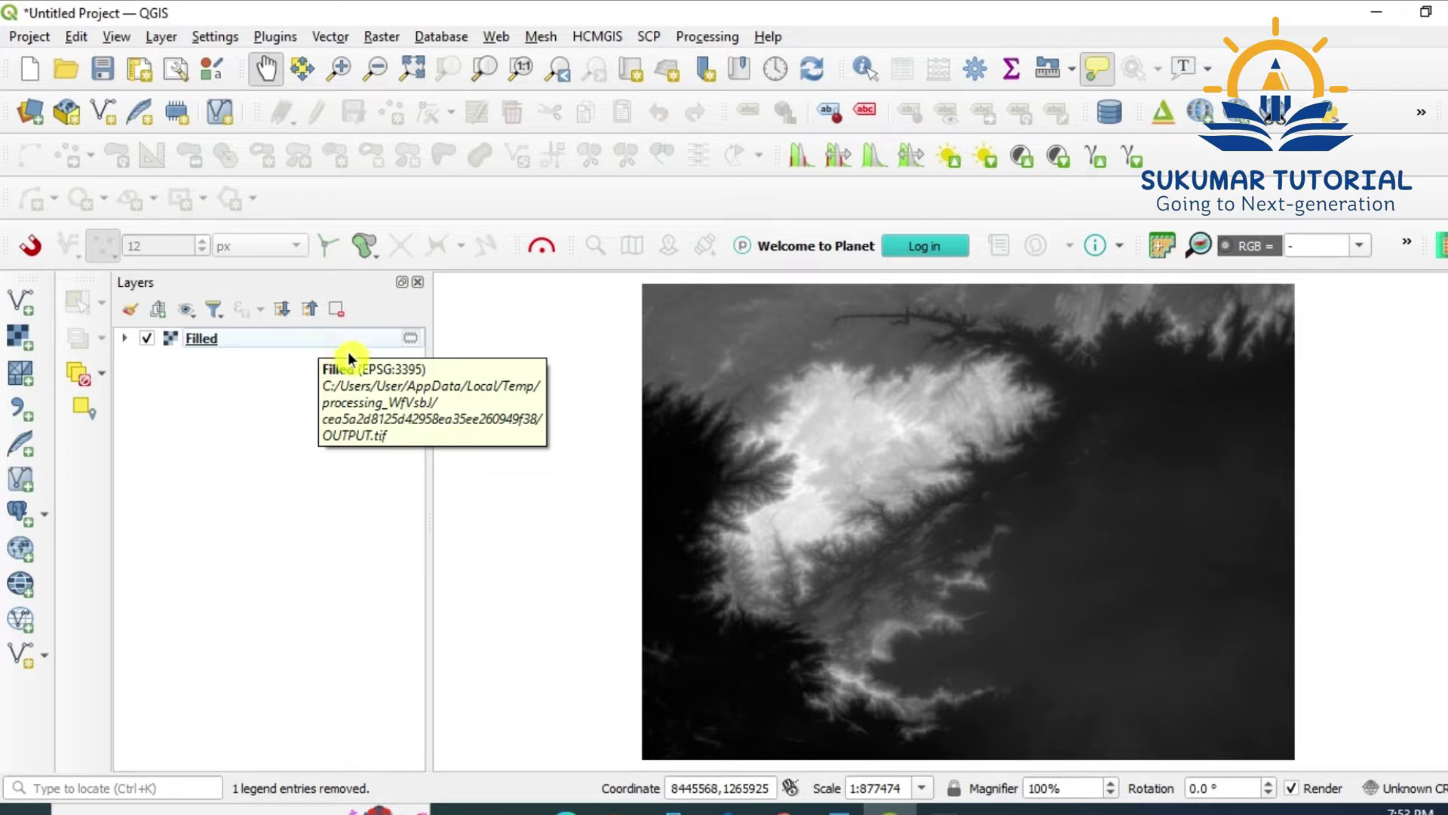
right_click(282, 345)
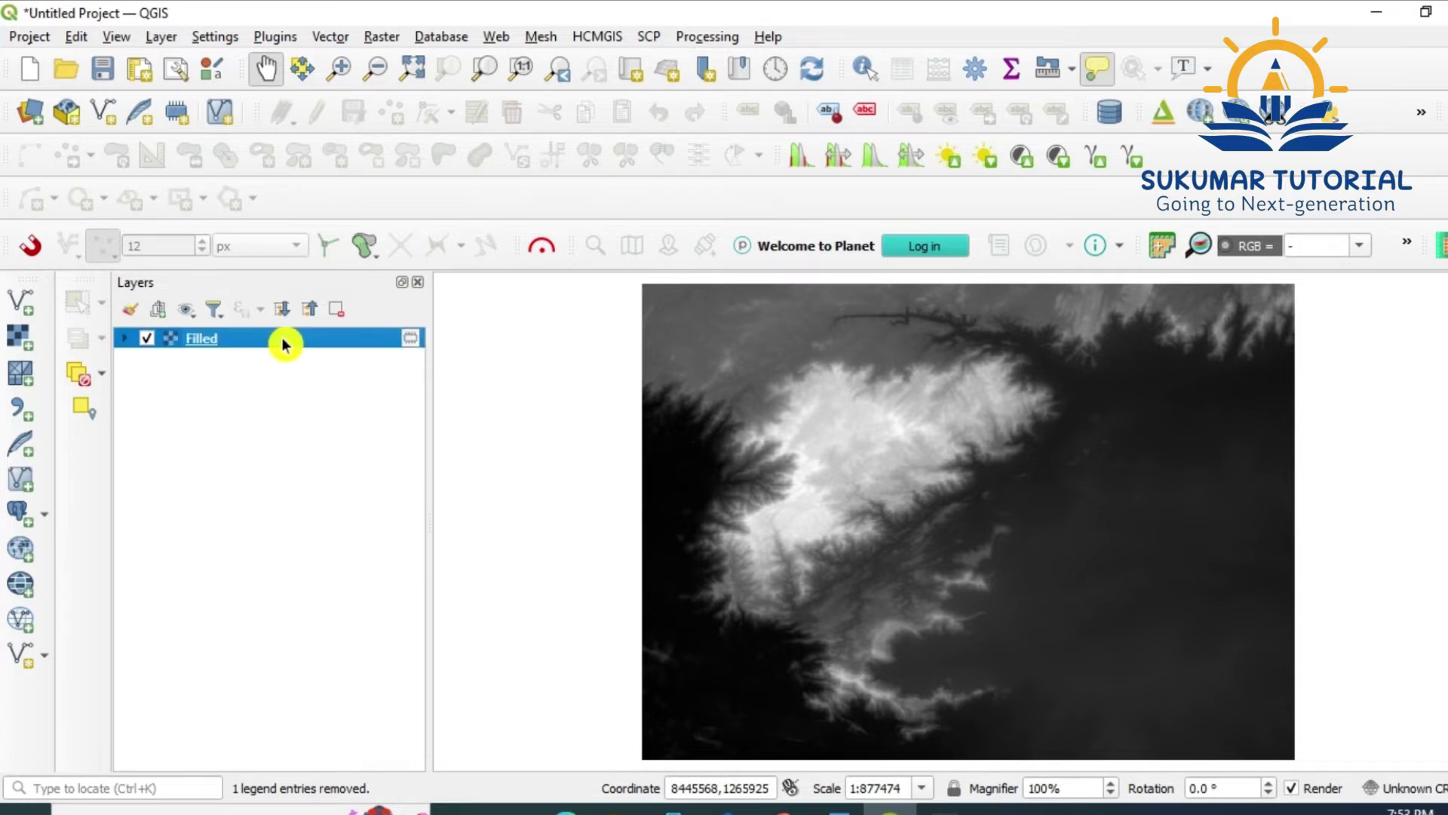
click(357, 690)
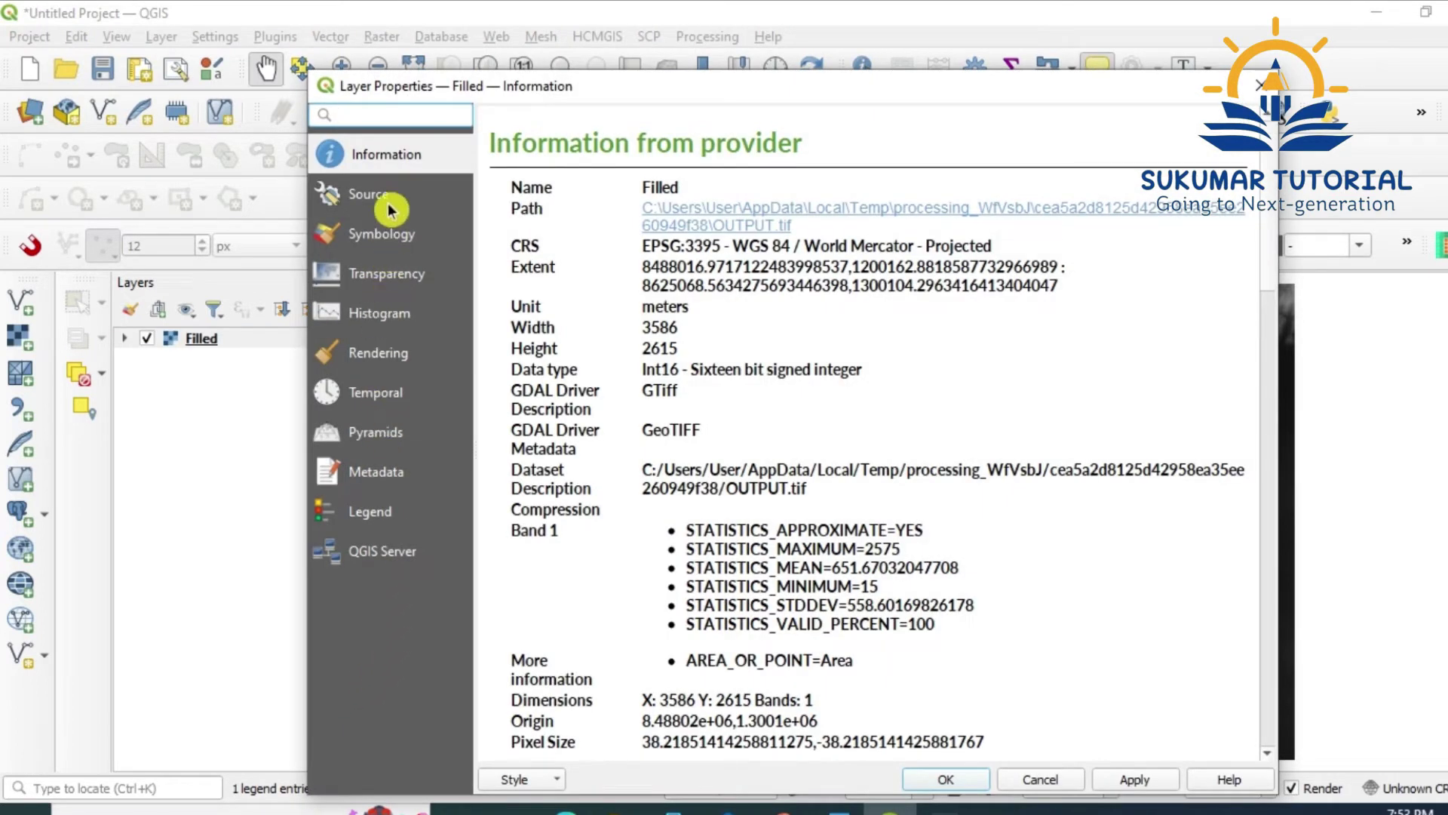
click(388, 204)
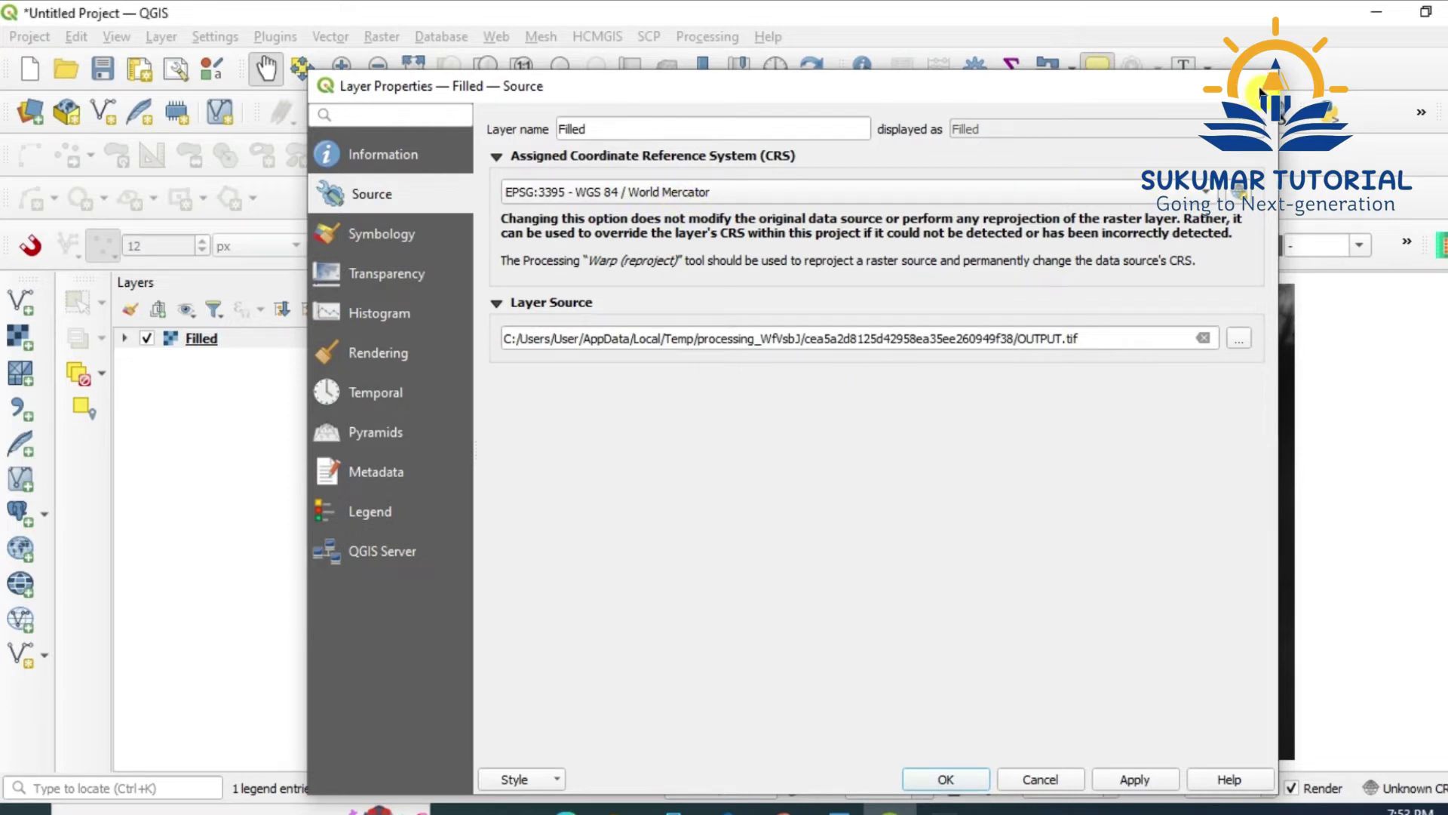
click(1260, 90)
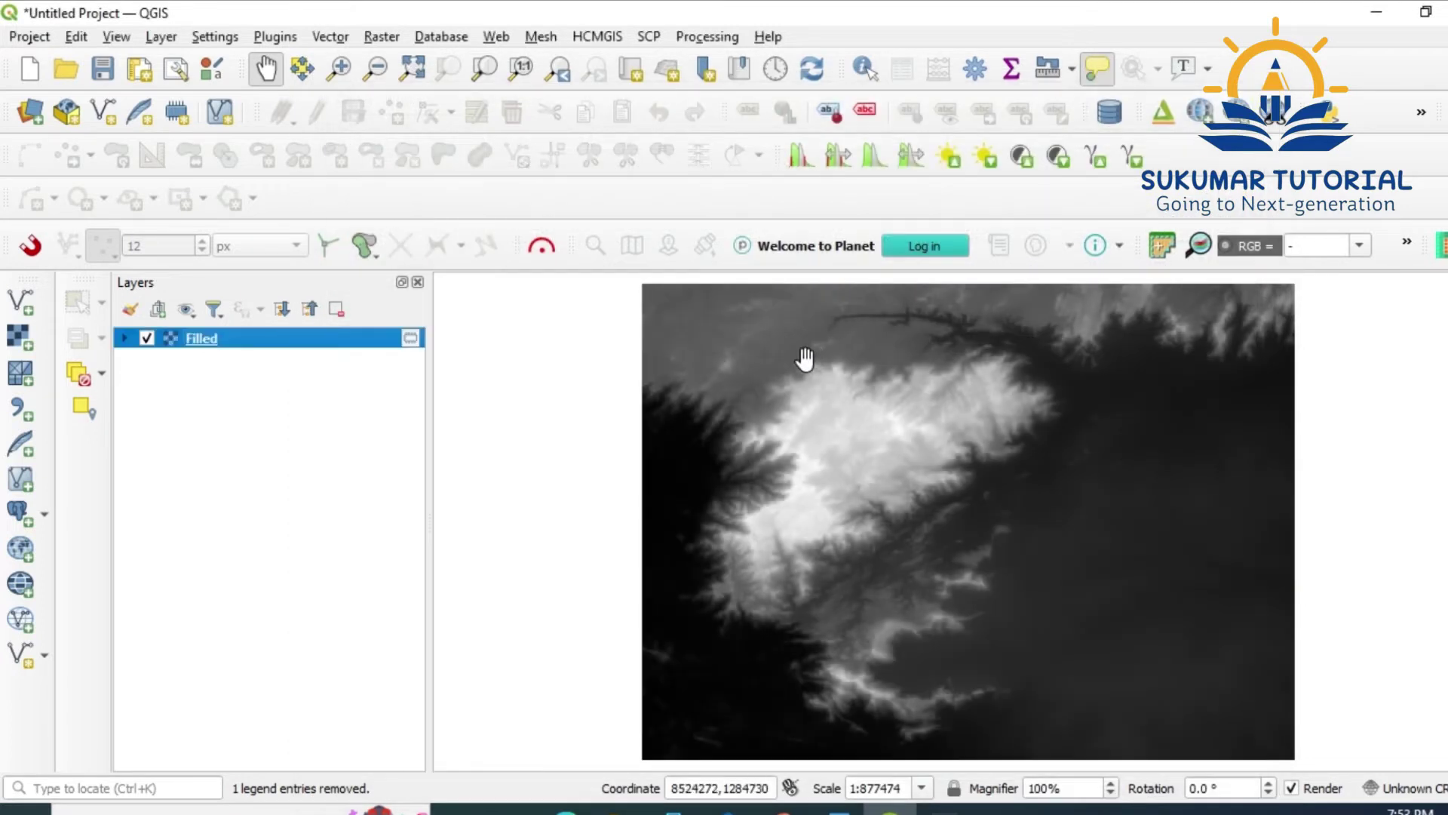
Warp the Filled raster from WGS 84 / World Mercator to EPSG:32644 UTM zone 44N.
click(381, 36)
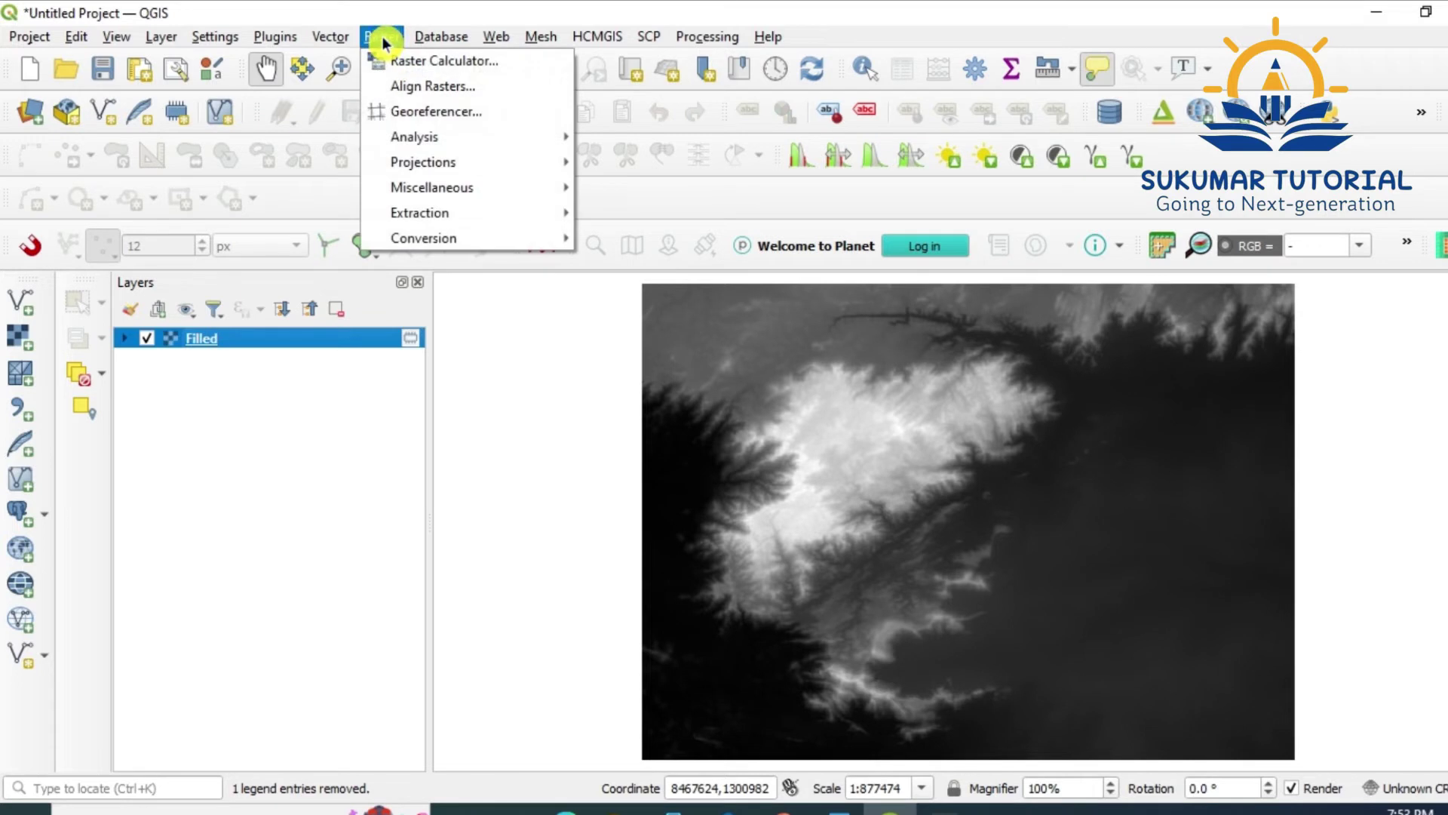
mouse_move(437, 144)
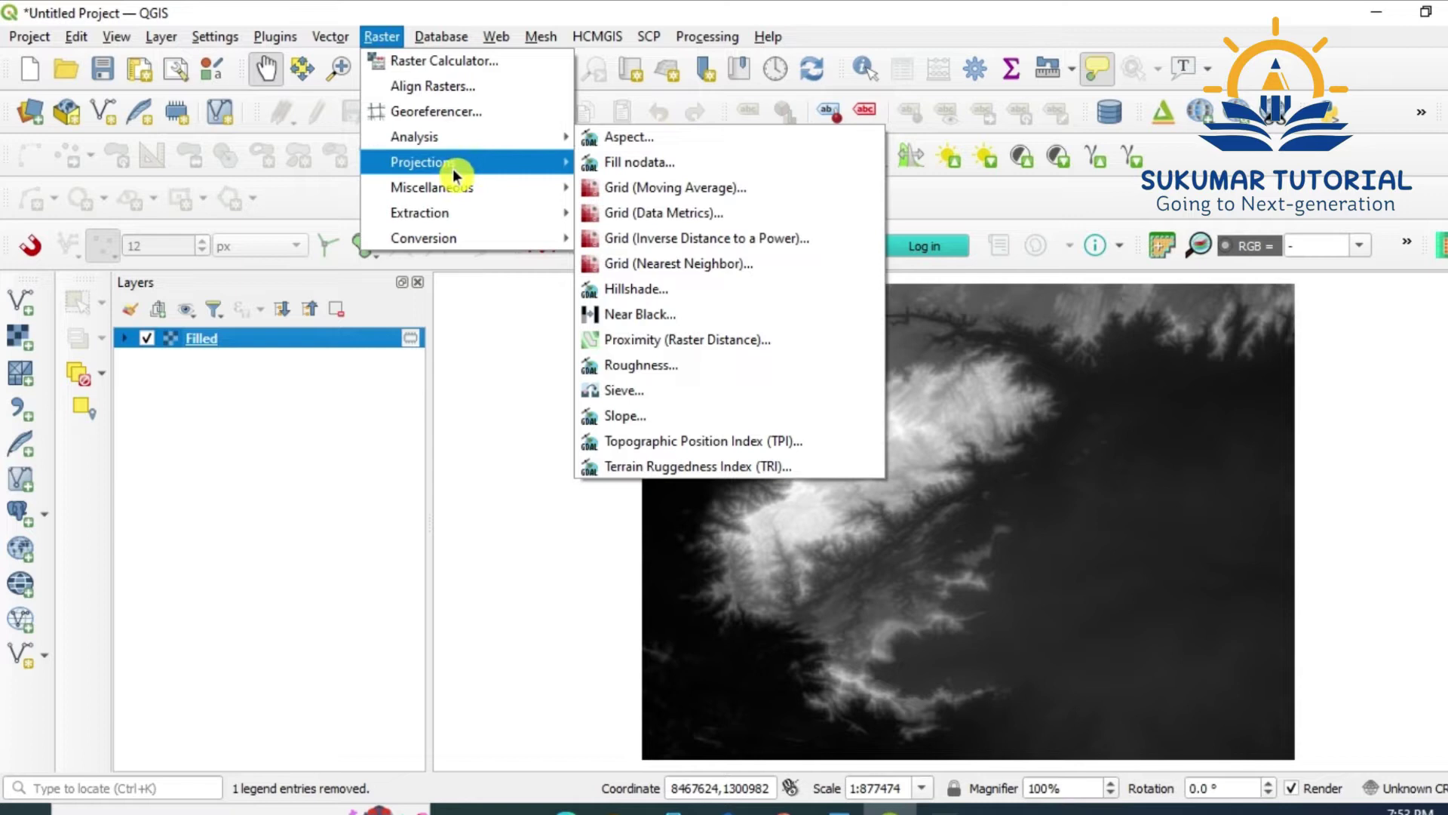
mouse_move(456, 172)
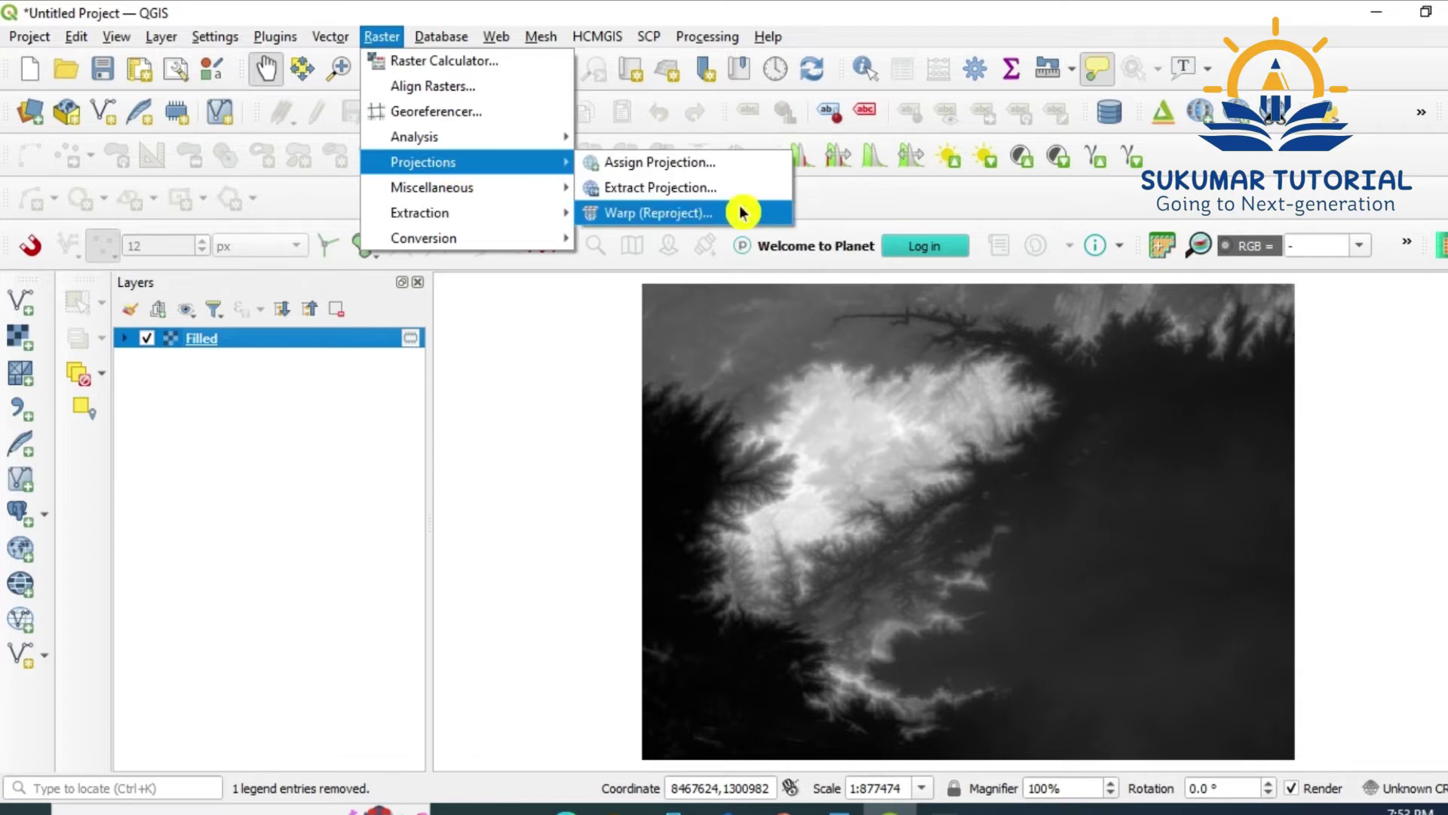
click(684, 220)
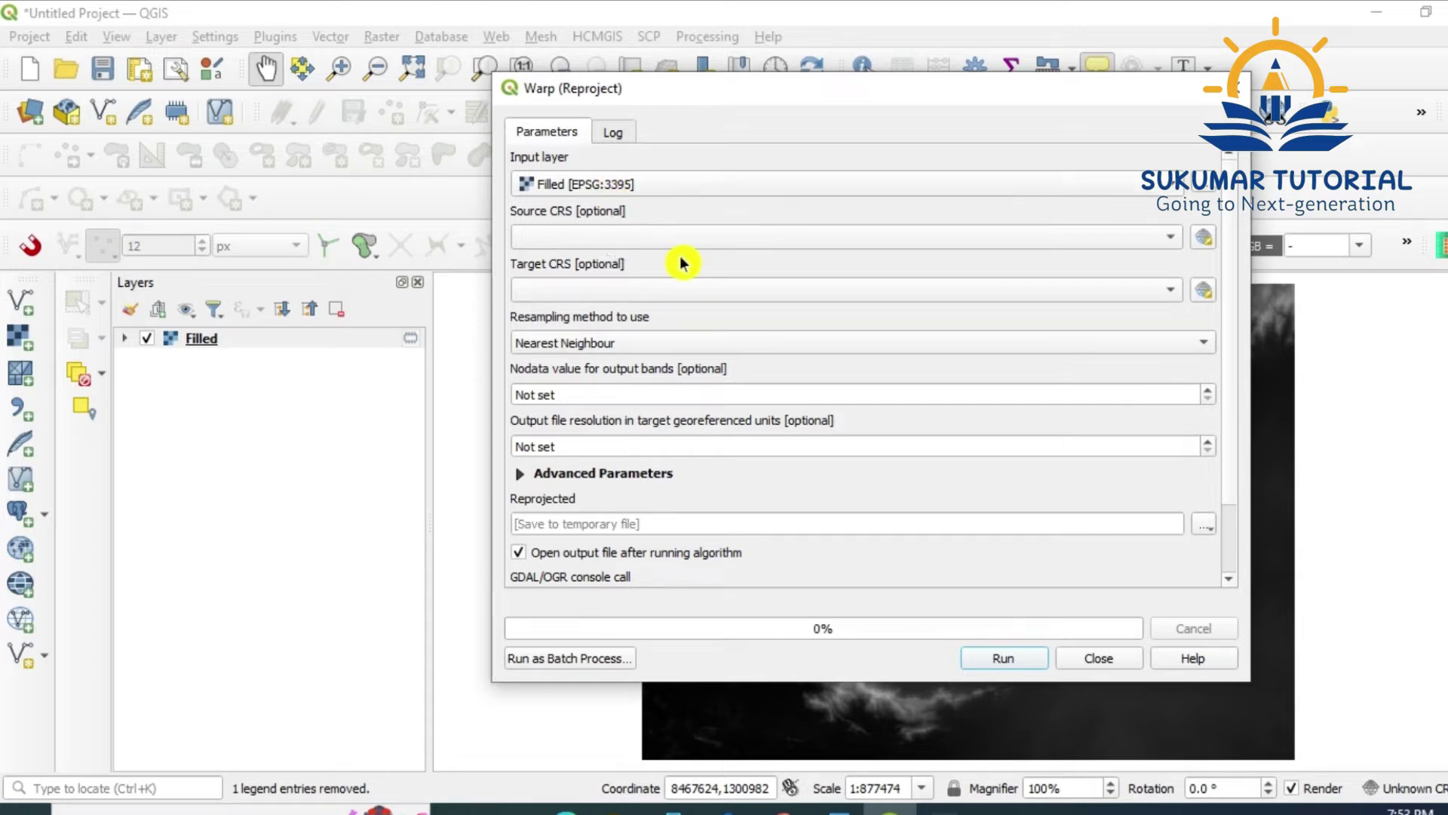
click(1176, 244)
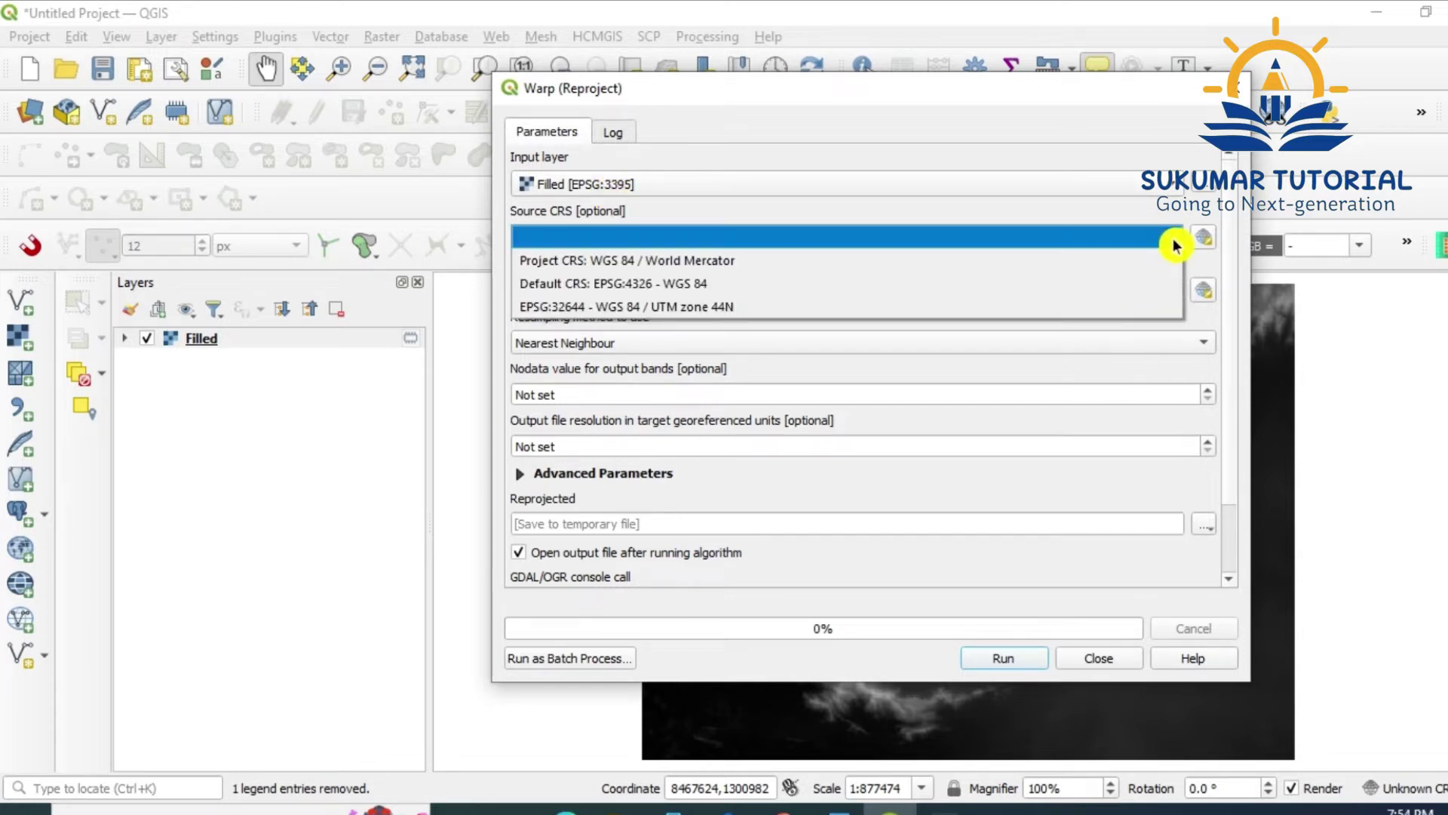
click(918, 261)
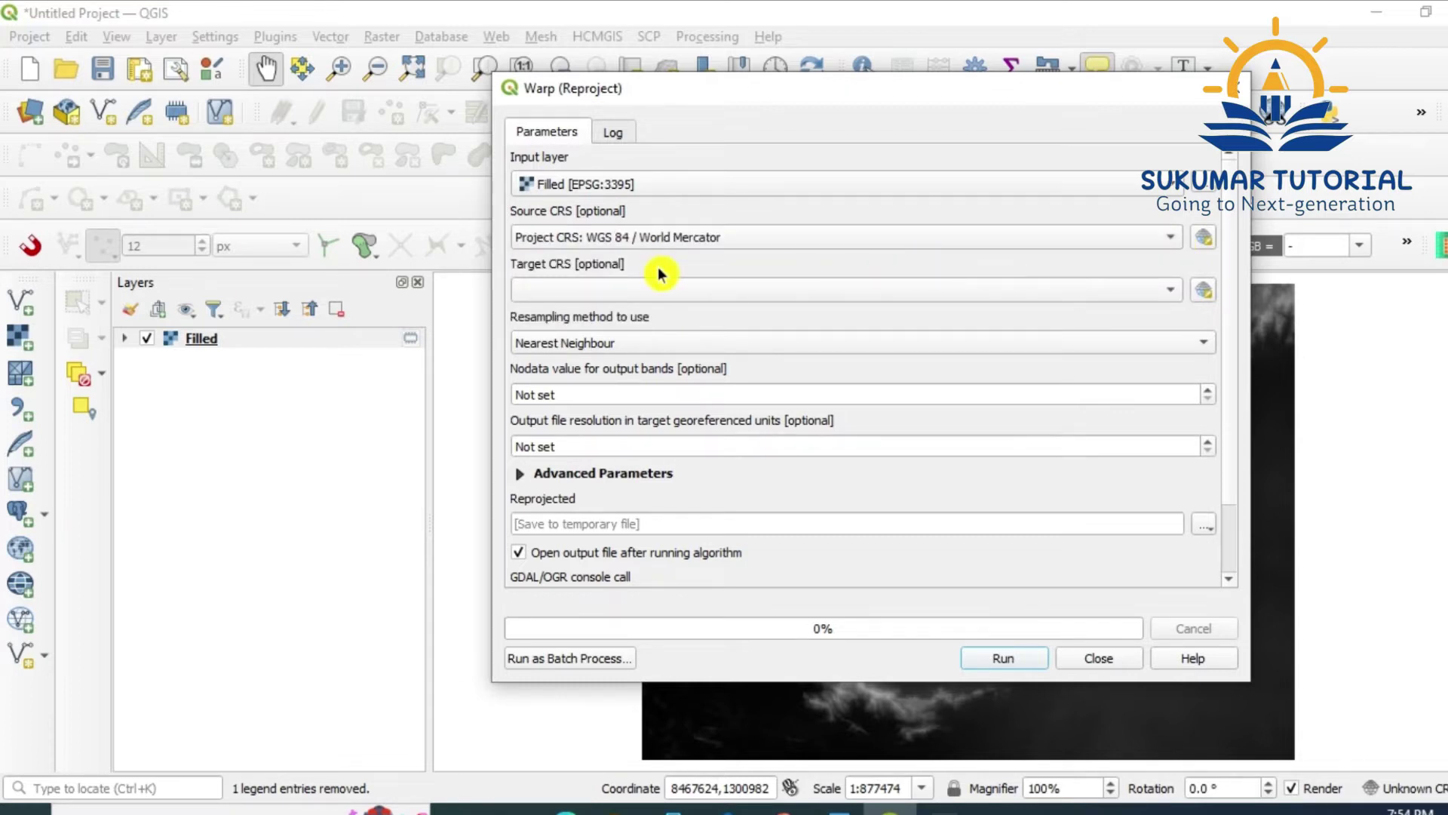
click(1169, 290)
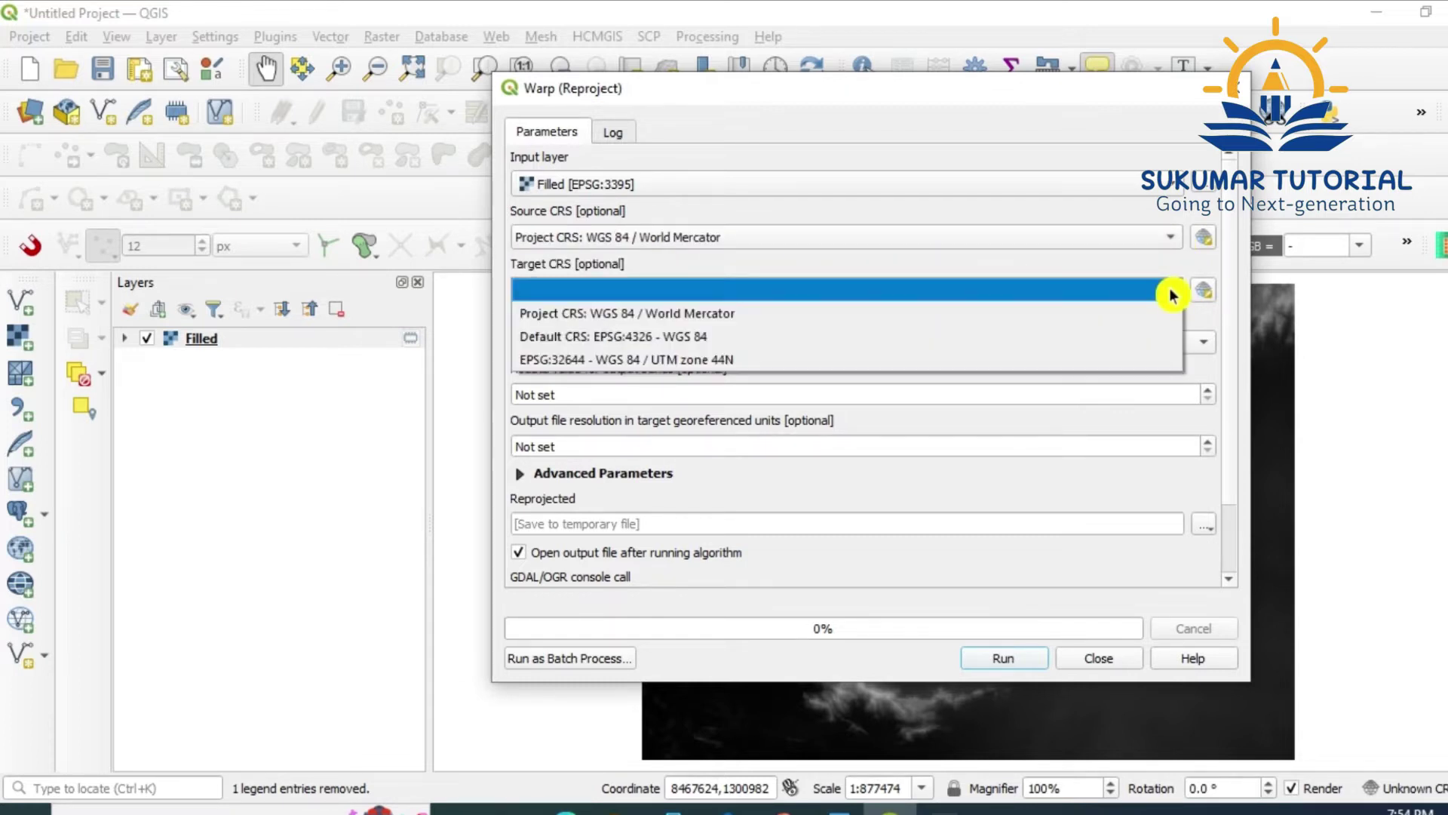
click(751, 370)
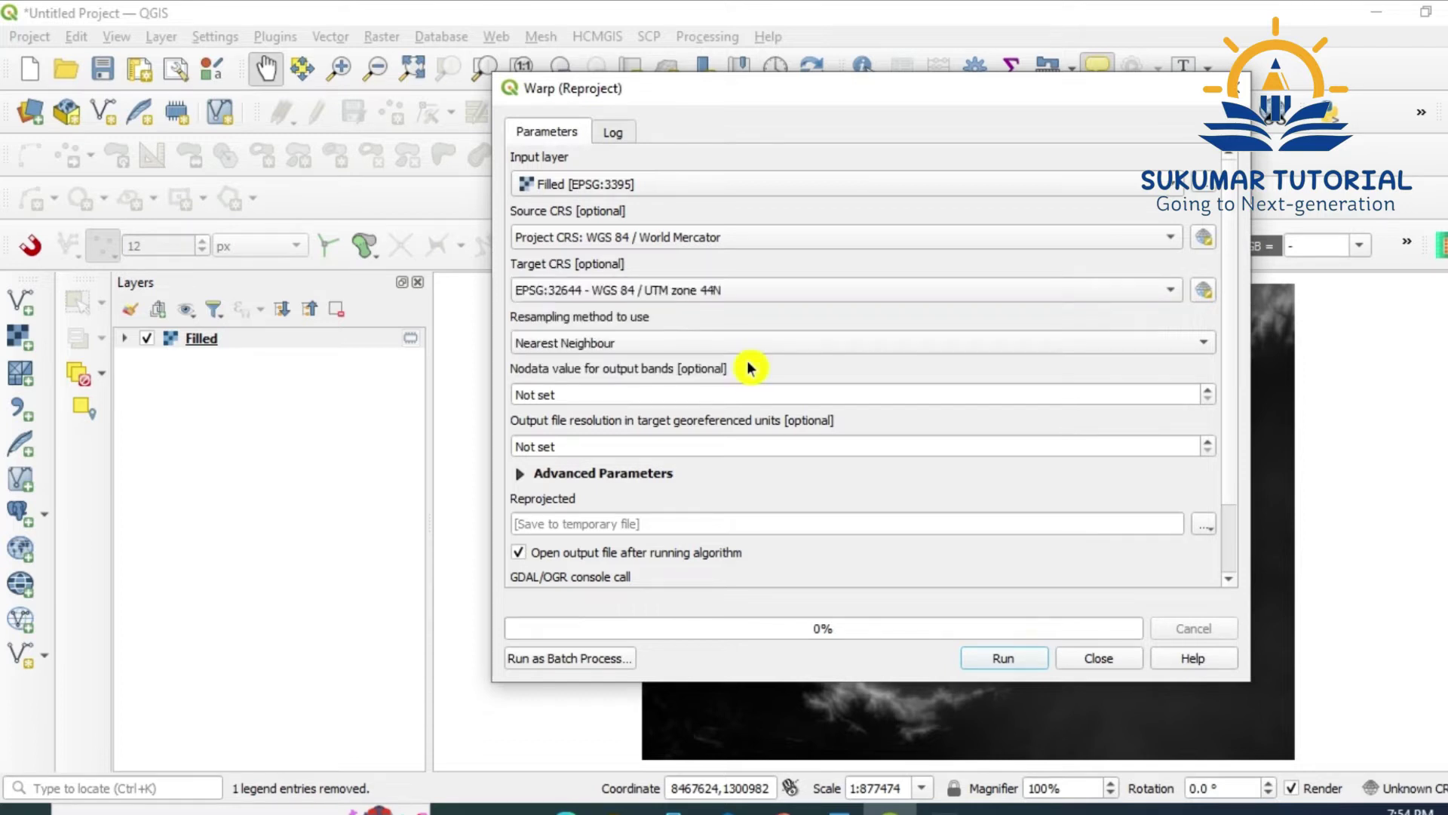
click(1006, 658)
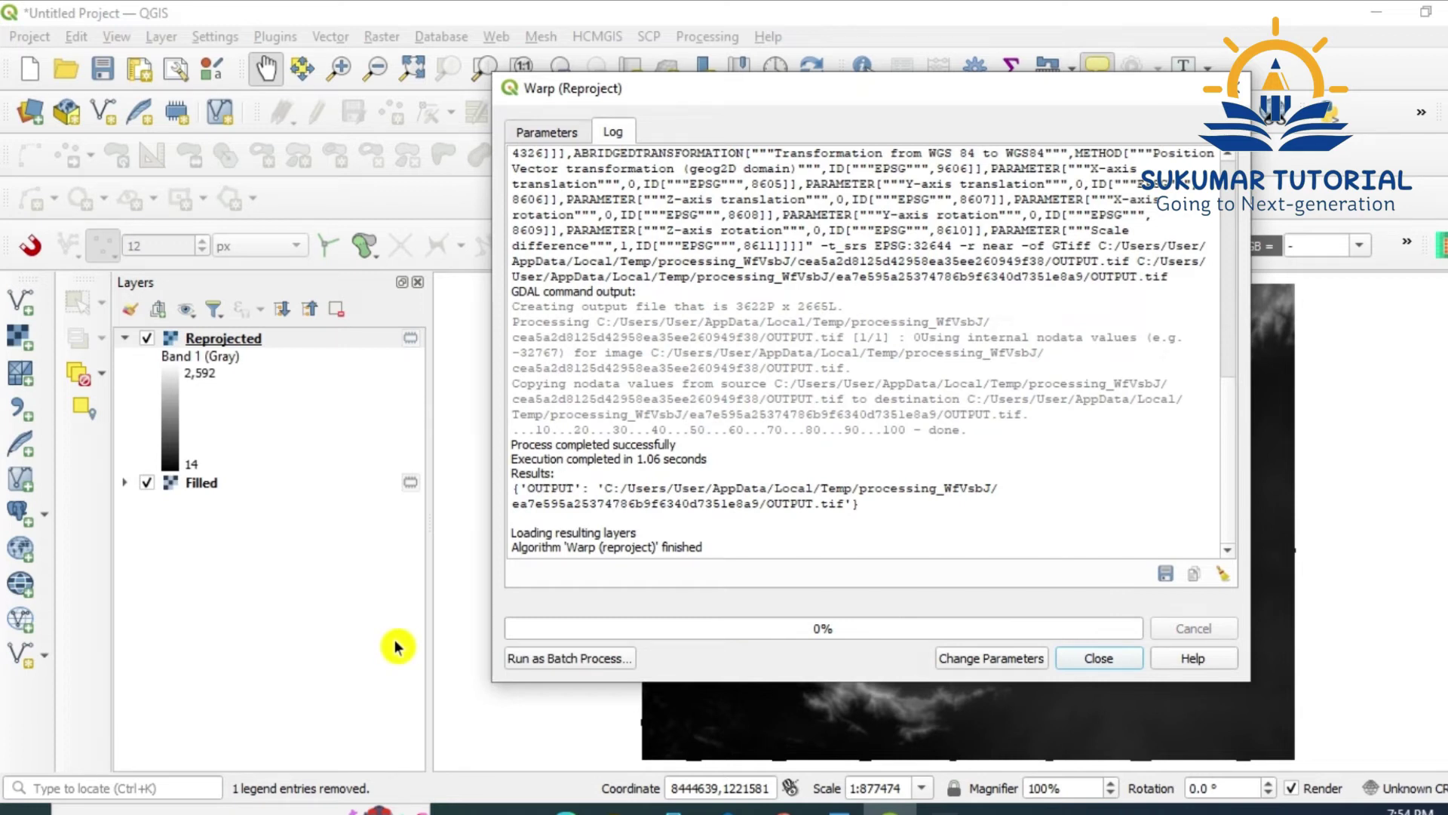
click(1100, 658)
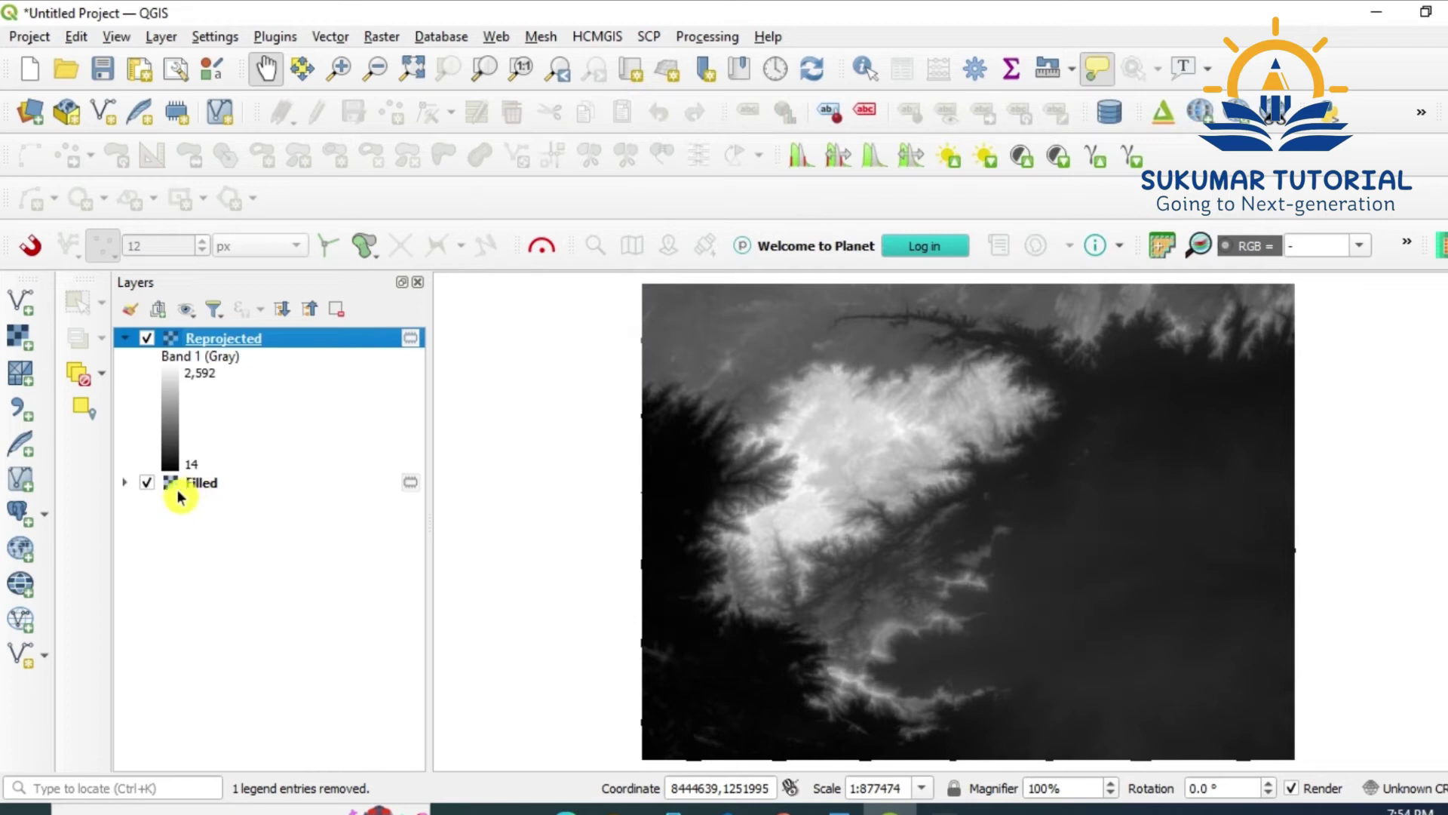
Hide Filled and verify in Reprojected's Information properties that its CRS is EPSG:32644.
click(147, 486)
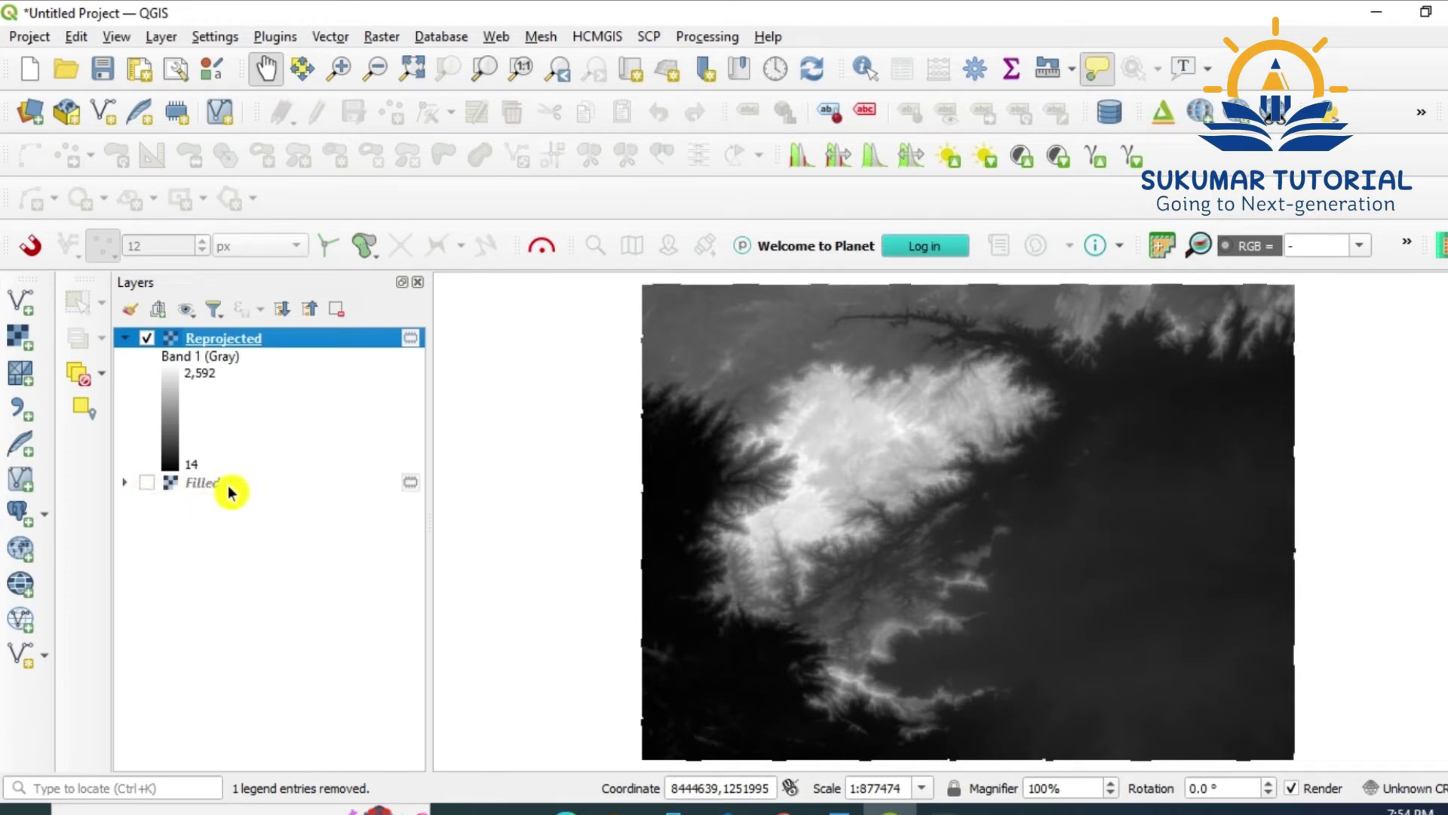
right_click(259, 344)
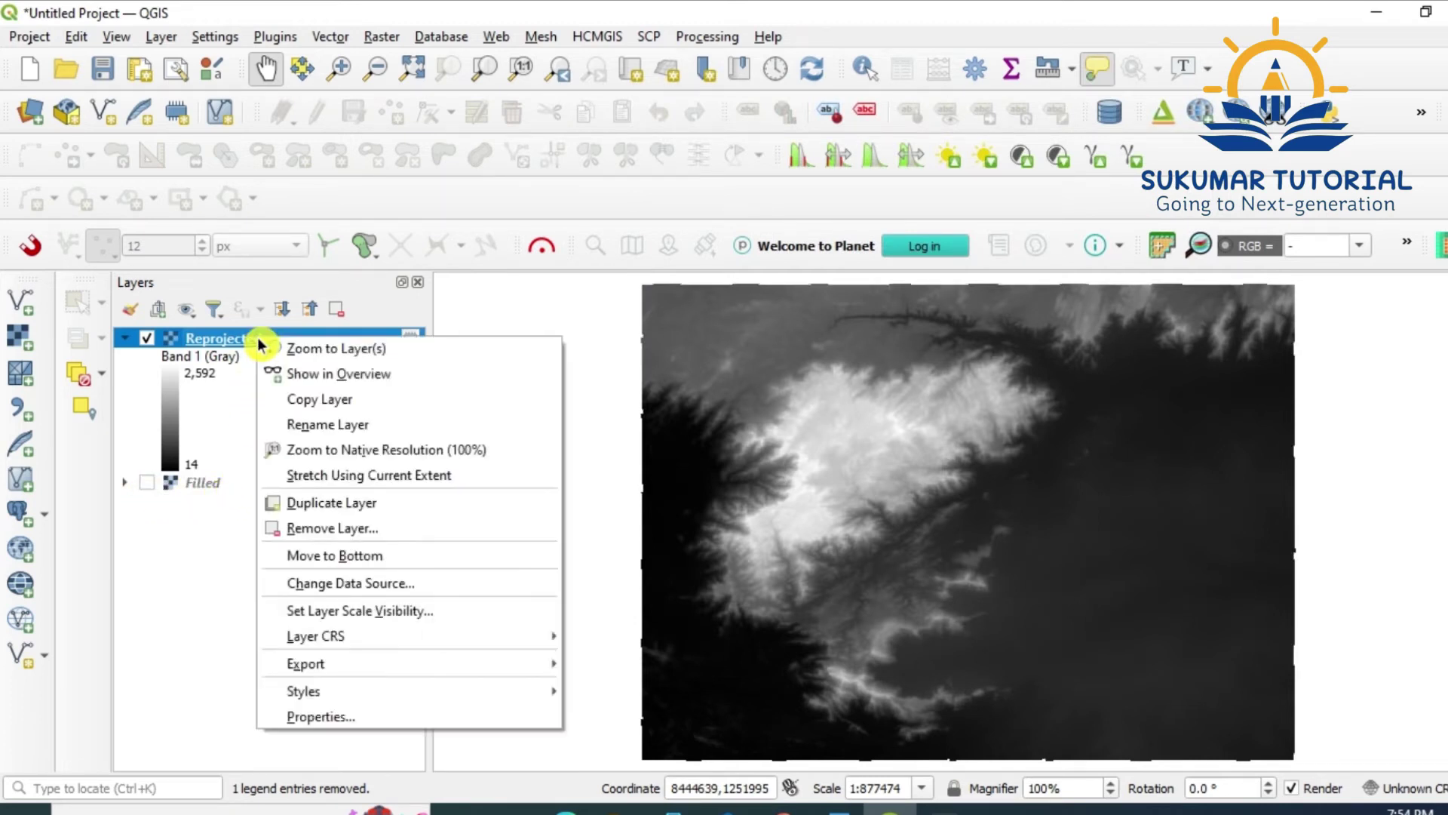
click(314, 716)
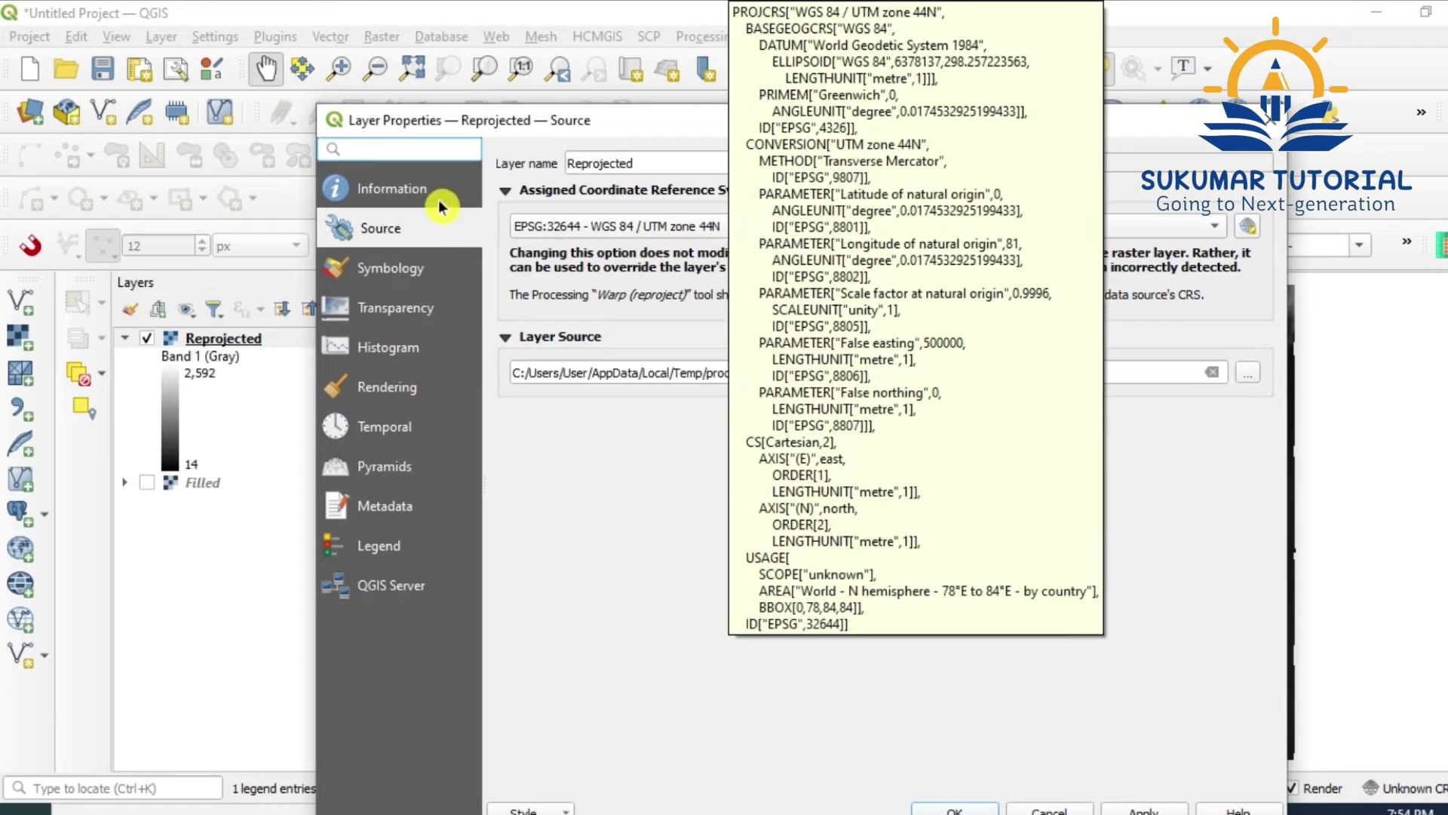
click(406, 197)
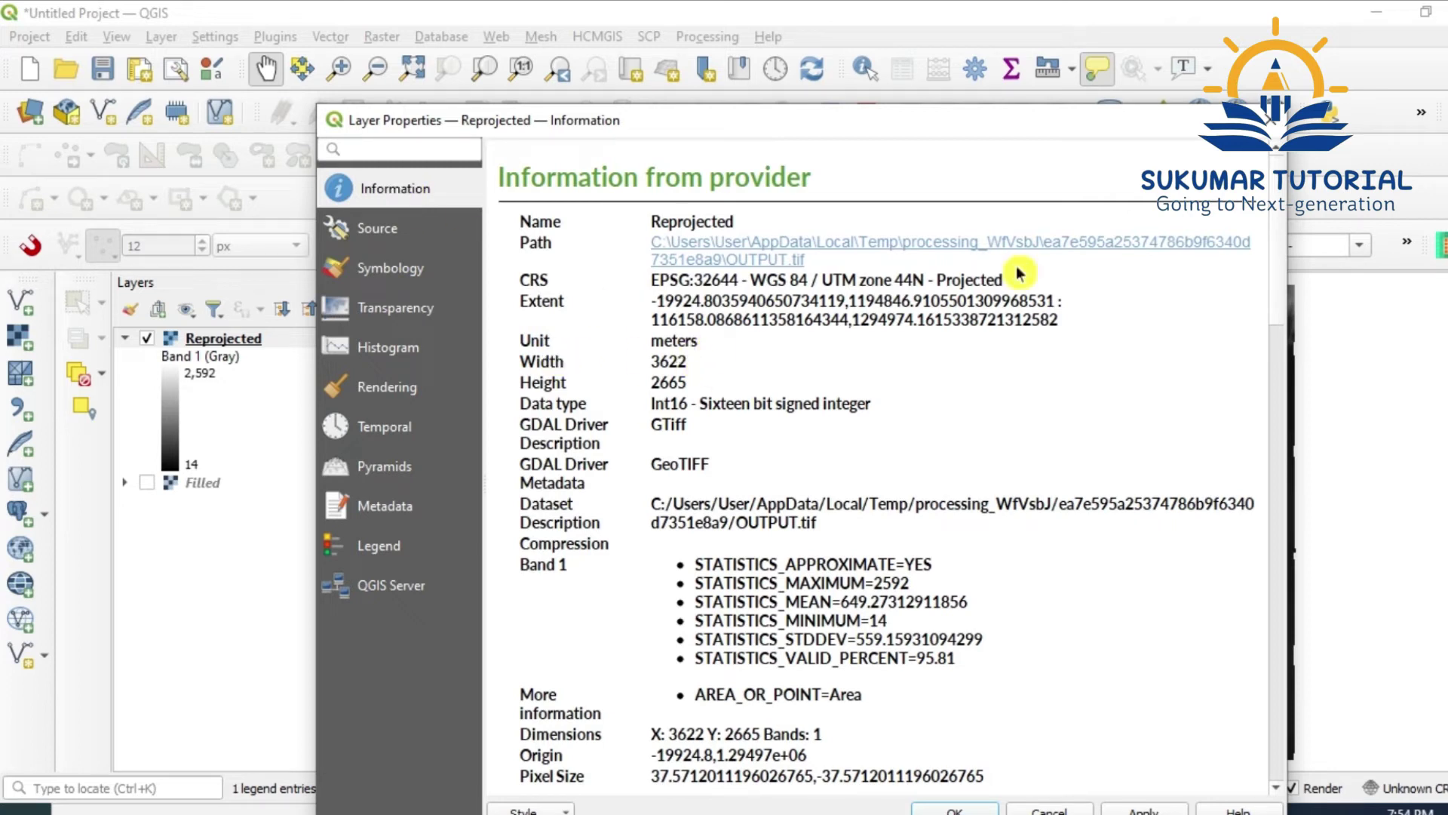
click(1271, 121)
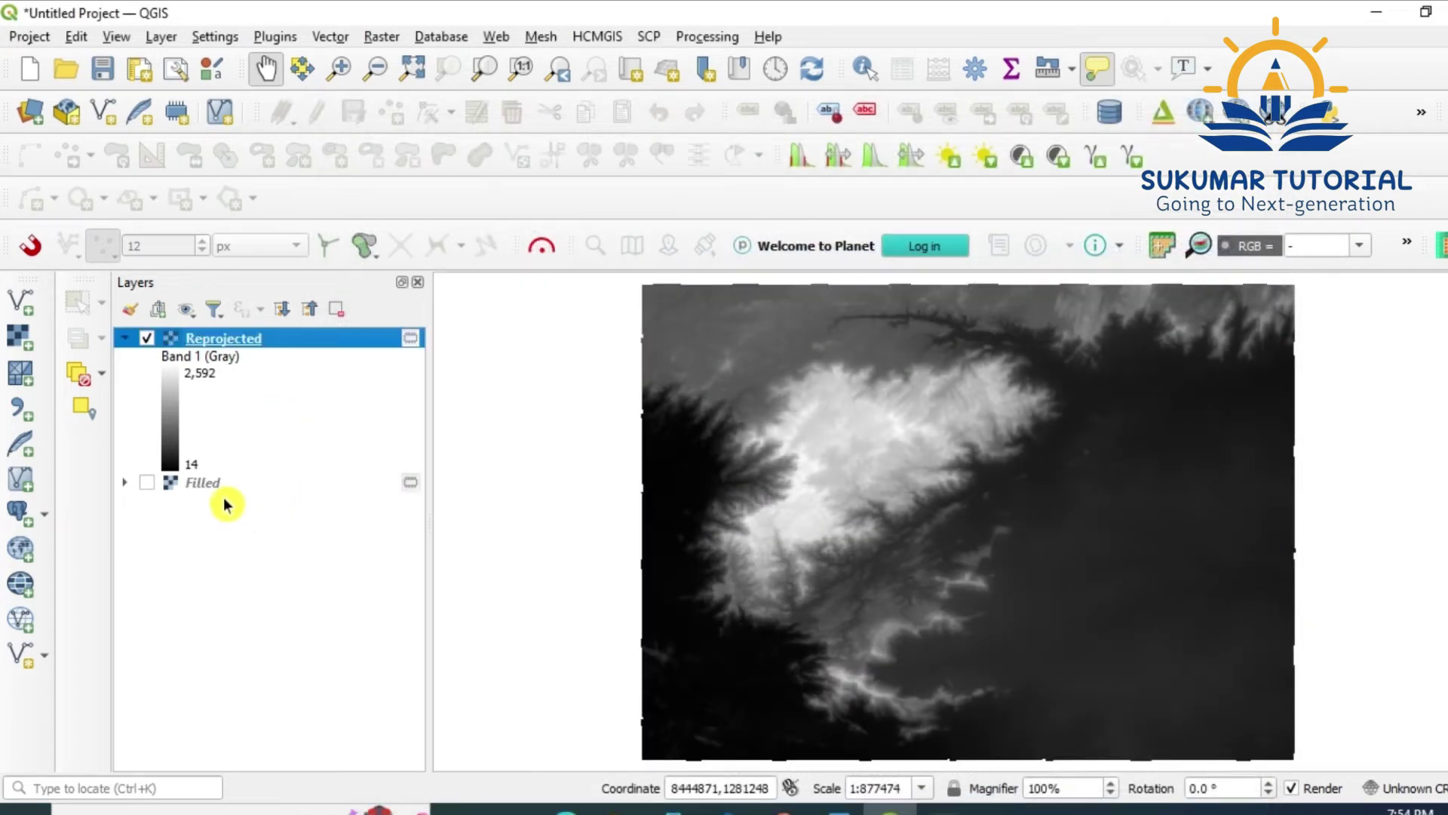
Remove the Filled layer from the project and select Reprojected.
mouse_move(240, 348)
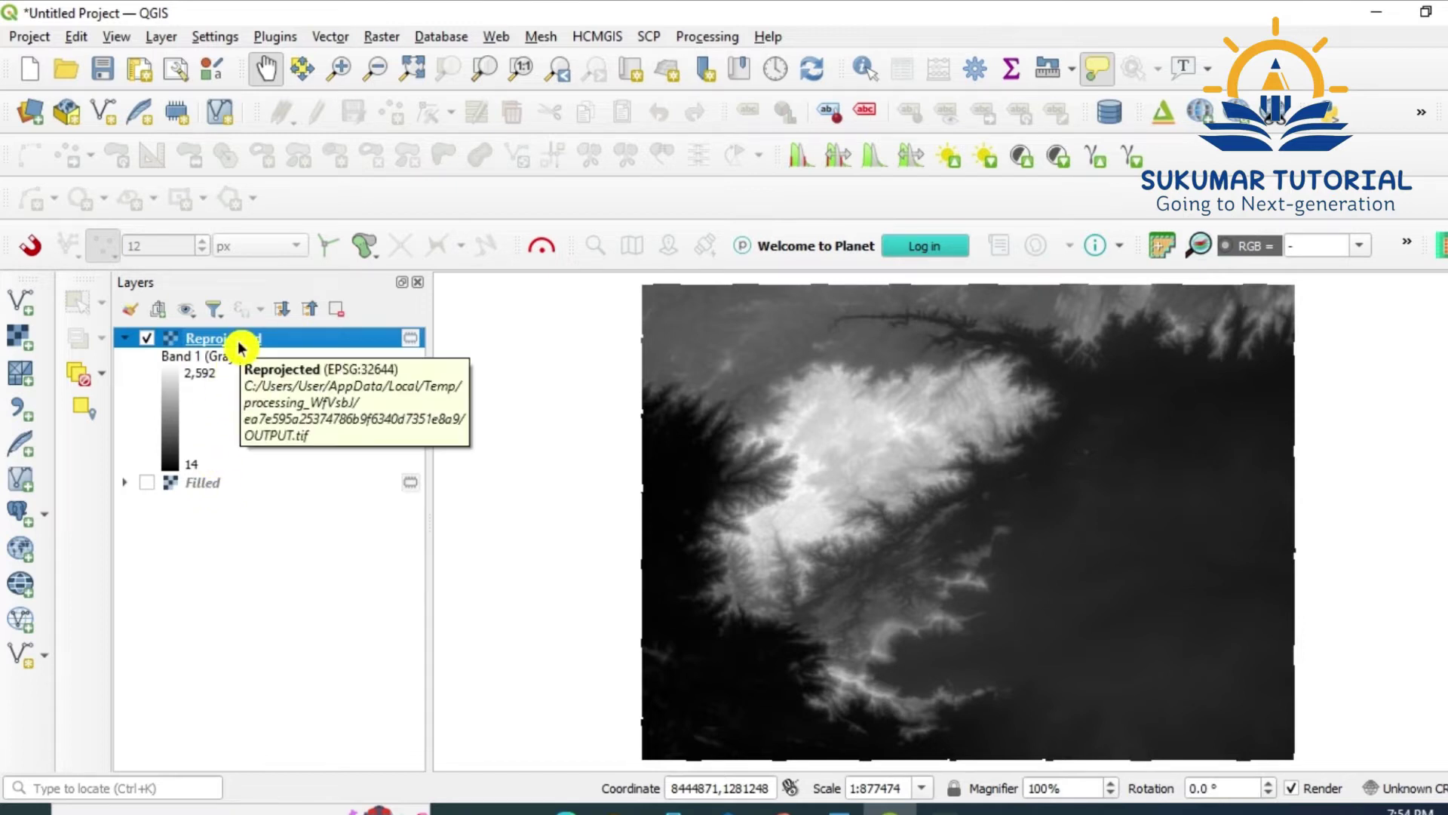
right_click(208, 486)
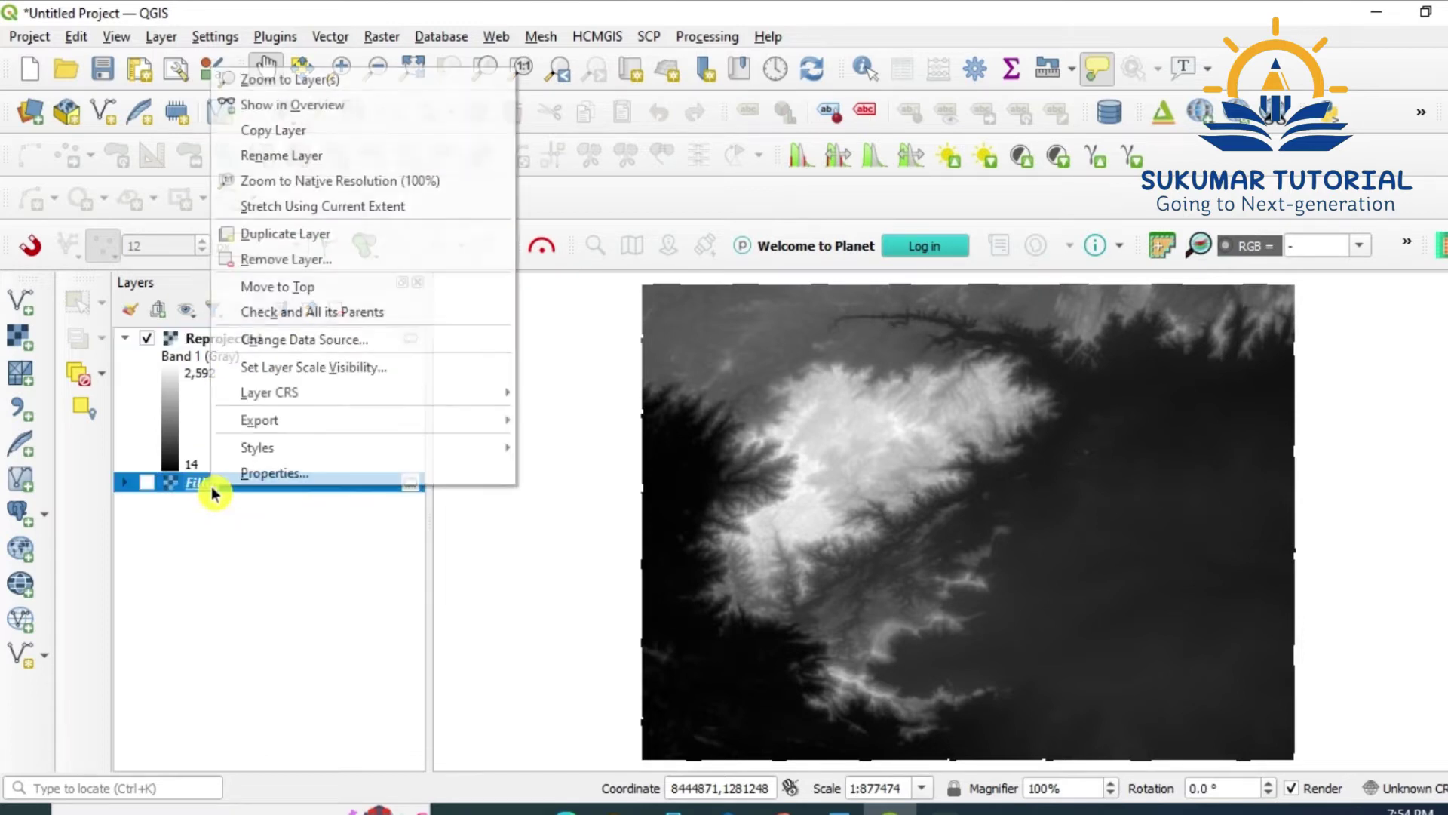
click(306, 264)
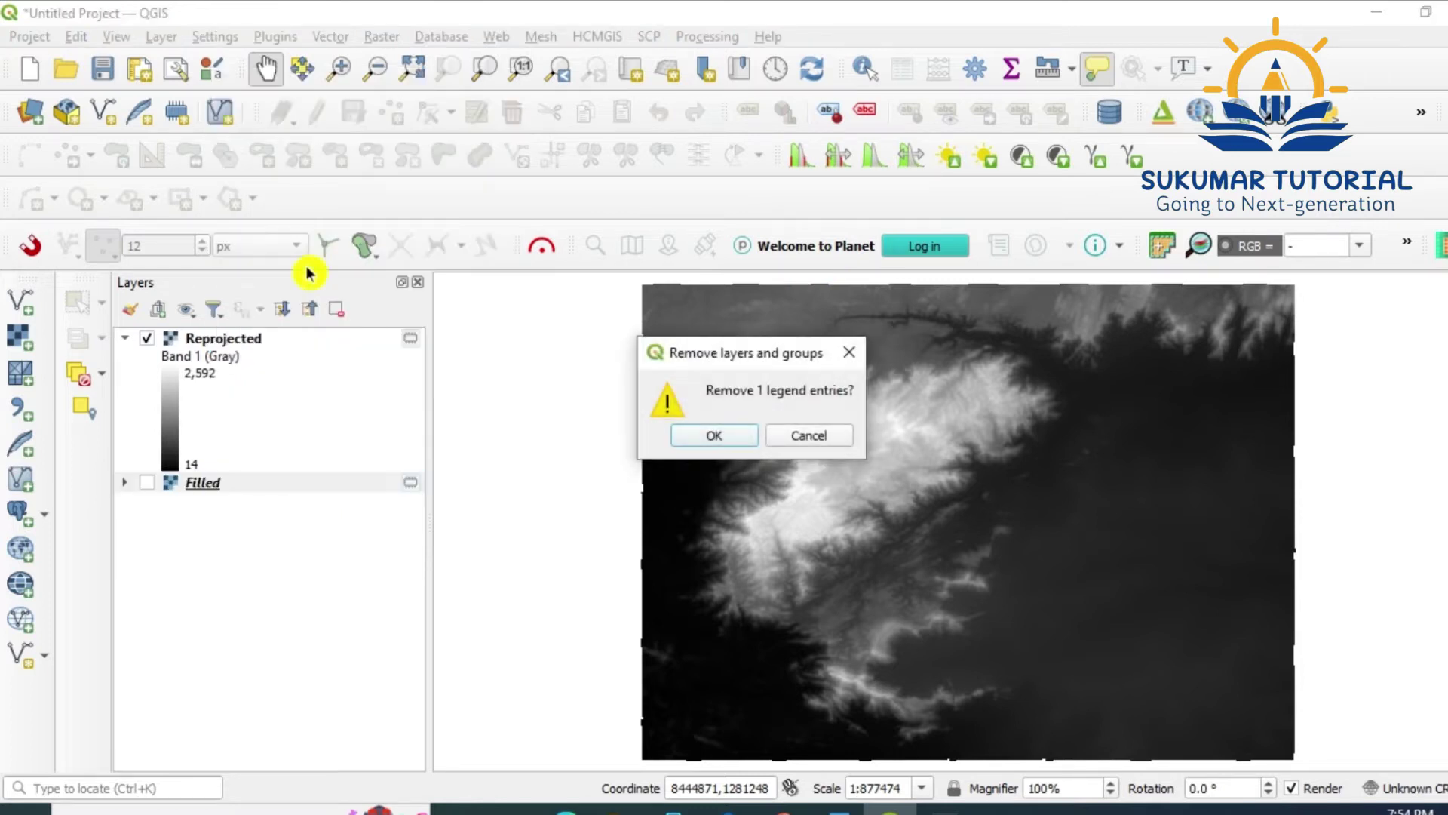
click(705, 436)
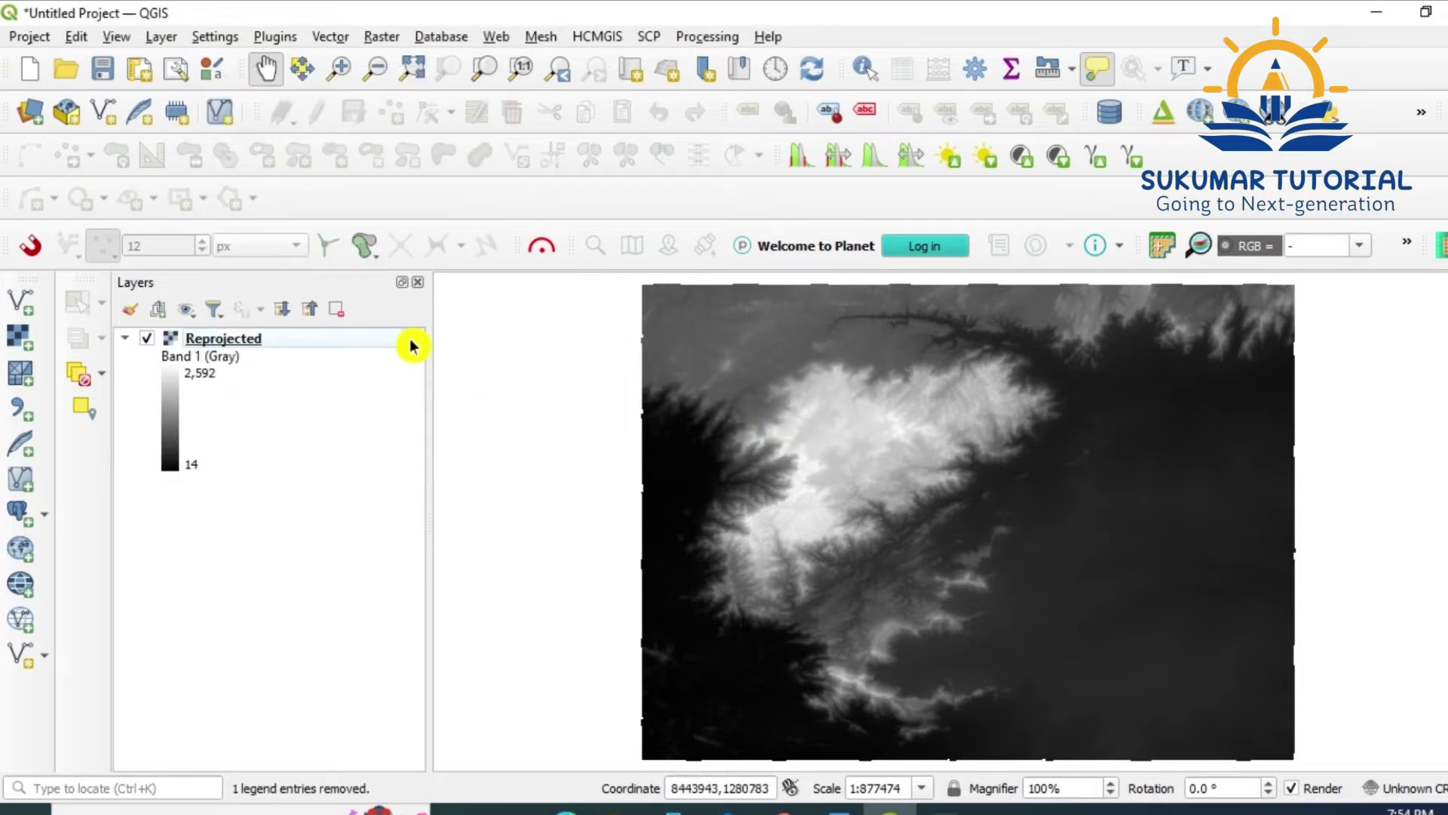
click(343, 343)
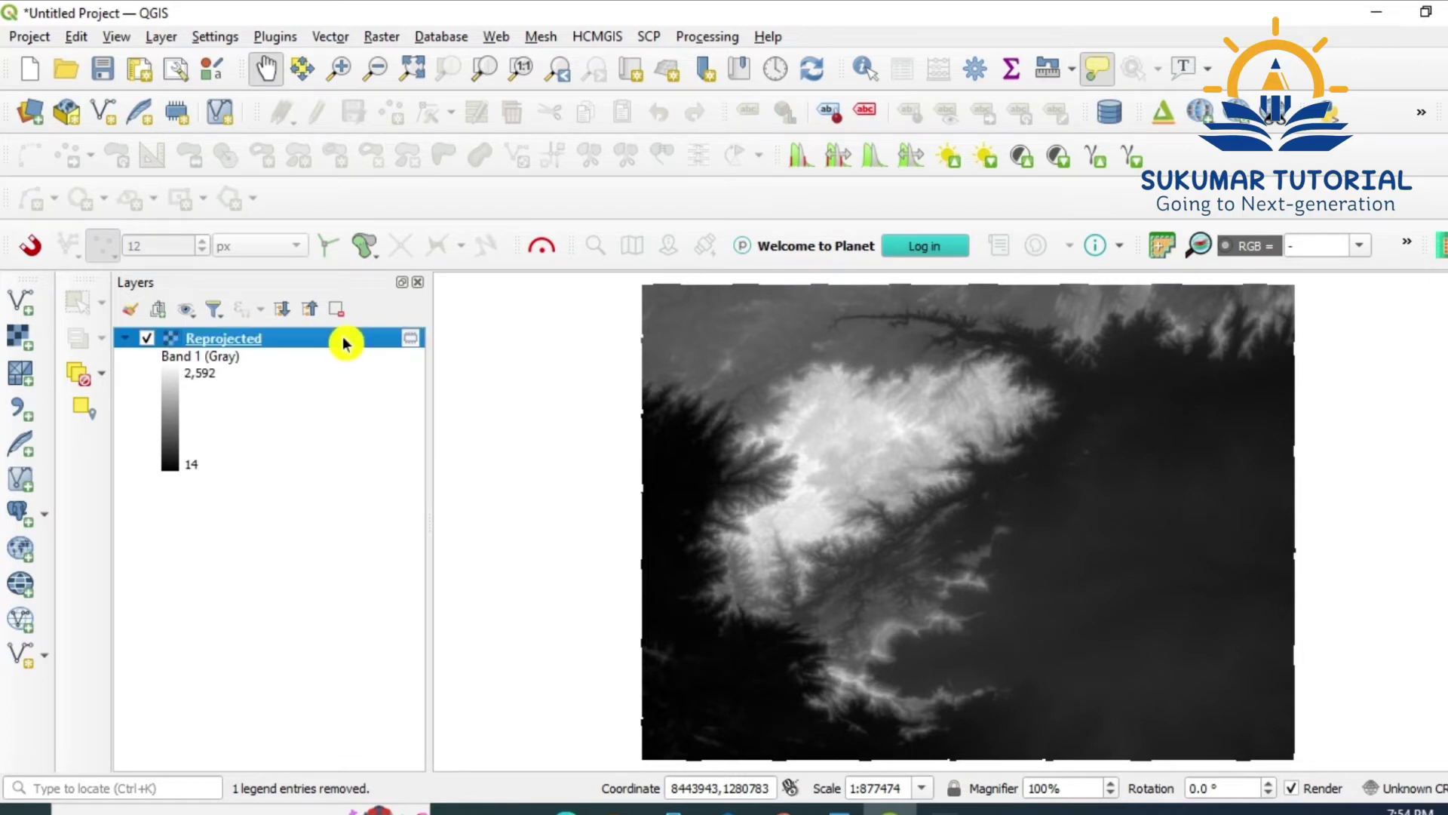
Start a Save As export of Reprojected and create a 'Slope video' folder on drive D.
right_click(343, 343)
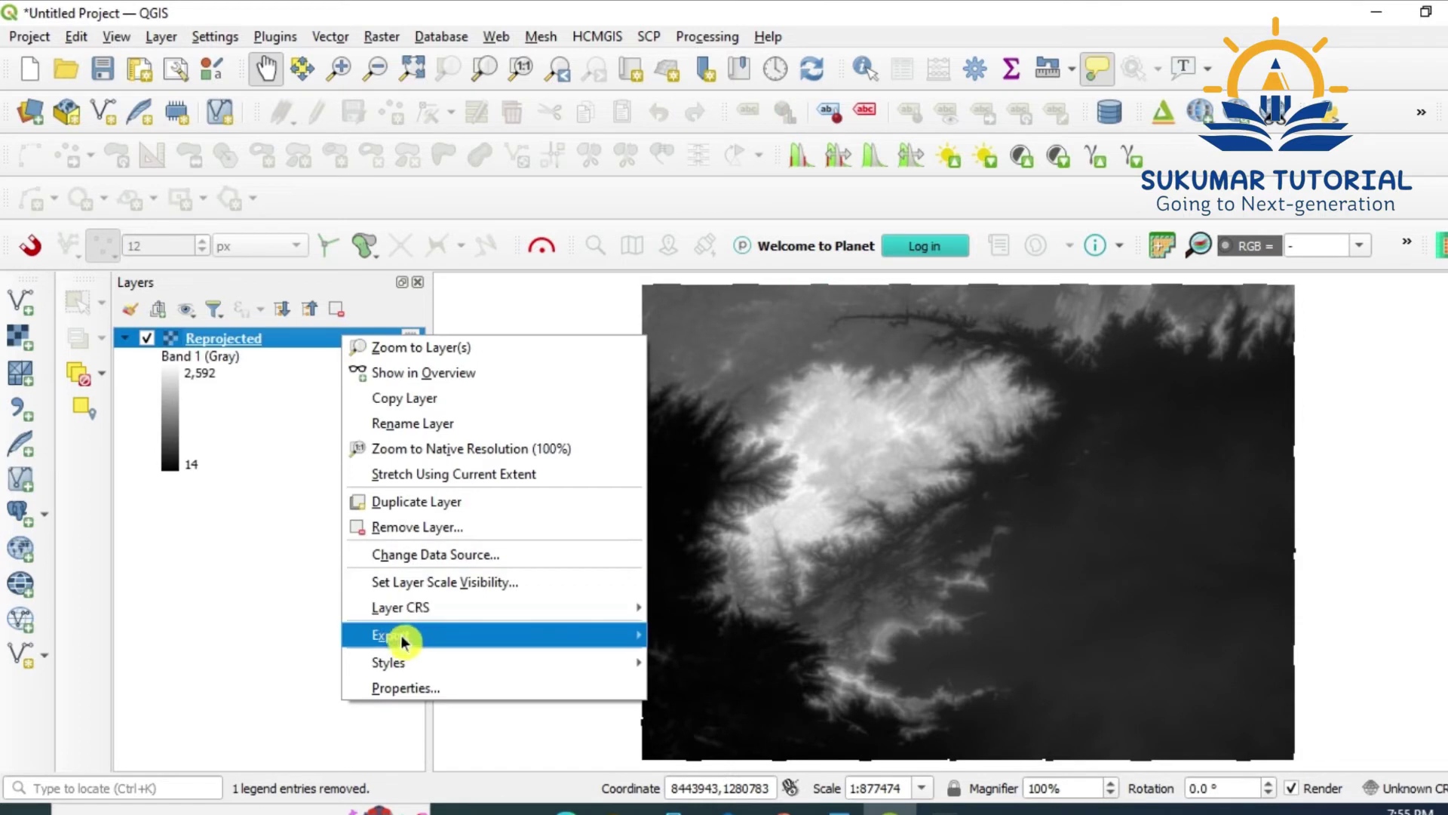
mouse_move(403, 637)
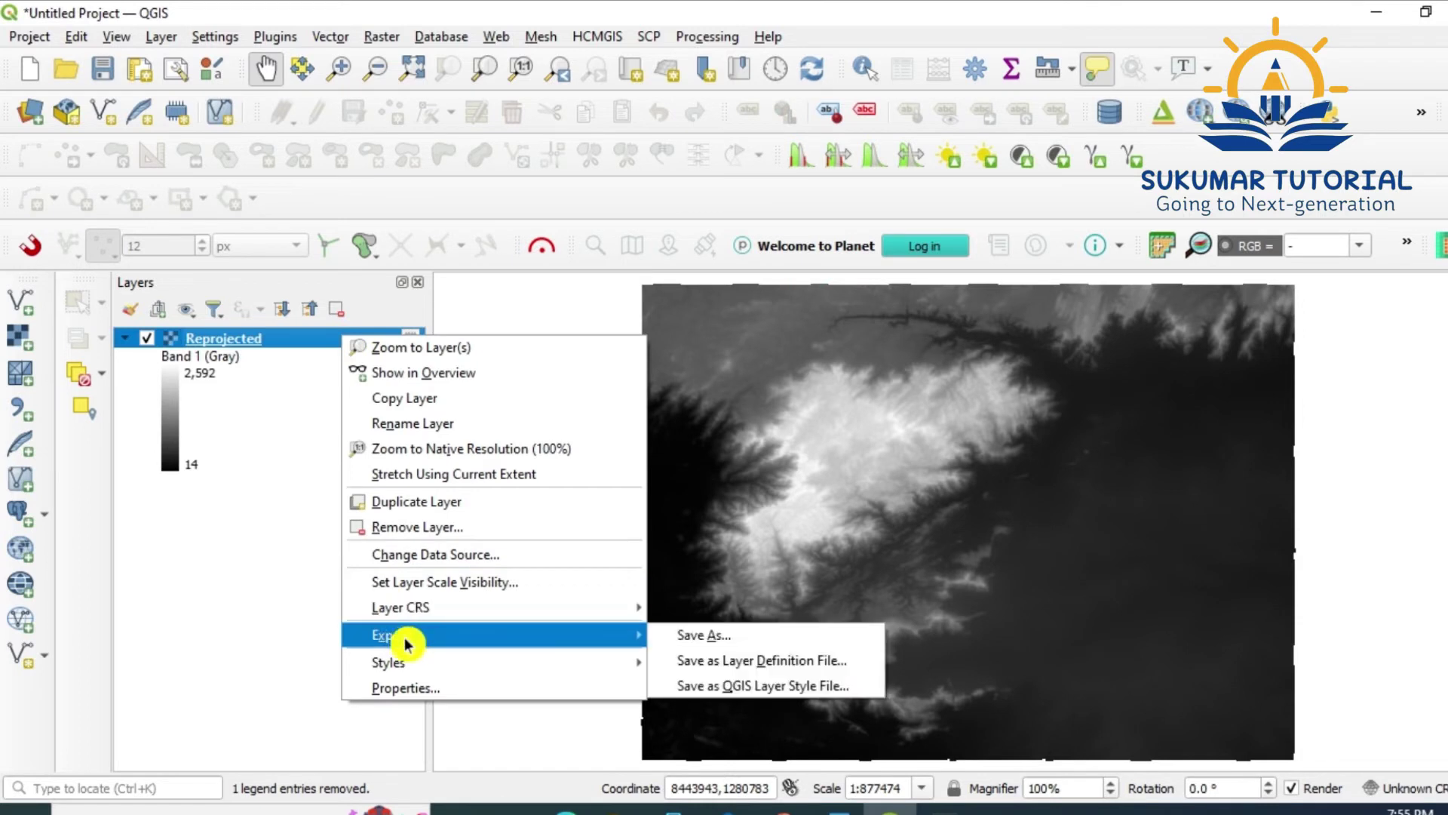
click(692, 637)
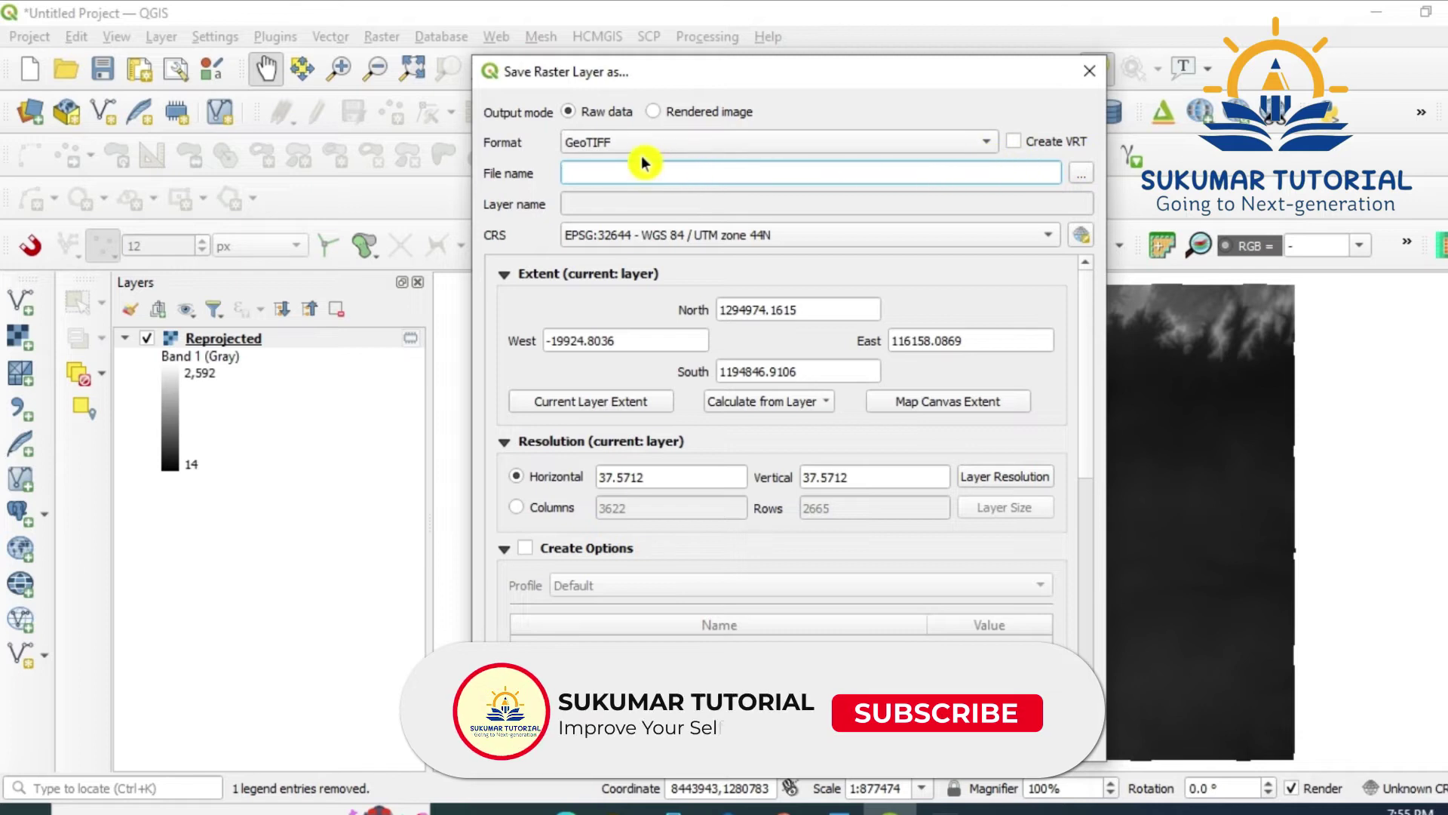
click(1084, 175)
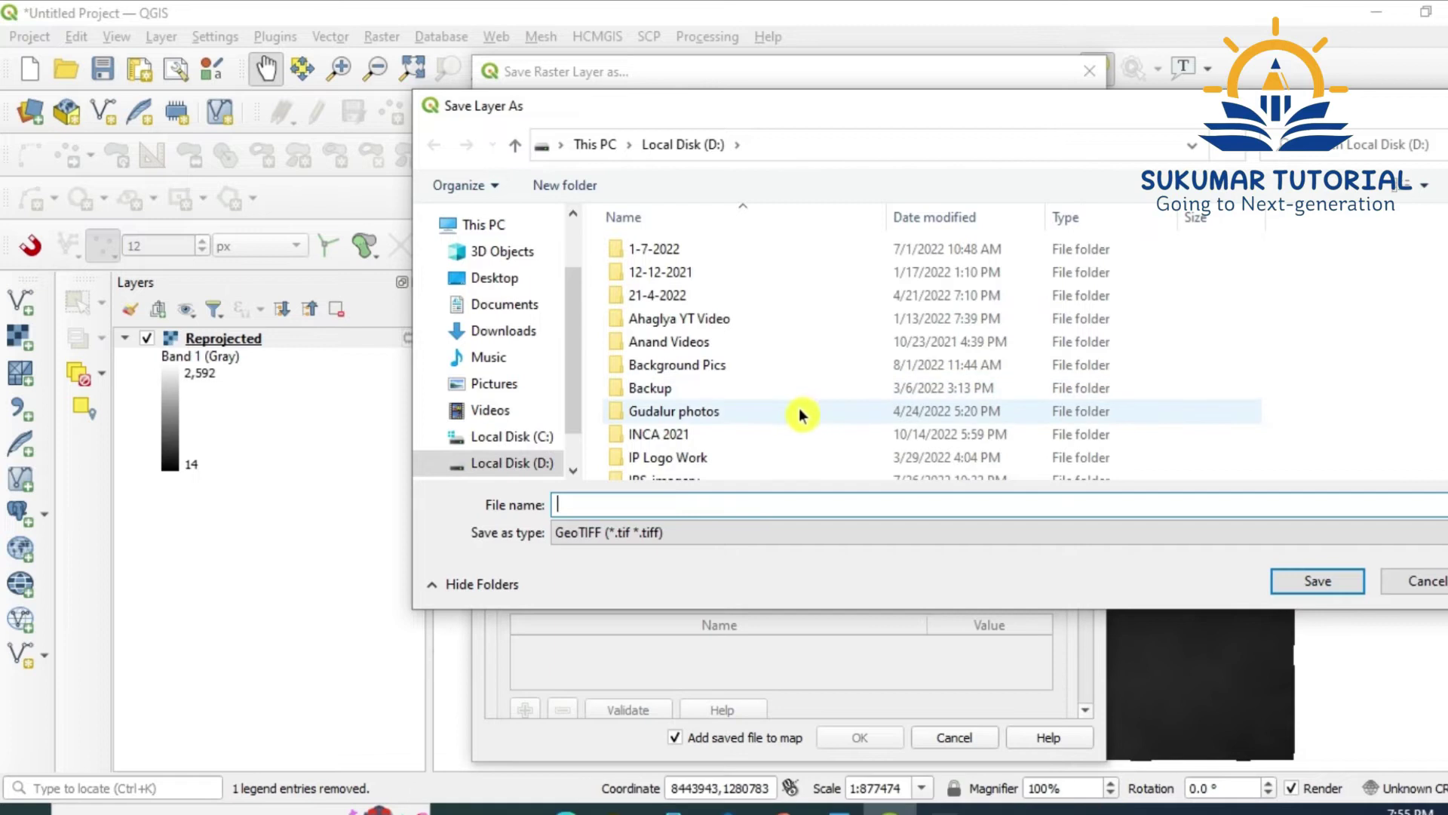
right_click(597, 294)
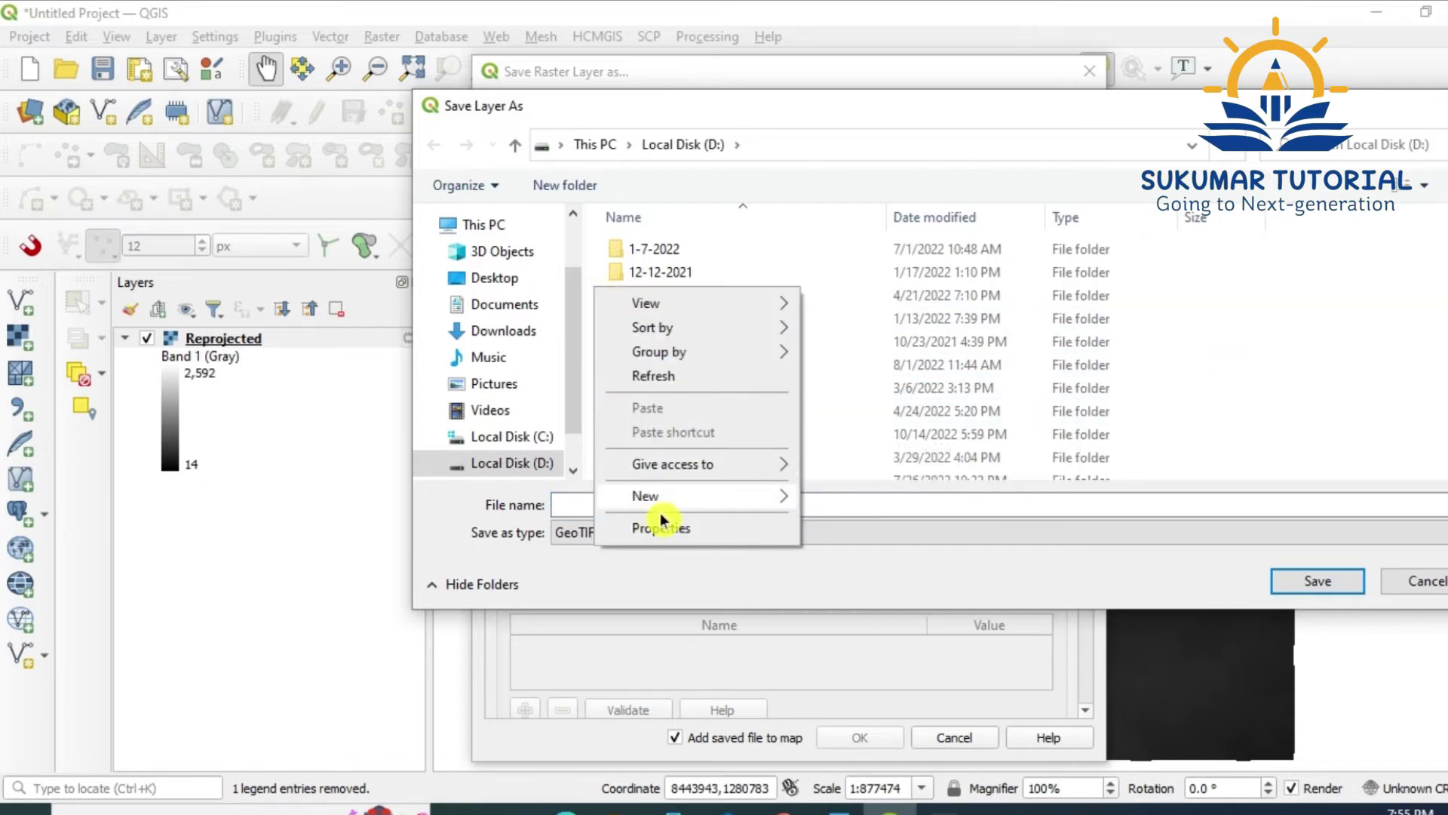
mouse_move(664, 498)
click(867, 504)
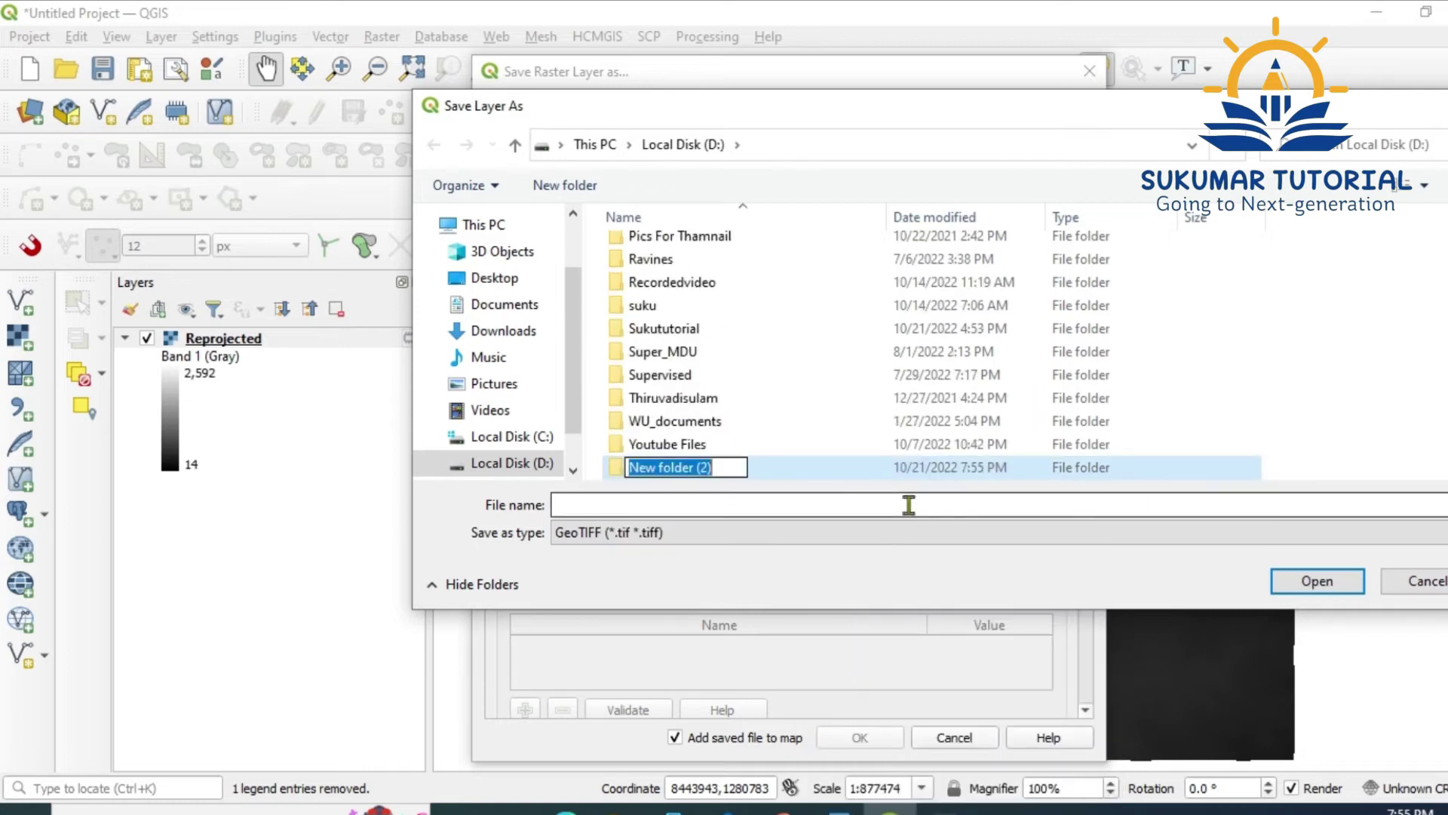
text(S)
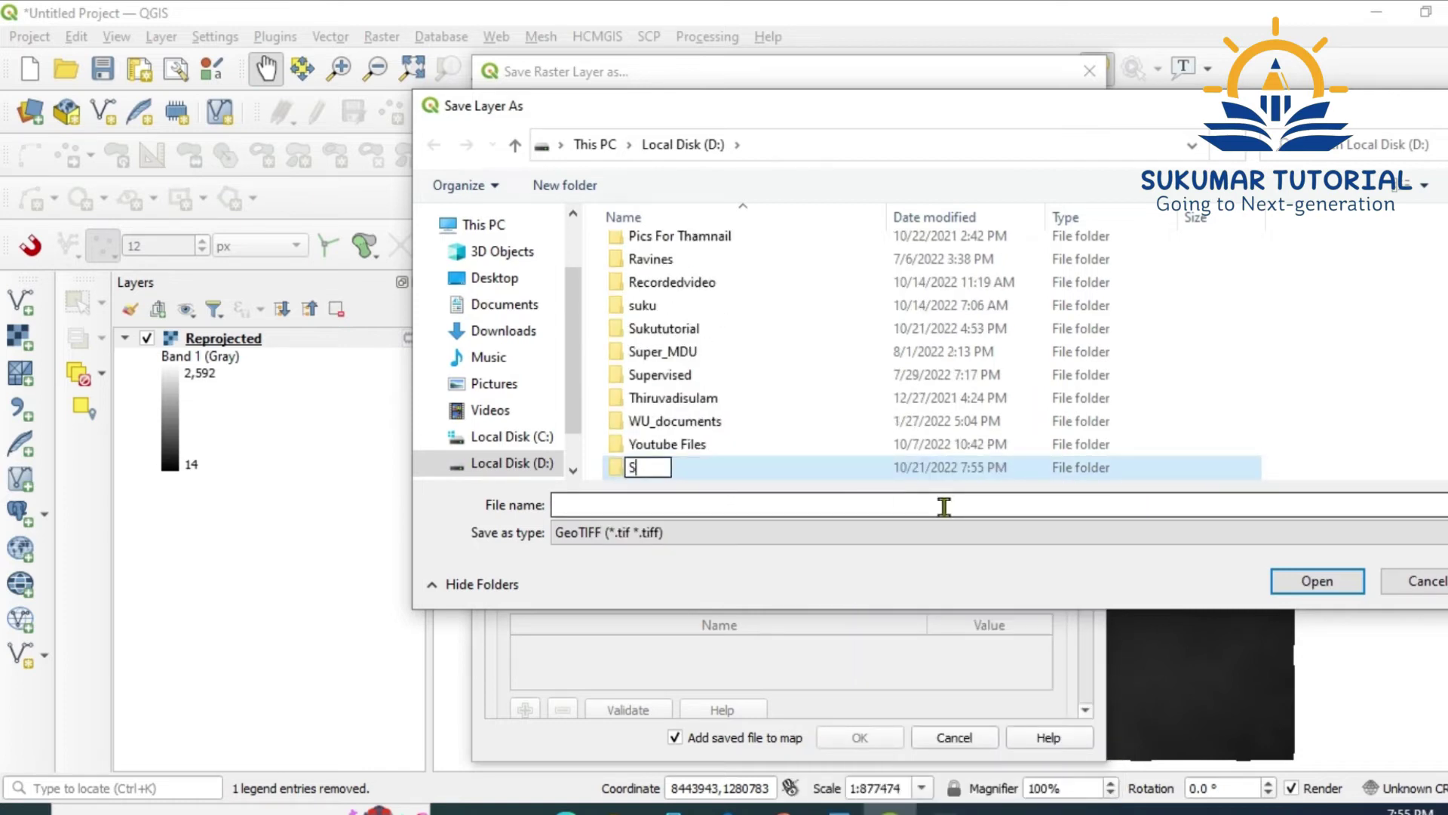
text(lope vi)
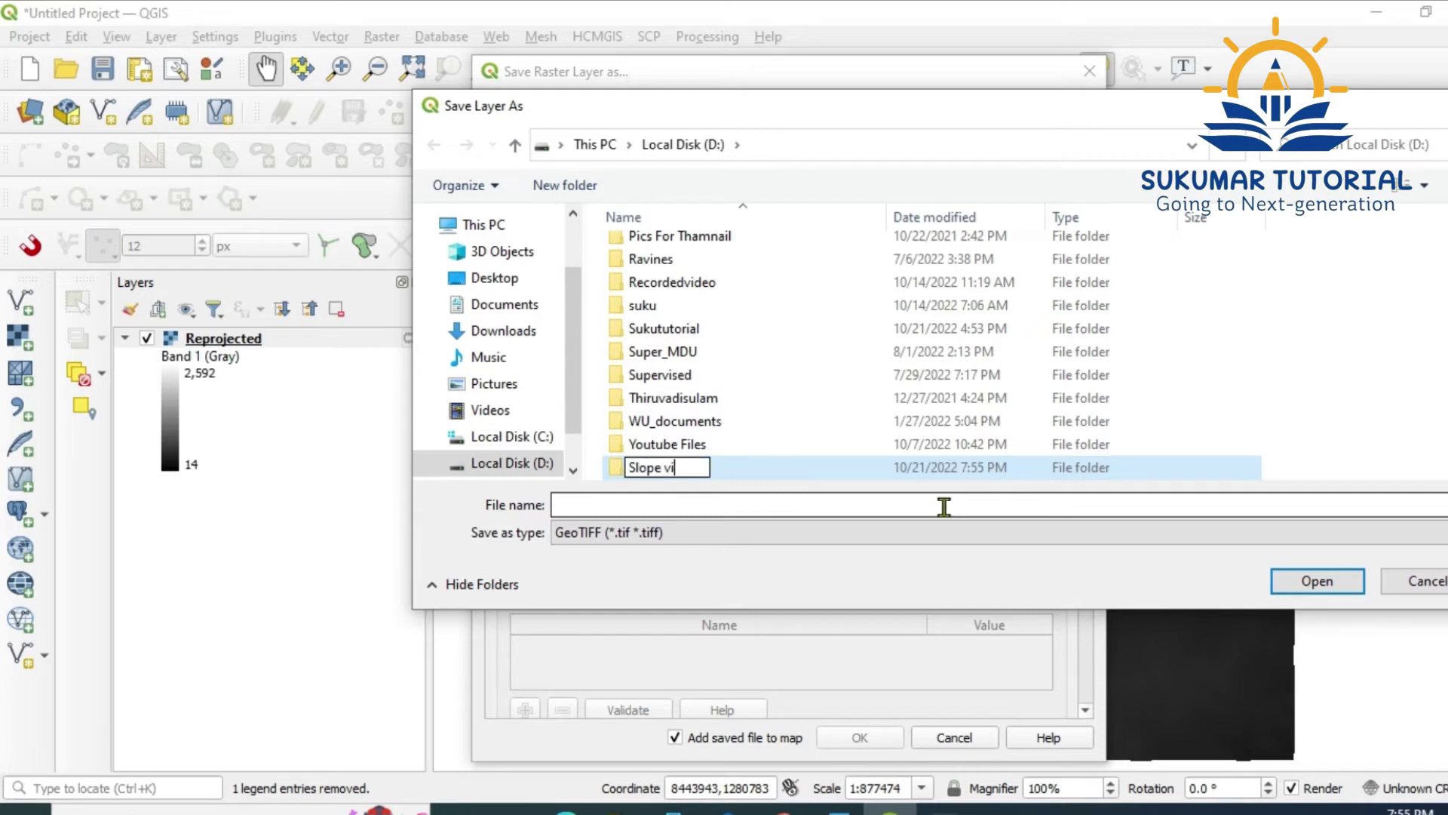
text(deo)
key(Return)
key(Return)
Save the raster as Filledsrtm_NILCBE.tif inside the Slope video folder.
click(944, 506)
text(Filledsrtm_NILCBE)
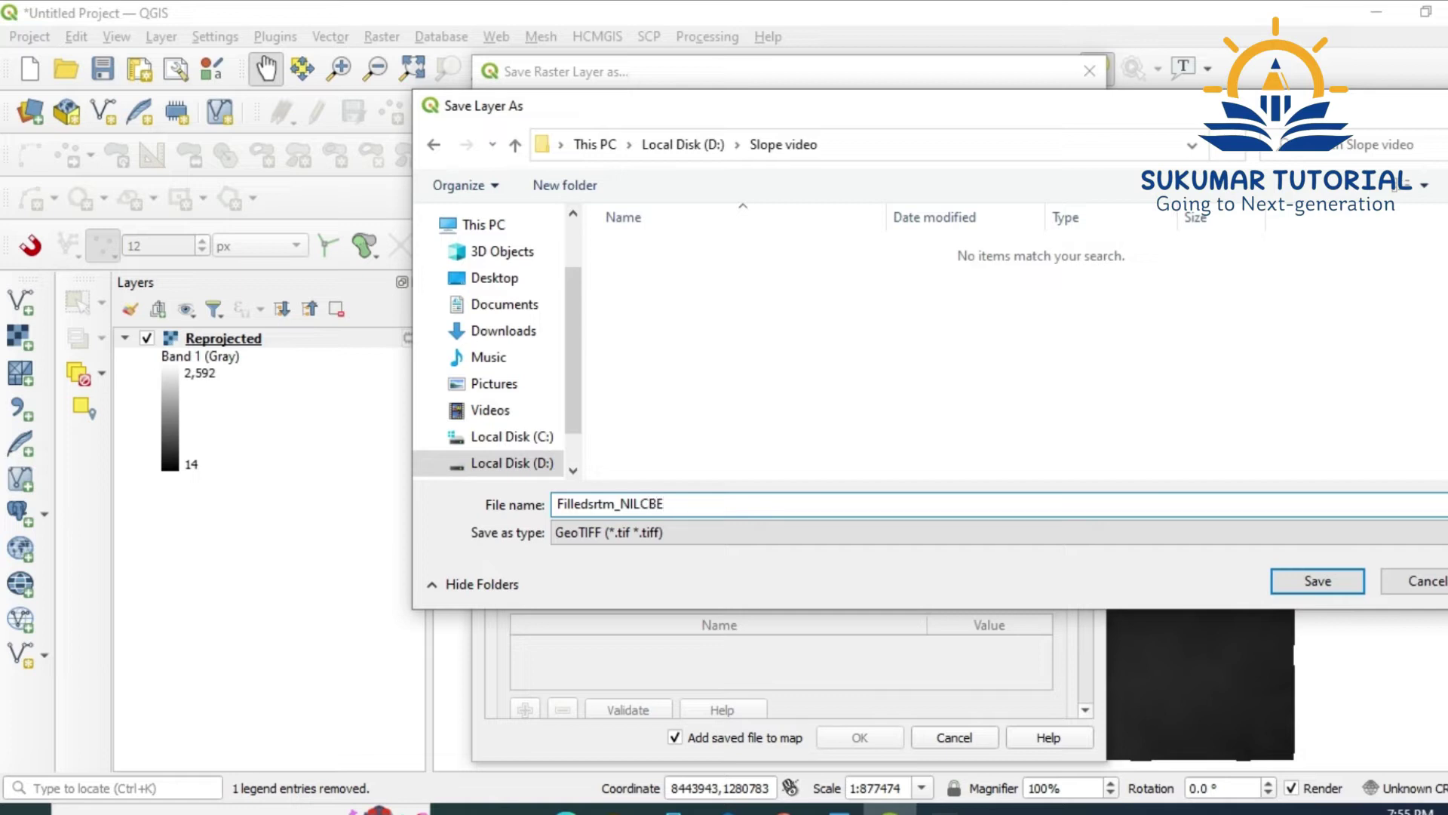
click(1316, 582)
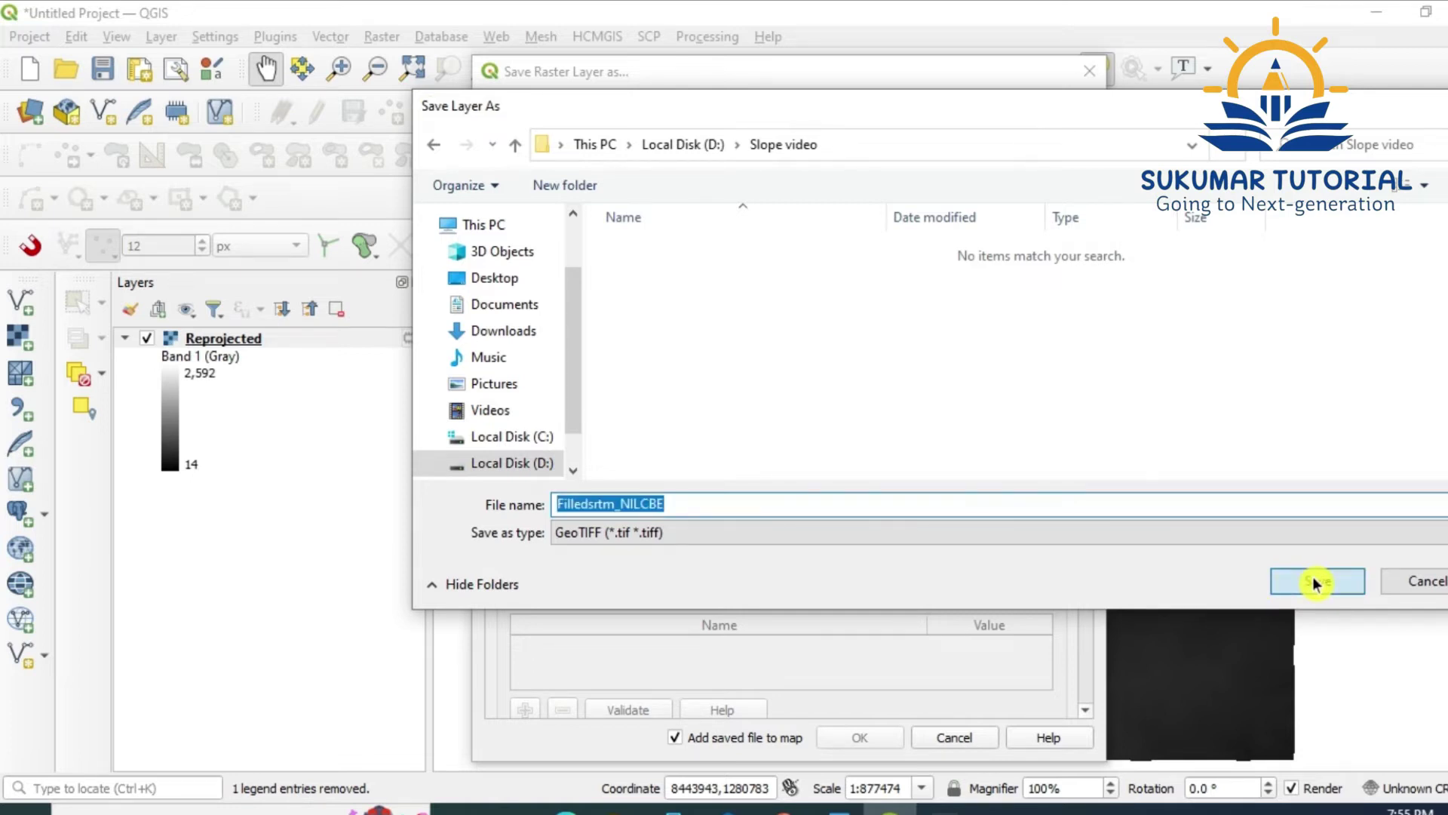
click(883, 737)
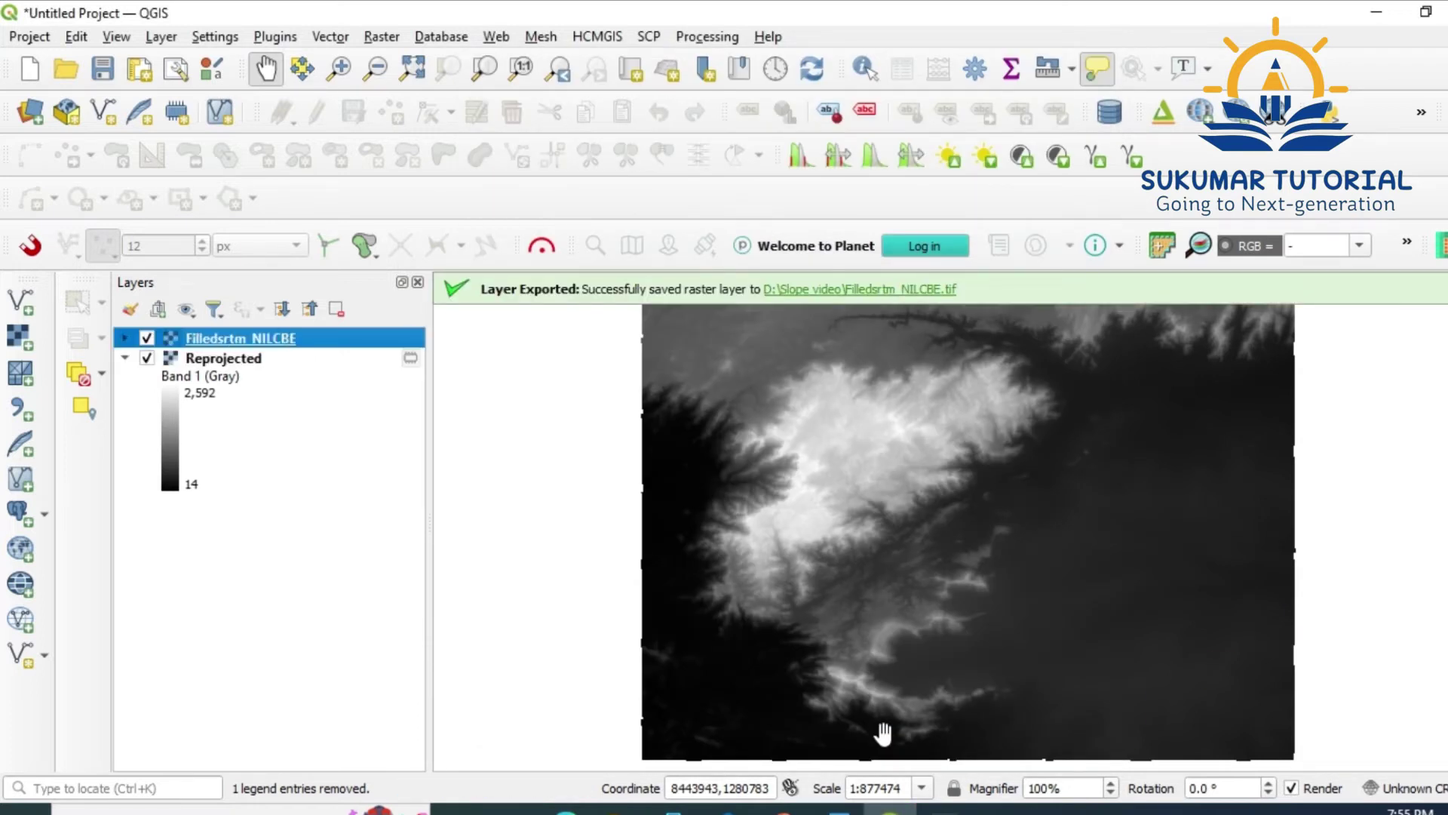
Remove the Reprojected layer, leaving only Filledsrtm_NILCBE in the Layers panel.
right_click(249, 364)
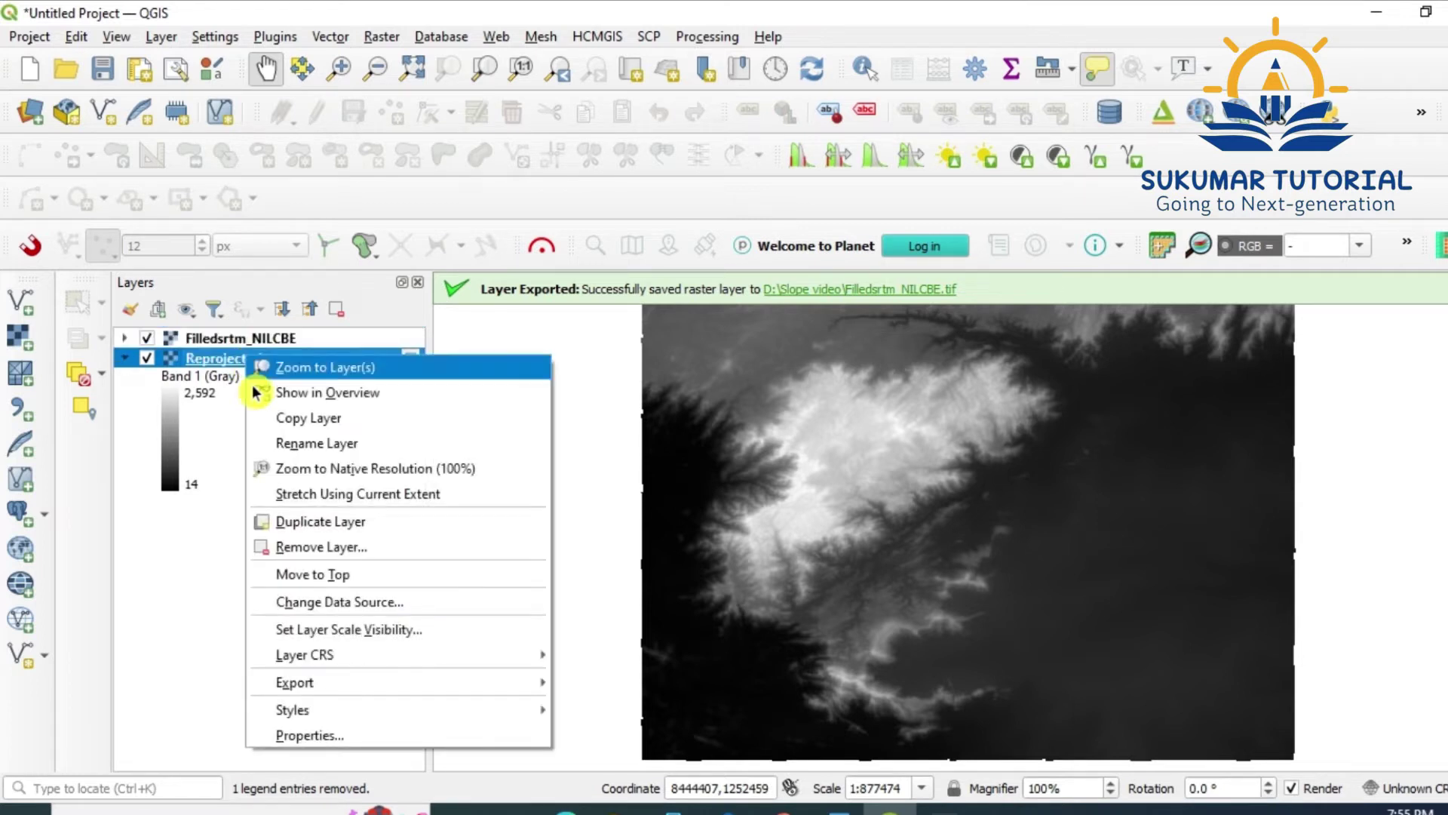
click(315, 557)
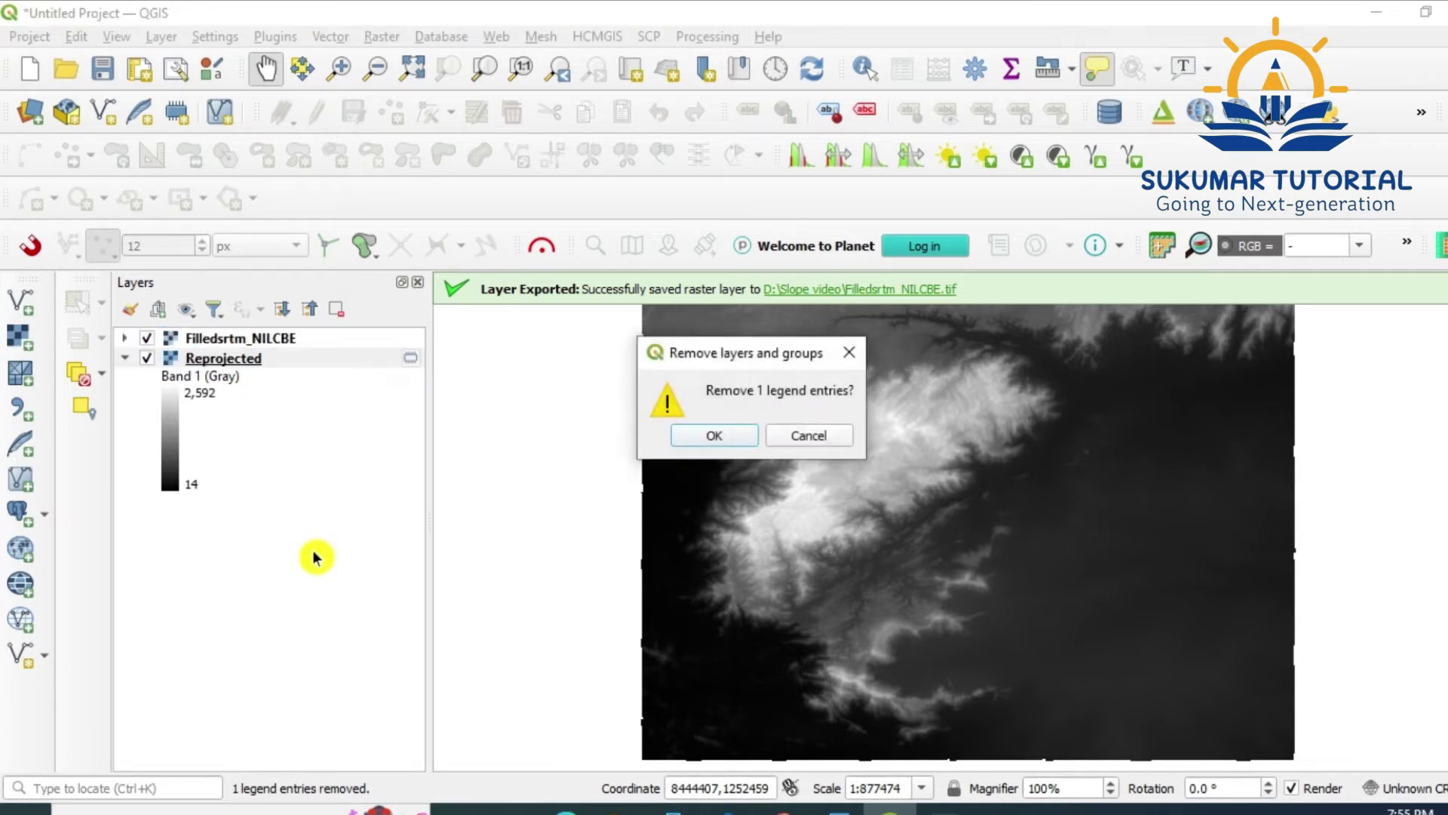
click(723, 436)
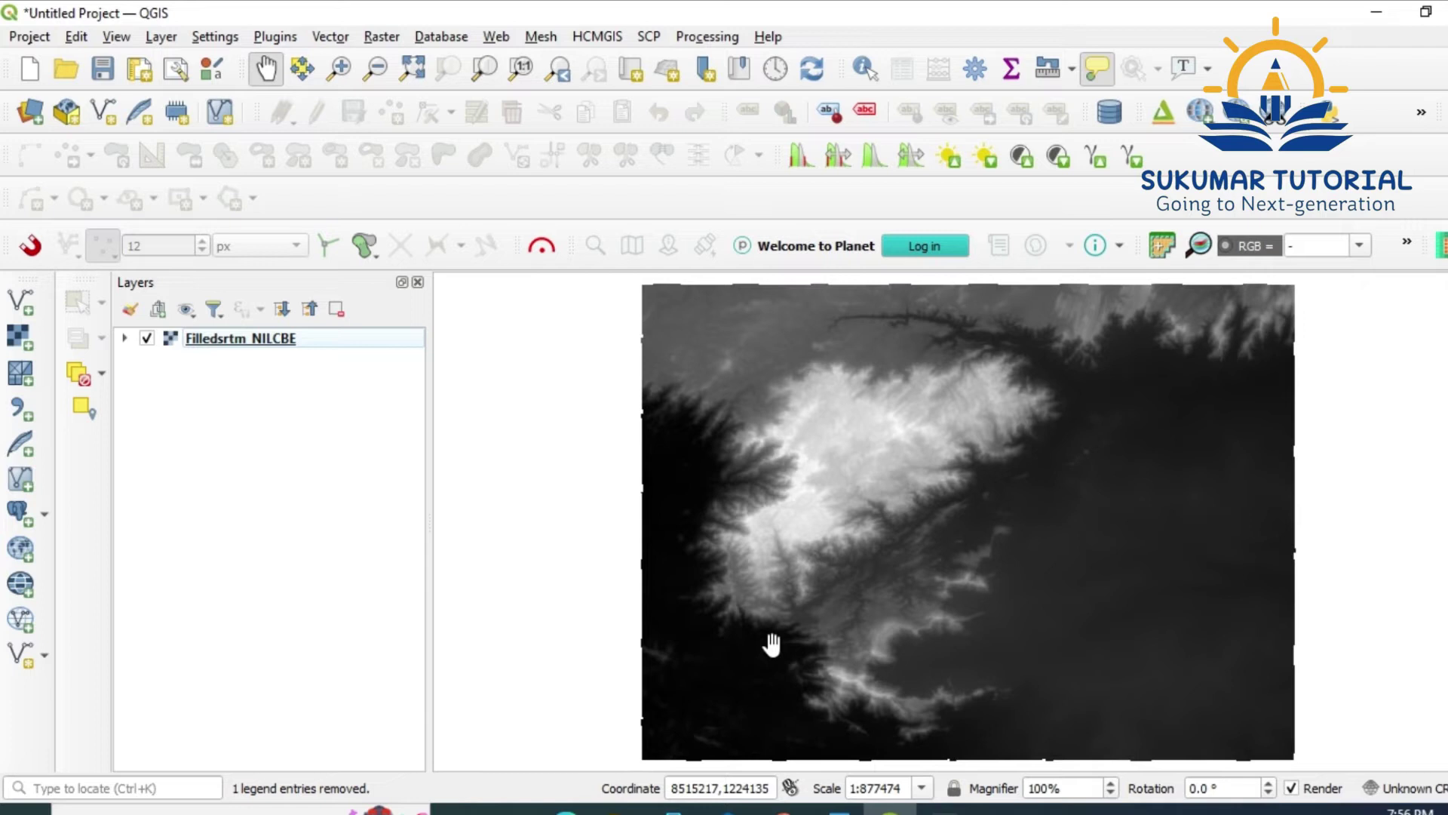
Run the Raster Analysis Slope tool on Filledsrtm_NILCBE, producing a 0–71.17 Slope layer.
click(381, 38)
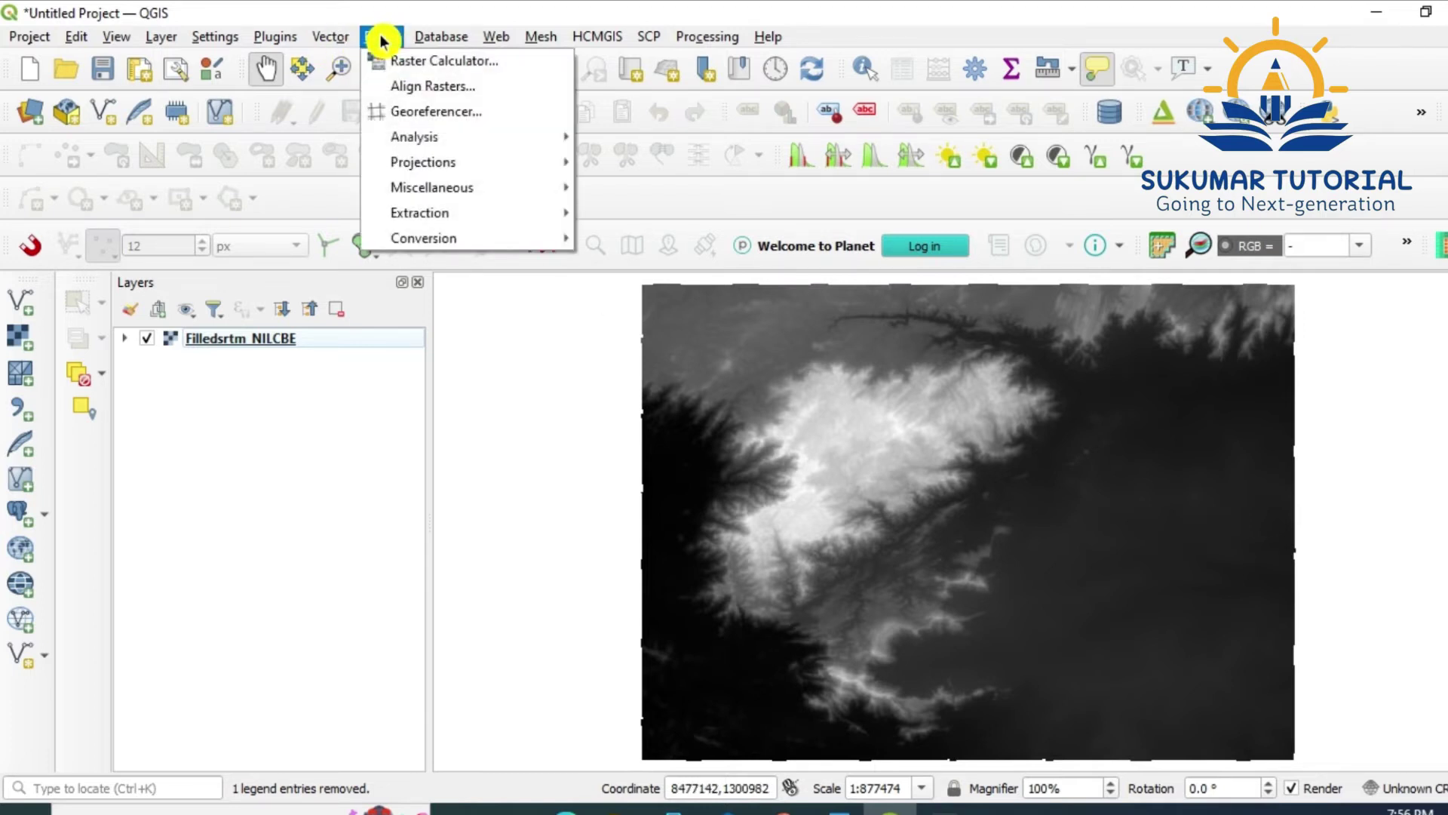
mouse_move(496, 141)
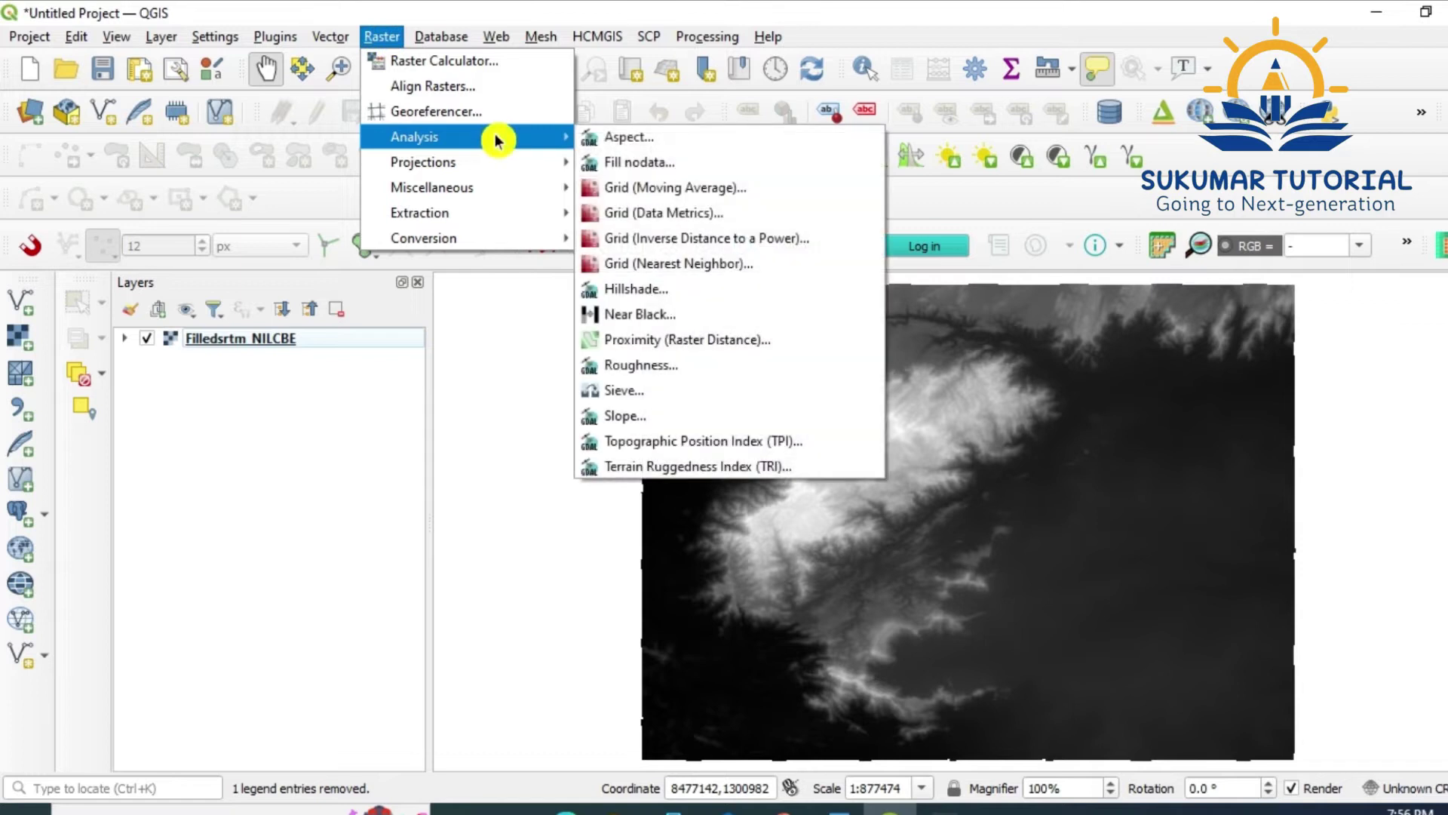
click(670, 424)
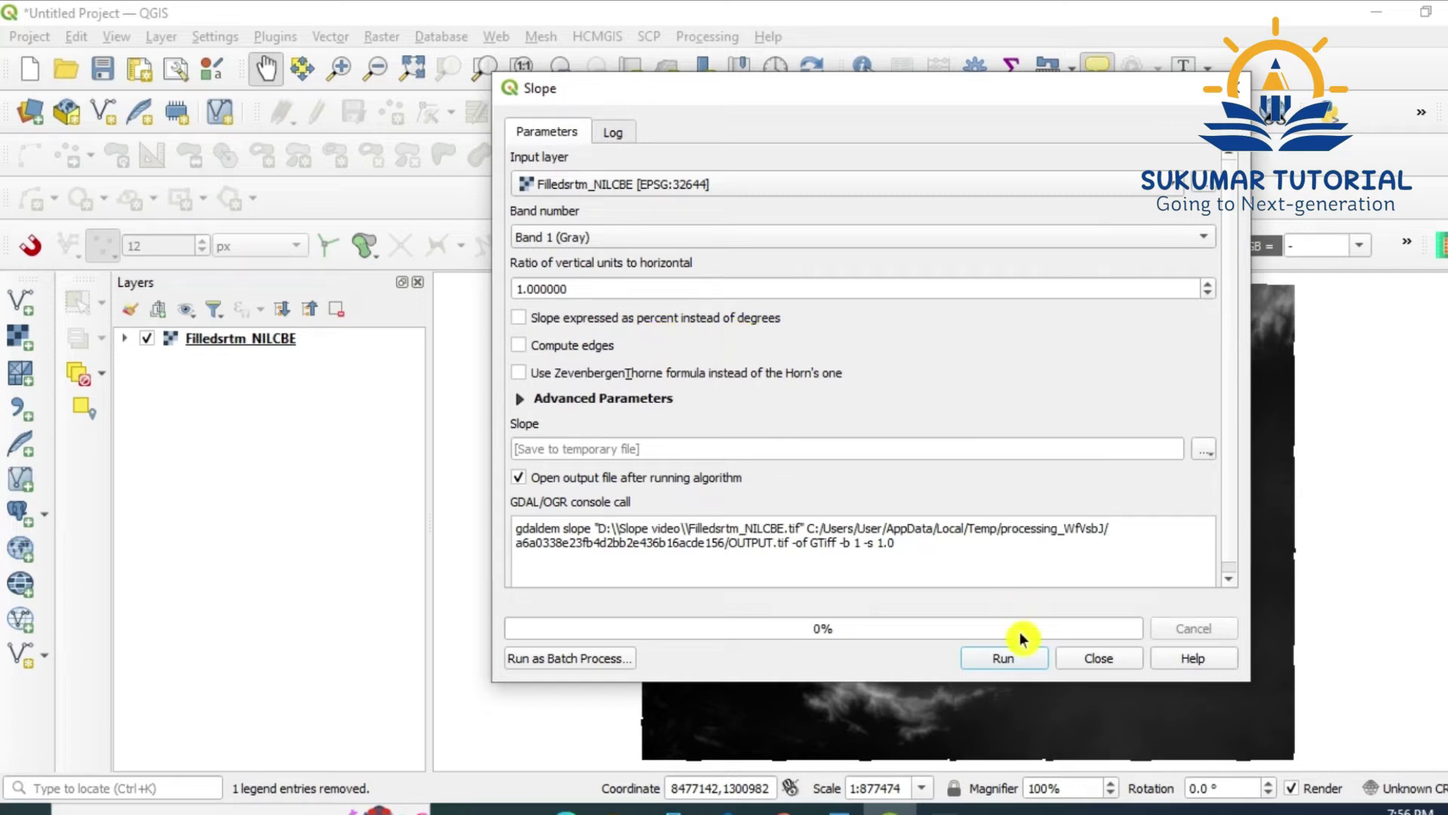
click(1012, 662)
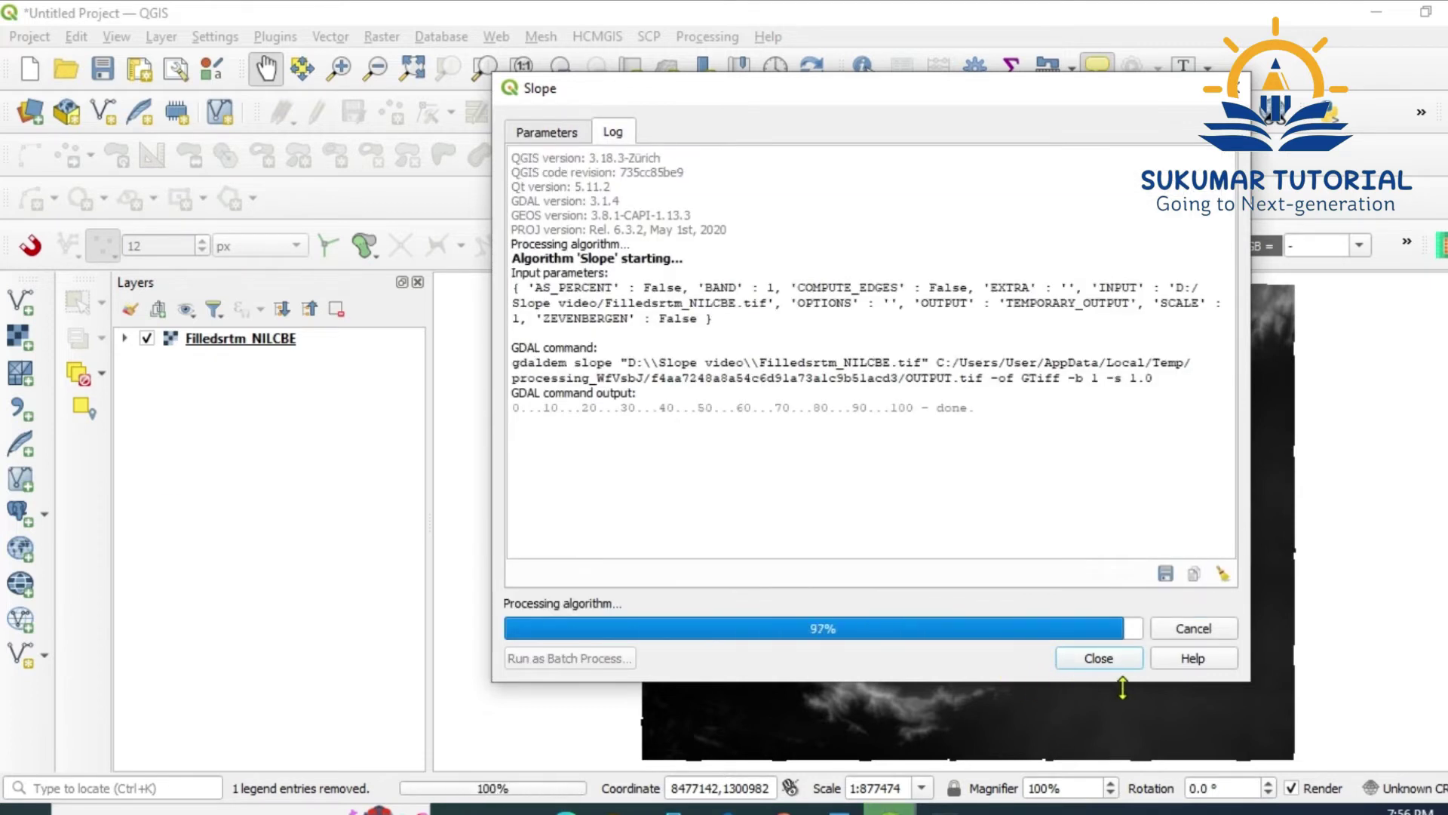
click(1101, 659)
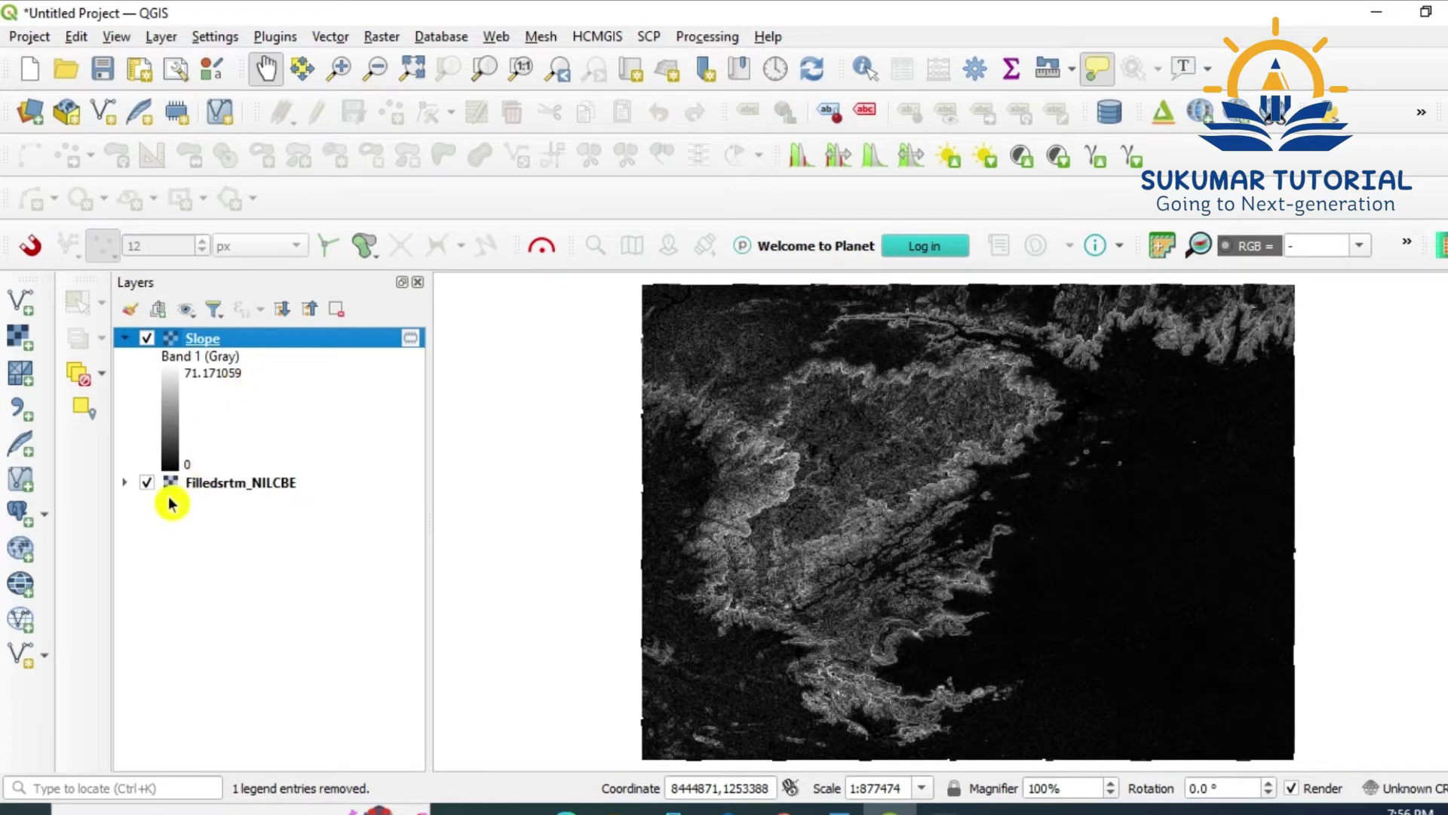
Uncheck Filledsrtm_NILCBE so only the Nilcbeslope raster is displayed.
click(148, 484)
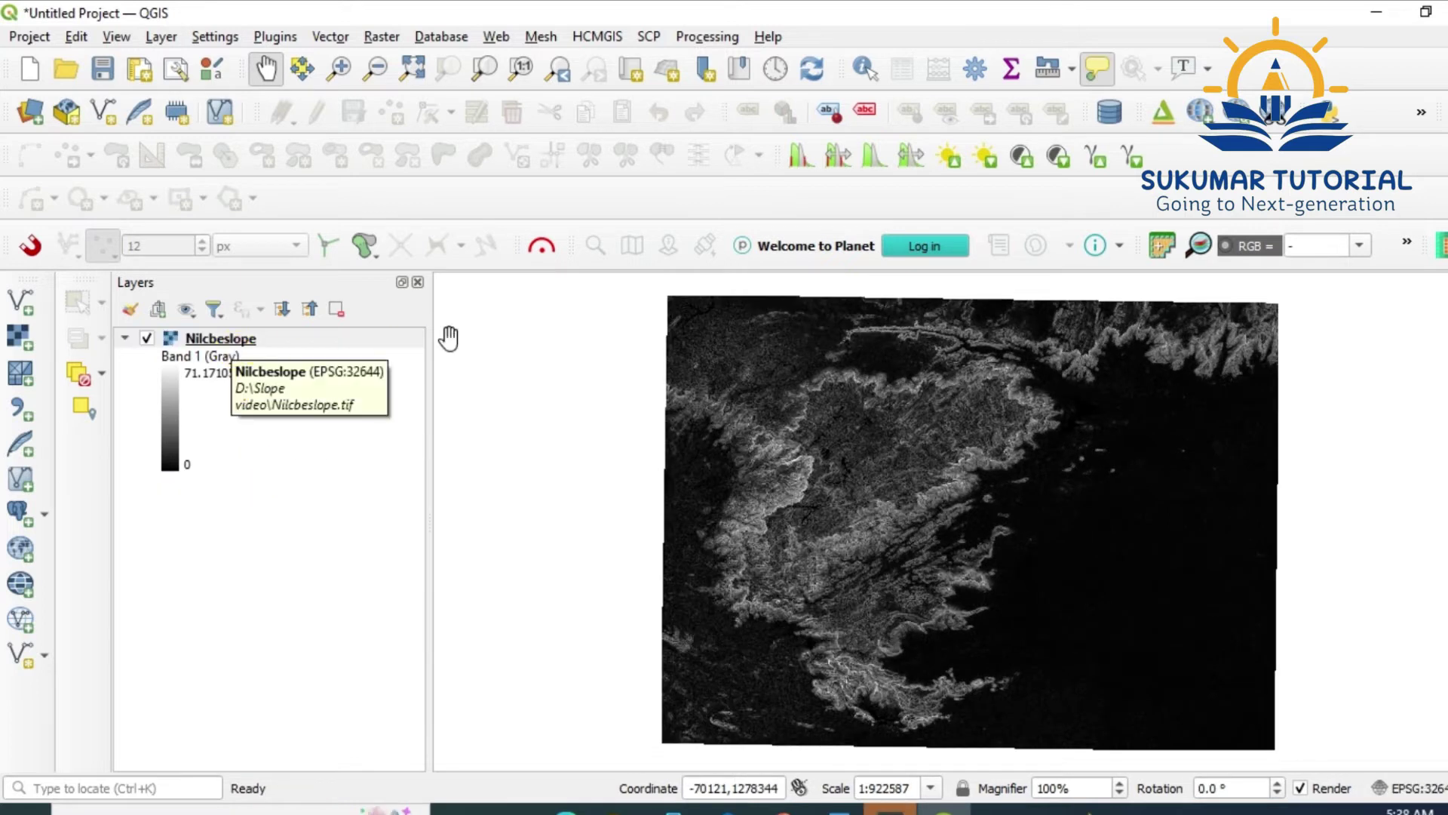
click(707, 38)
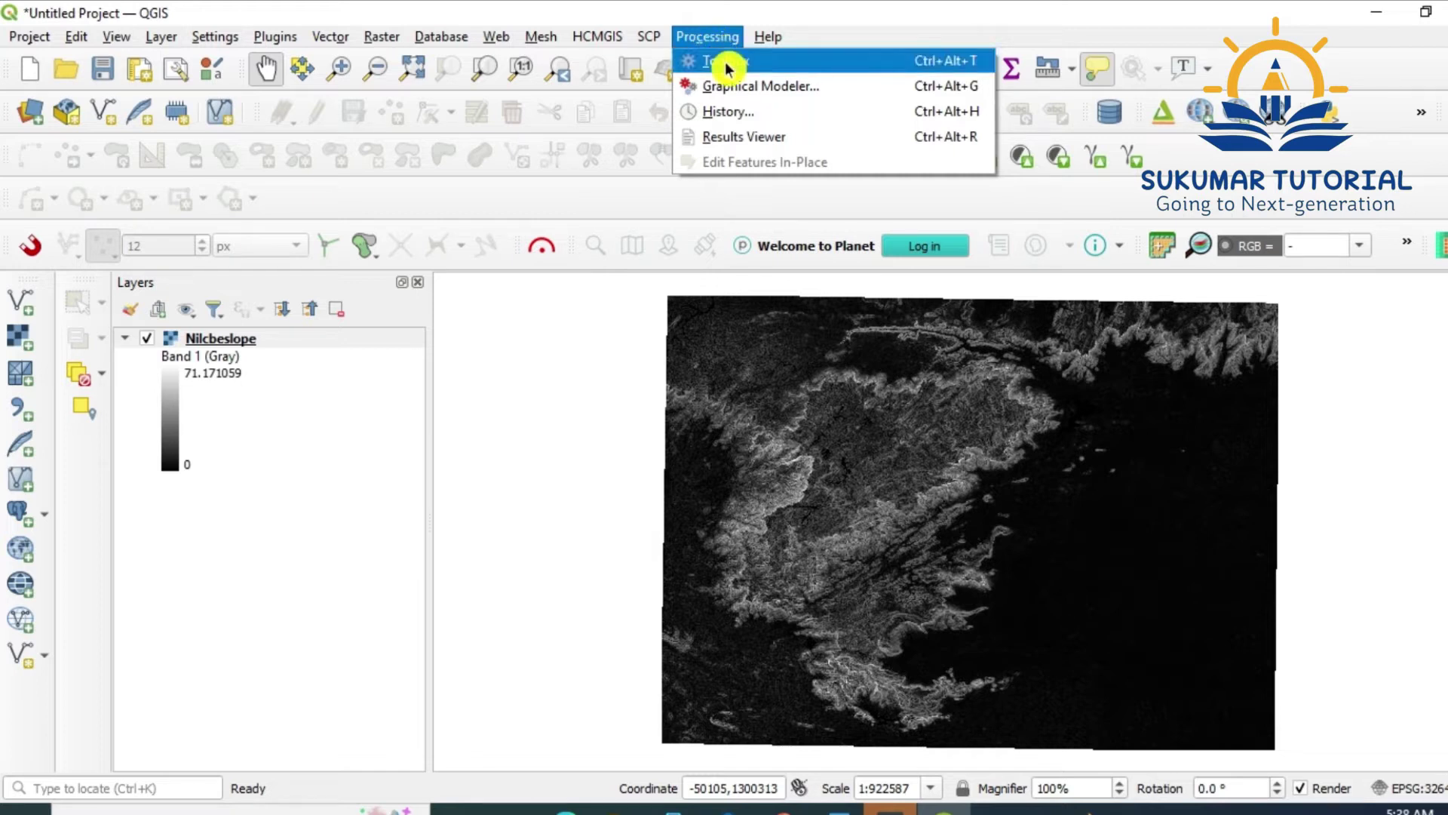
Search the Processing Toolbox for 'reclassify' and open Reclassify by table.
click(725, 62)
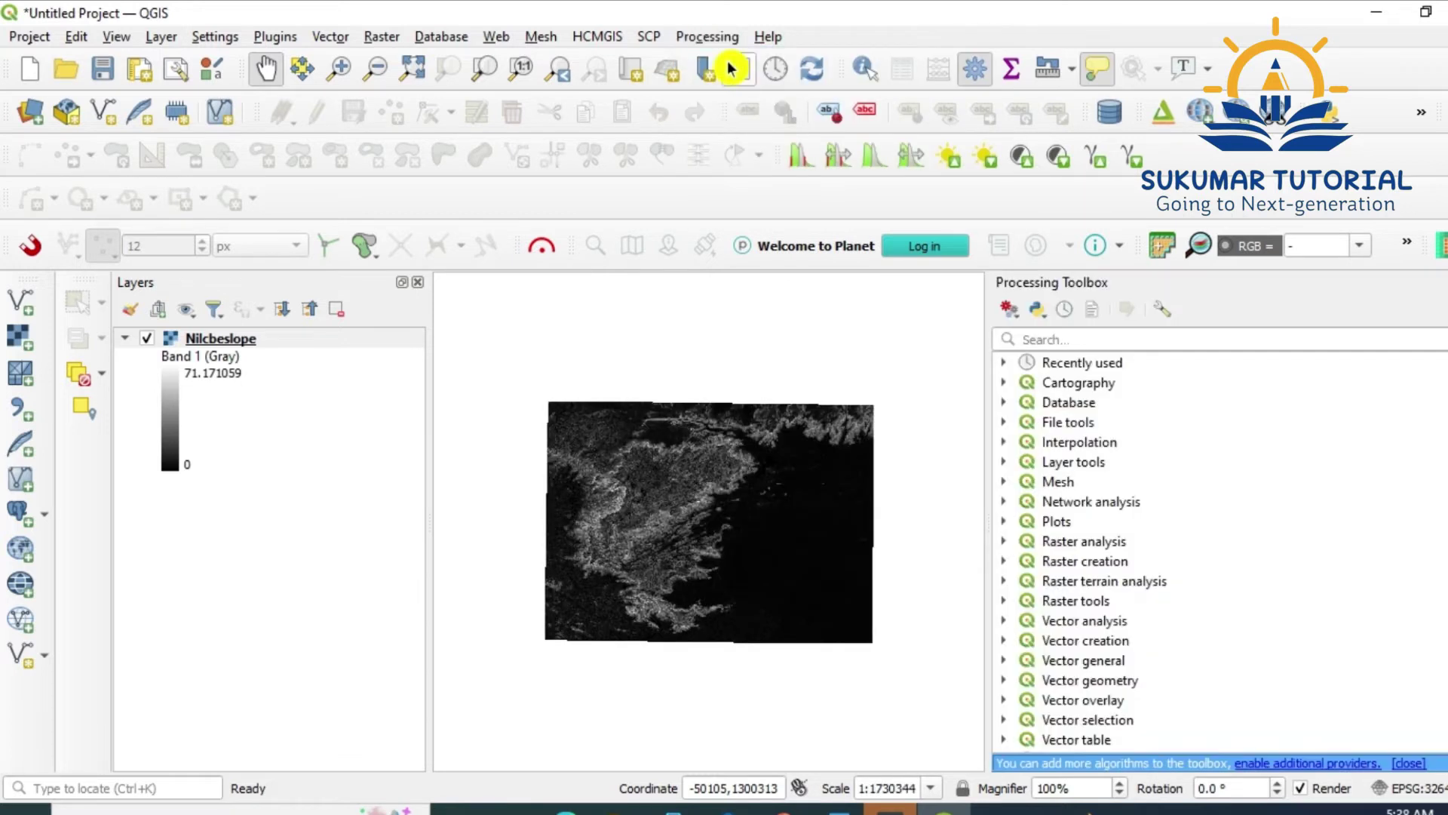
click(1059, 335)
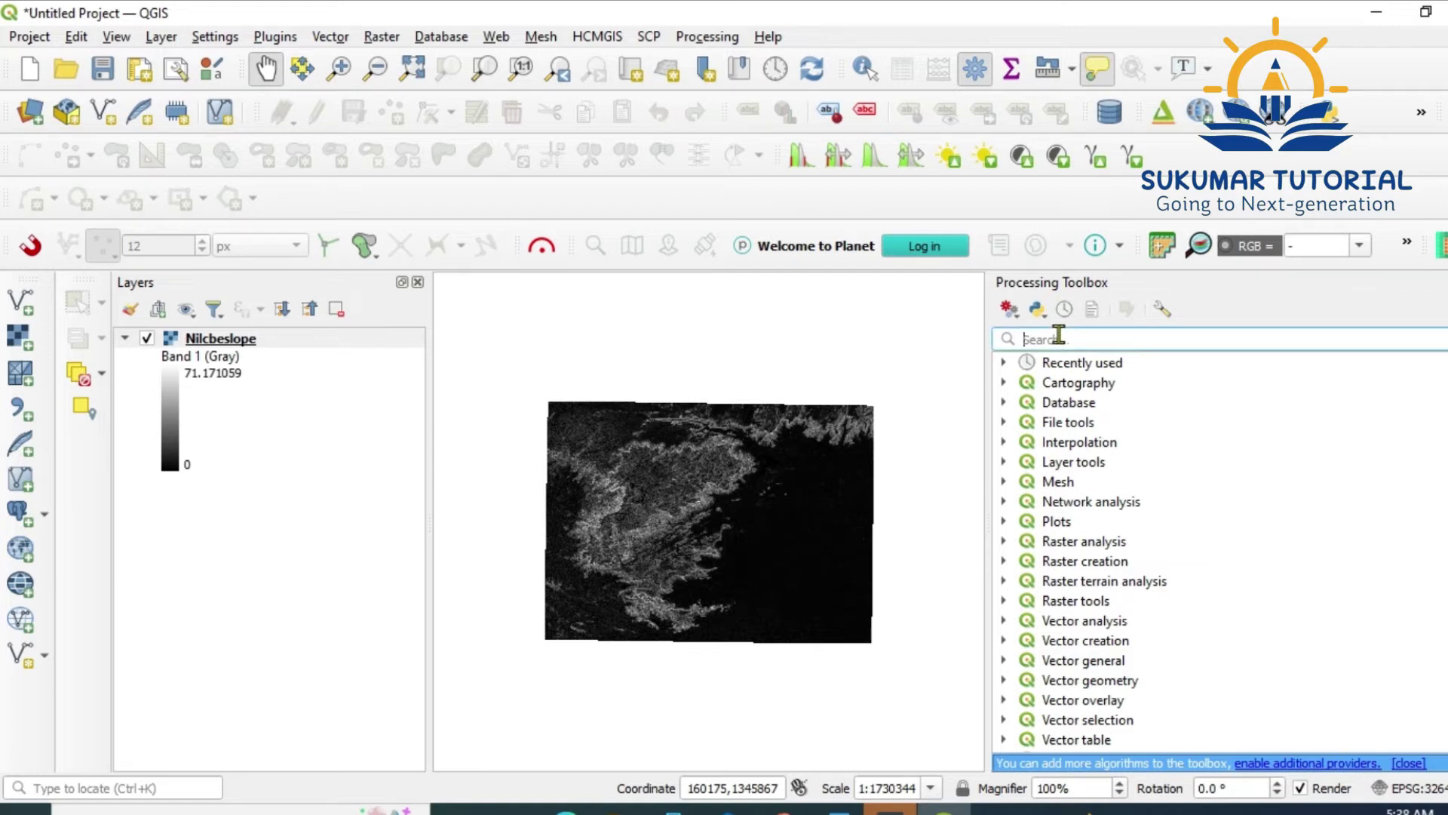
text(recla)
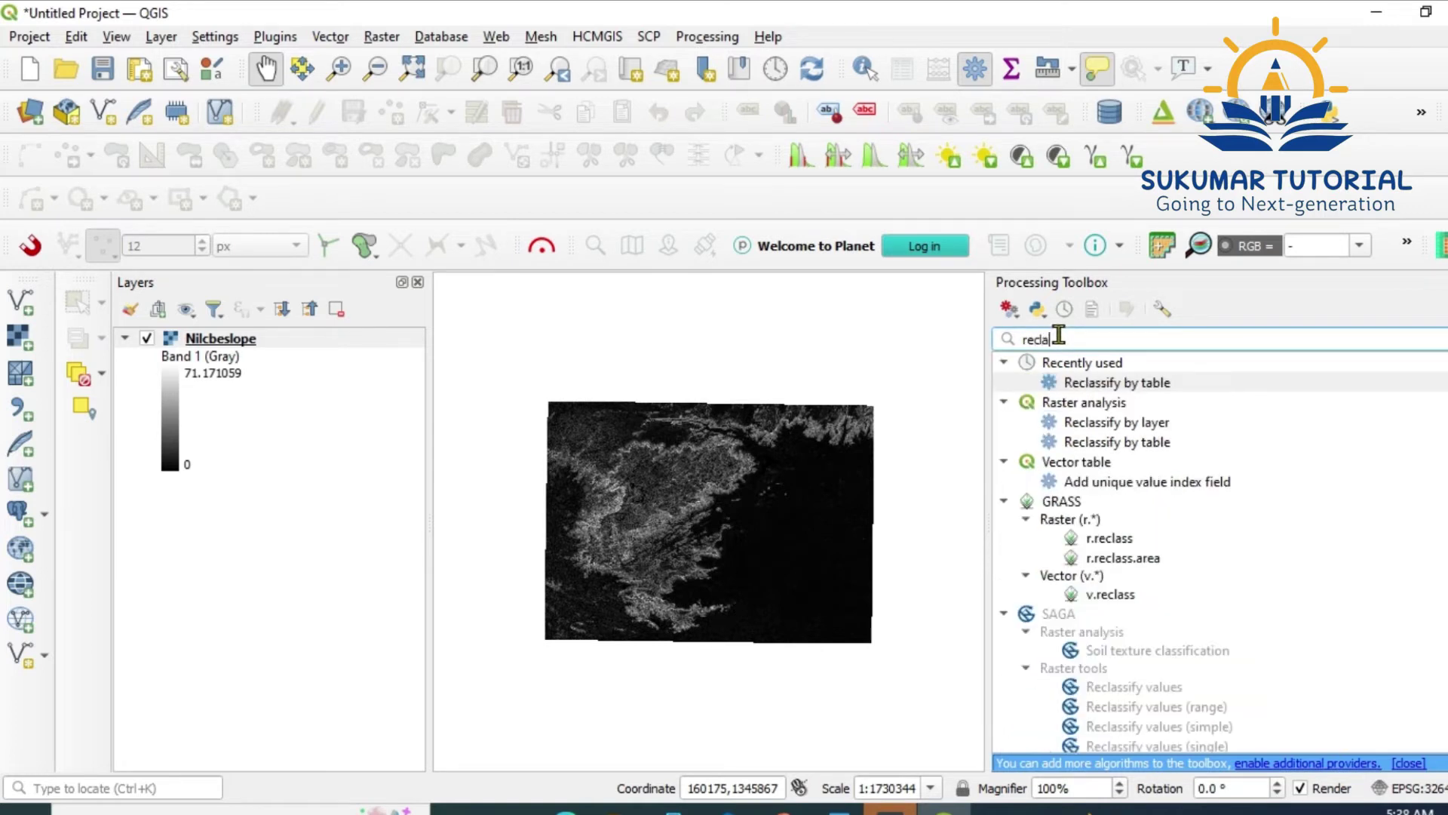
text(ssify)
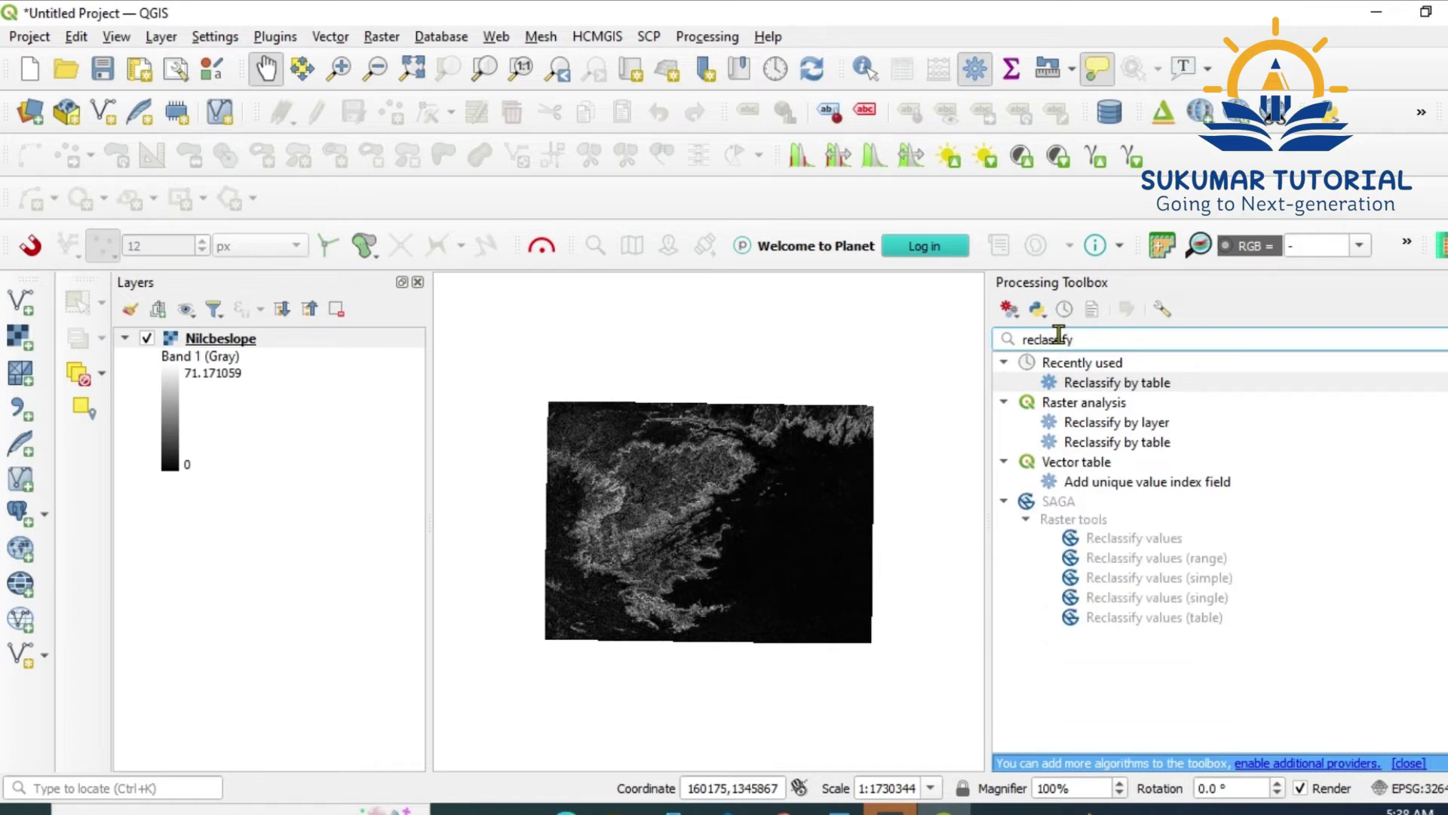
double_click(1132, 449)
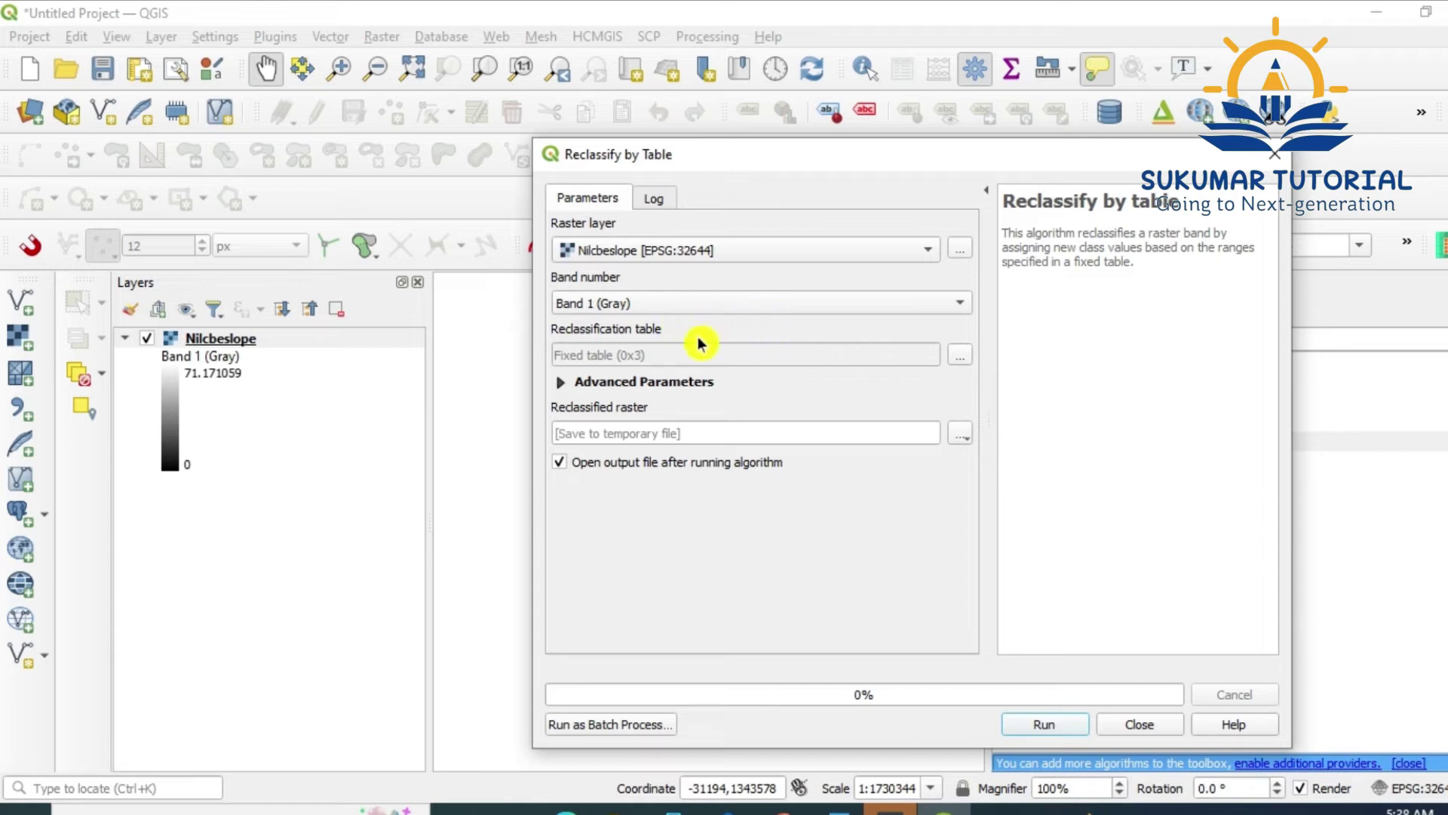
In the reclassification table, add row 1 mapping slope 0–5 to class 1.
click(960, 355)
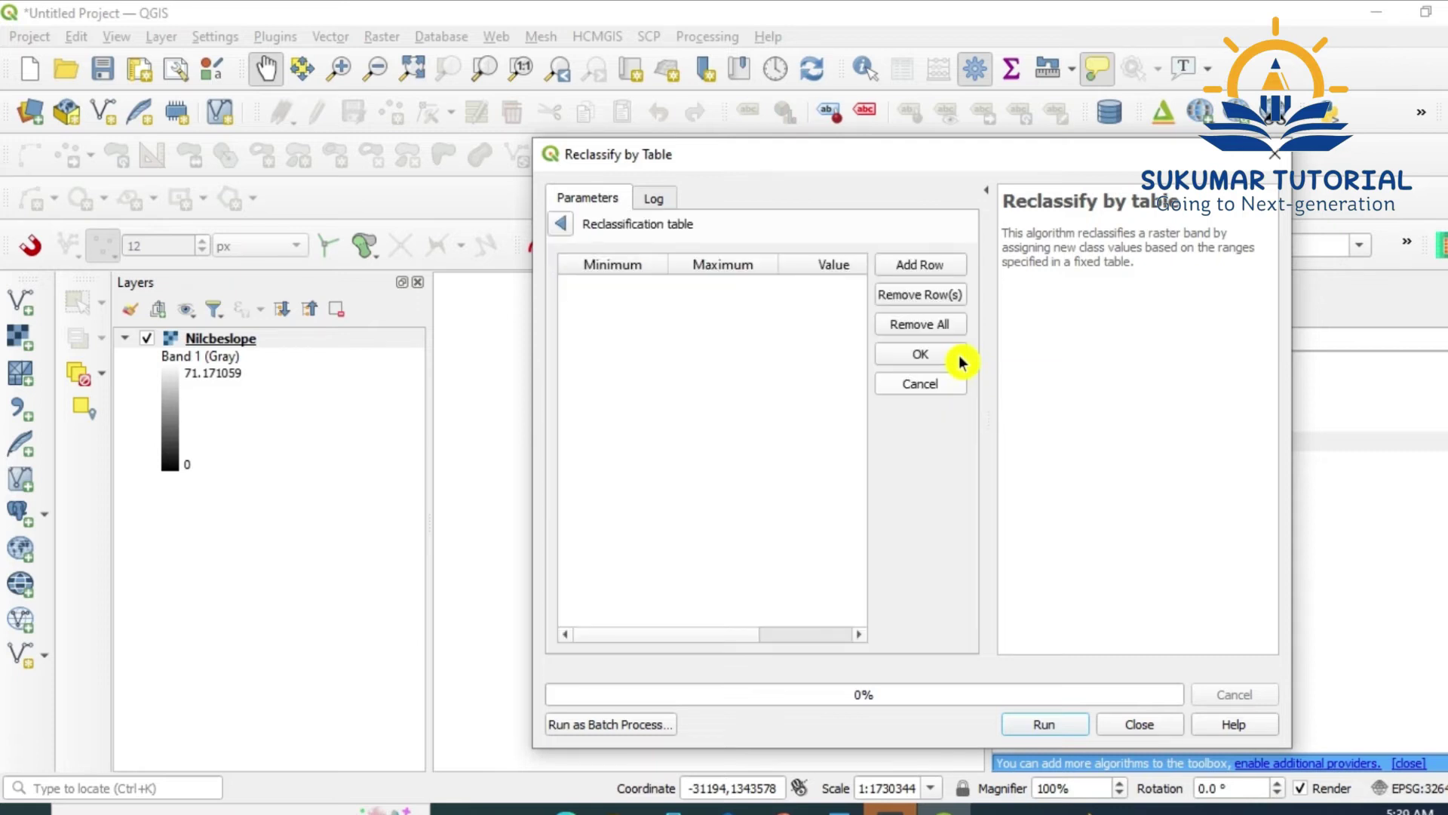
click(919, 266)
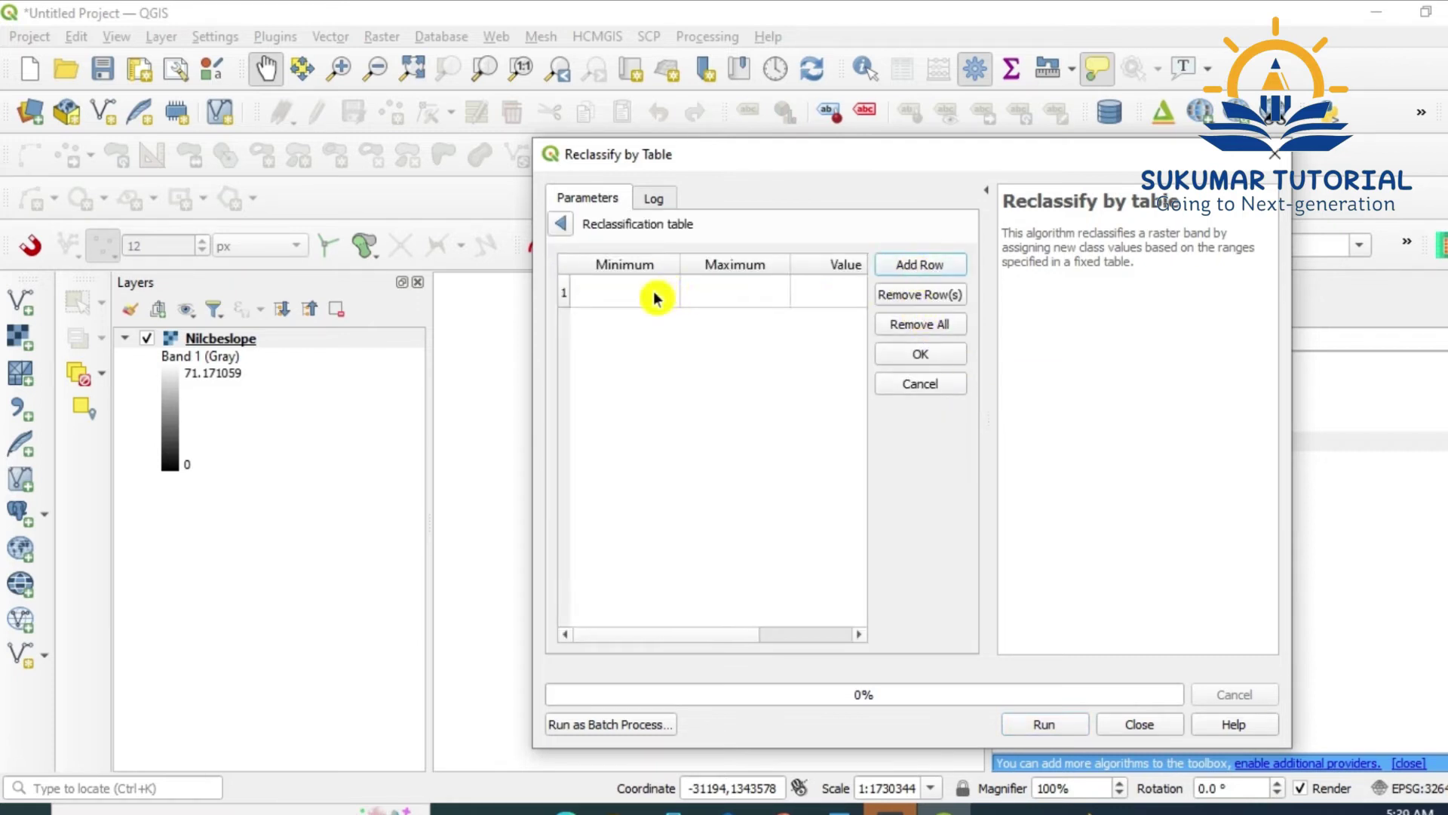
click(656, 299)
text(0)
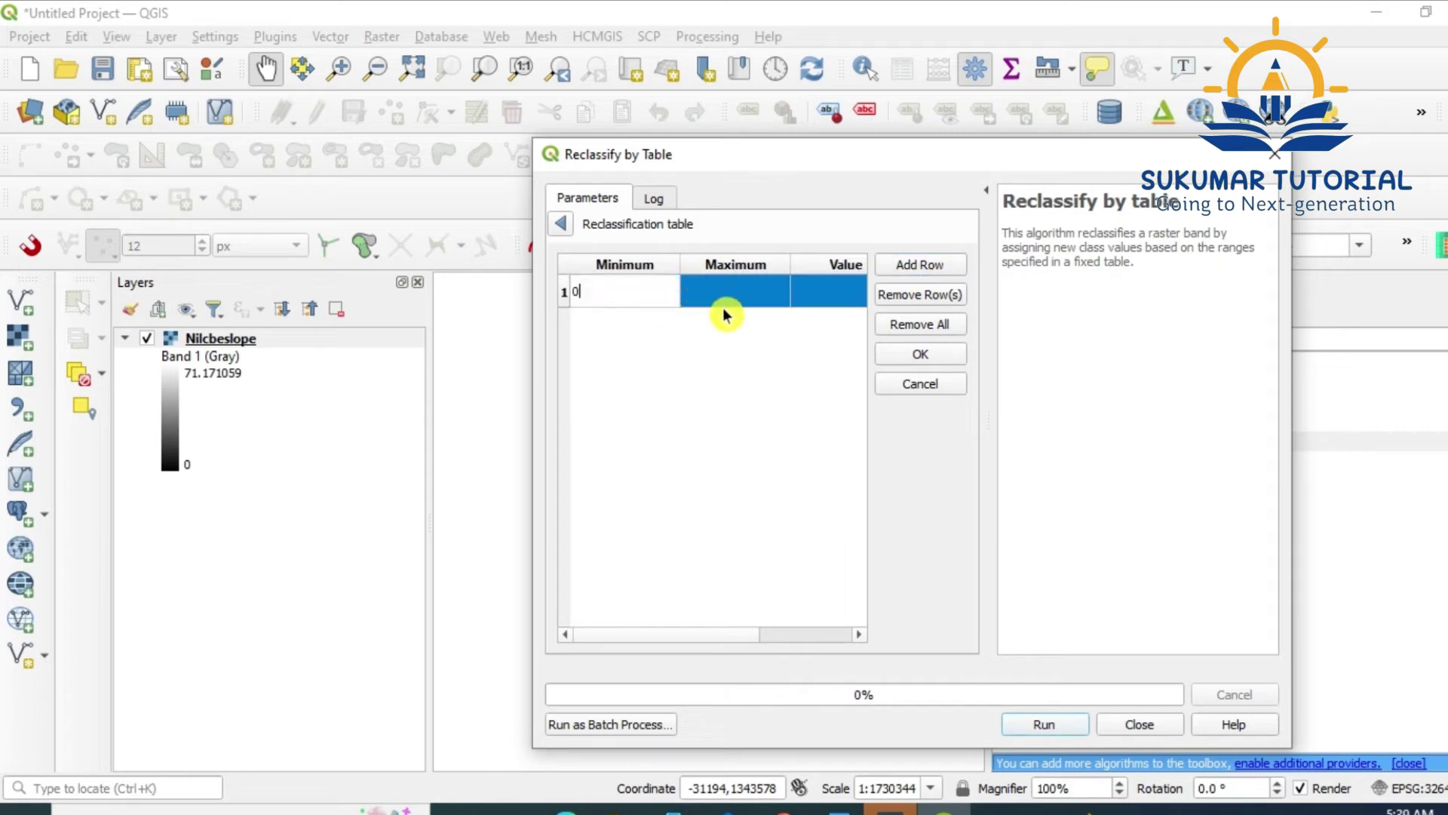
click(738, 307)
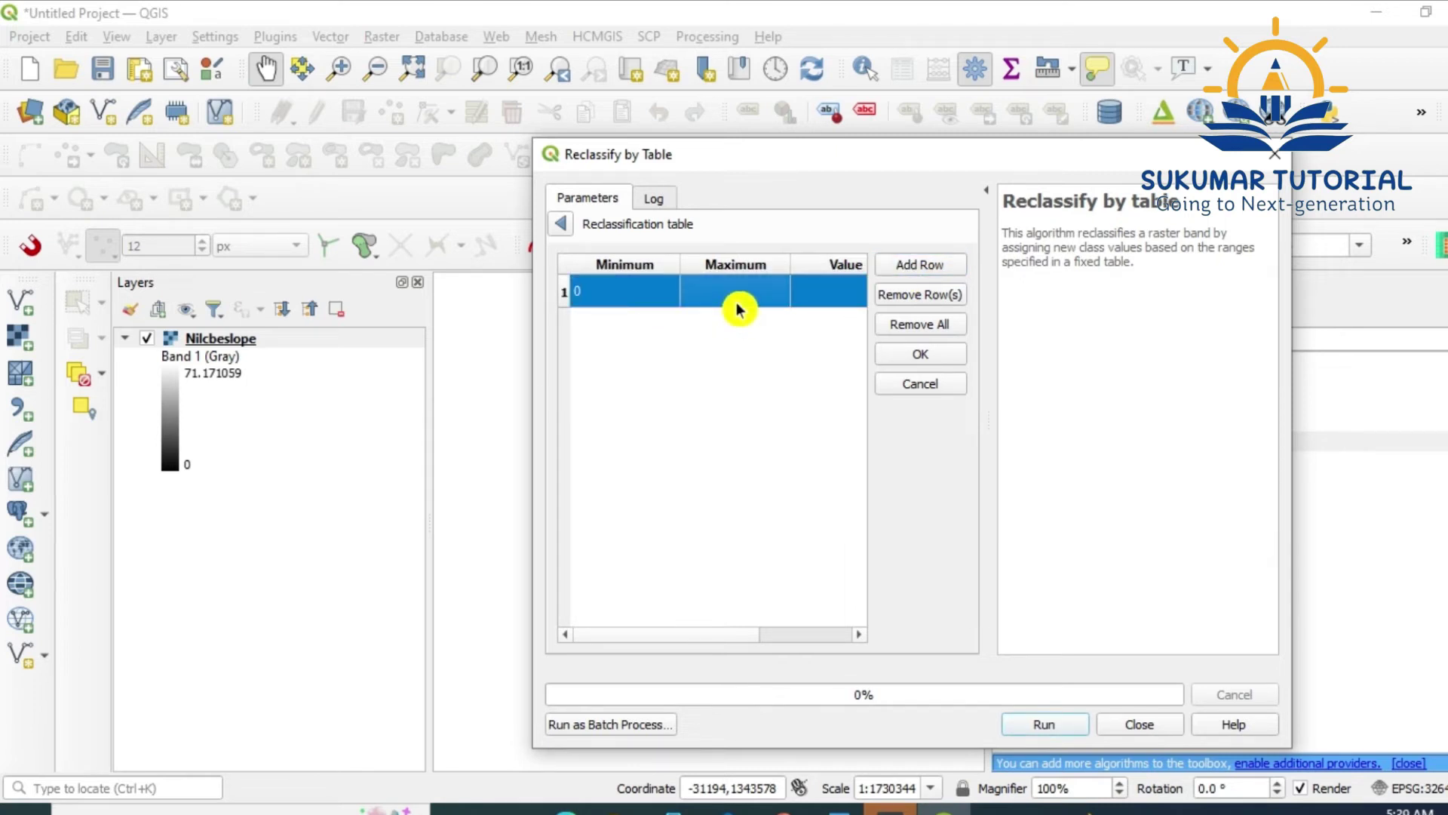
text(5)
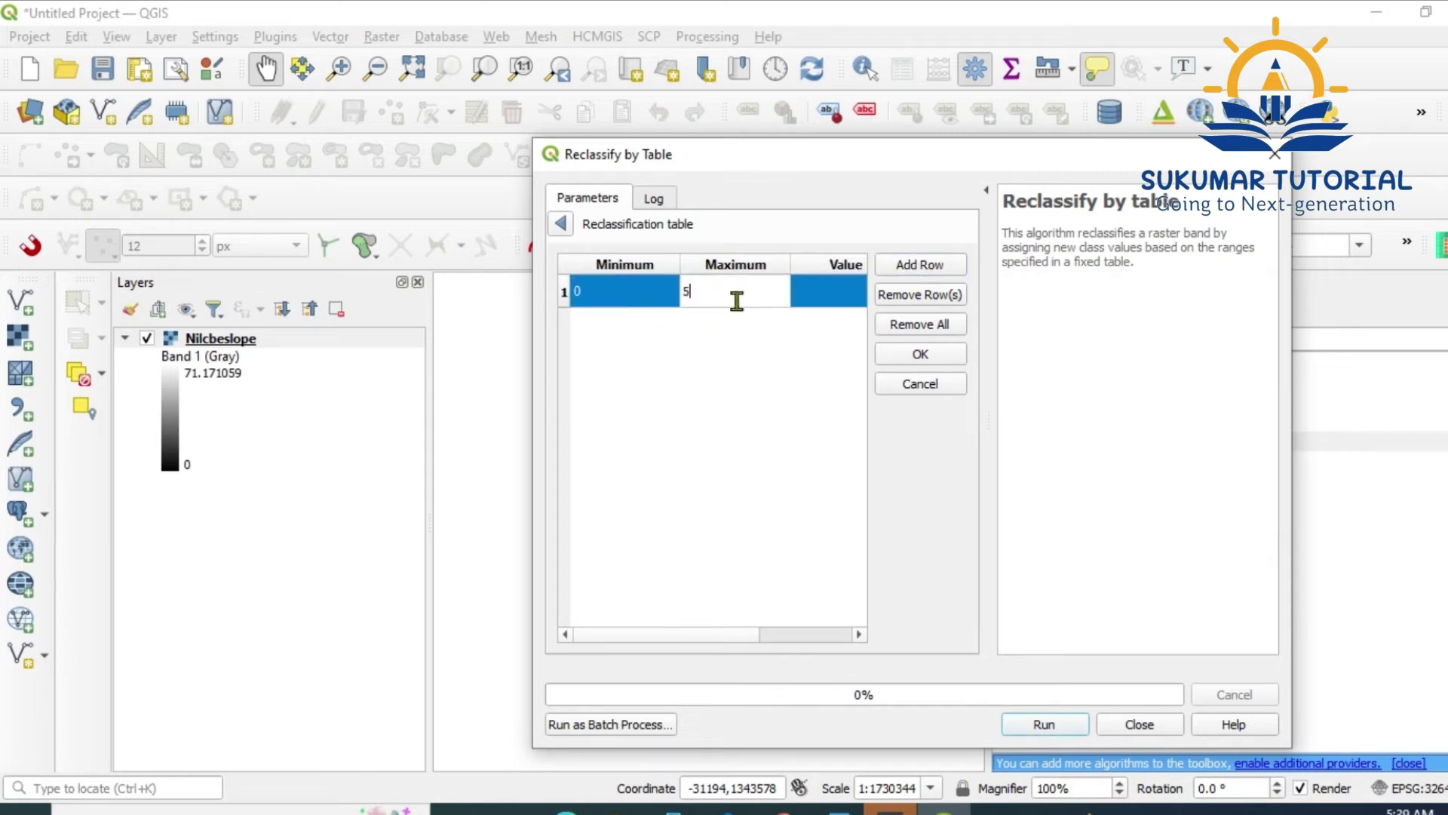
click(836, 302)
text(1)
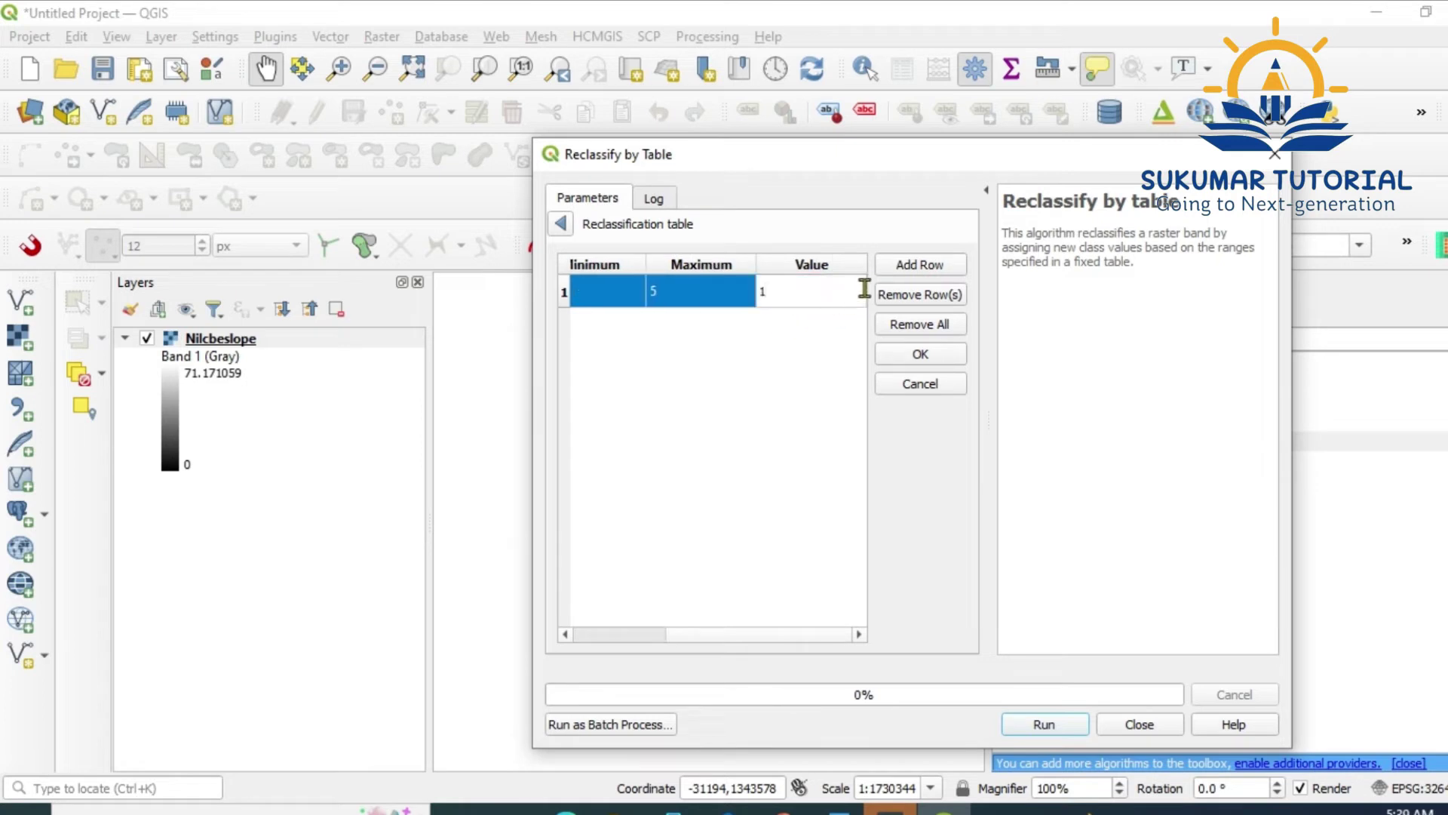
Add row 2 with maximum 10 mapped to class 2.
click(913, 265)
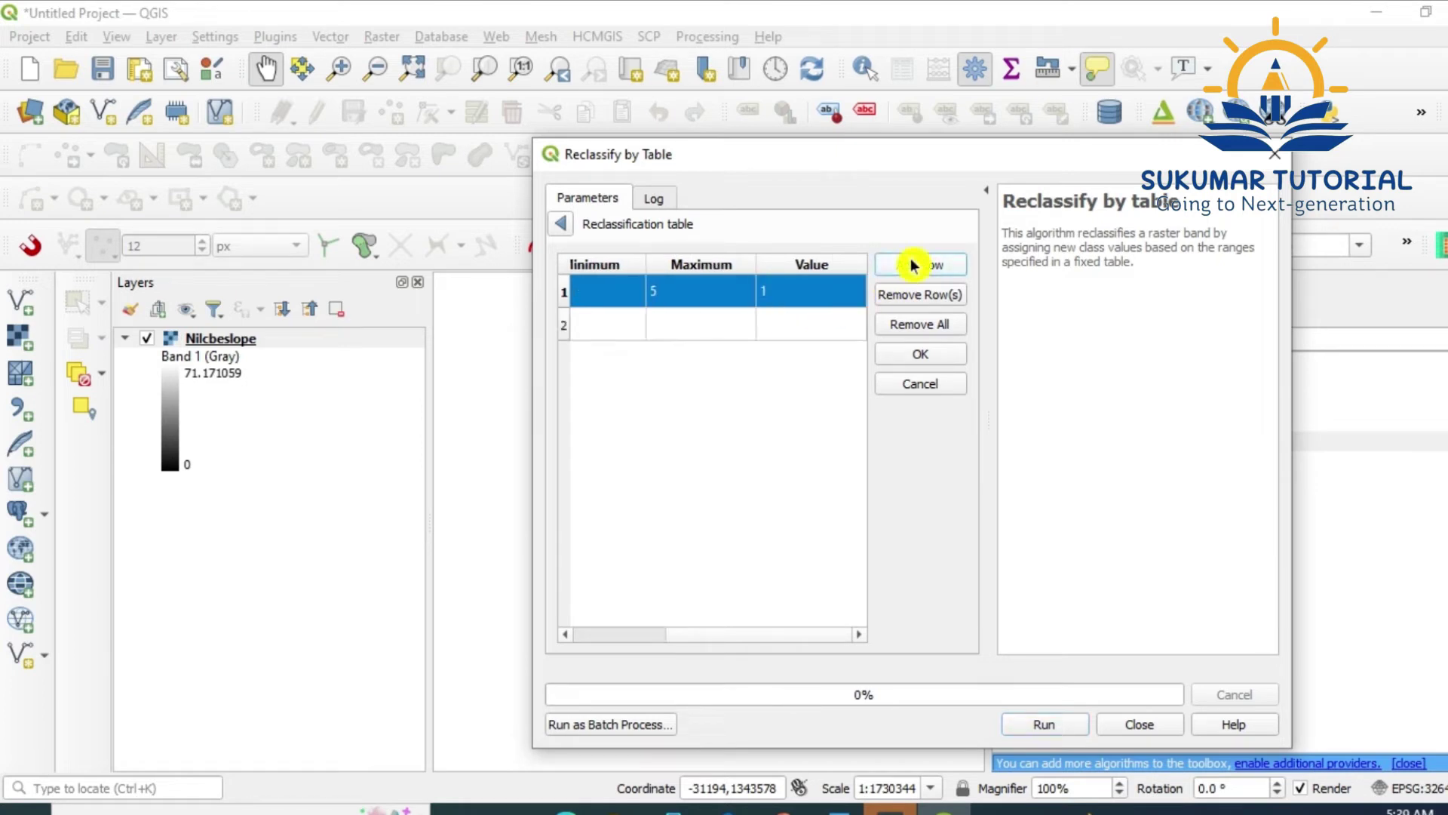
click(681, 325)
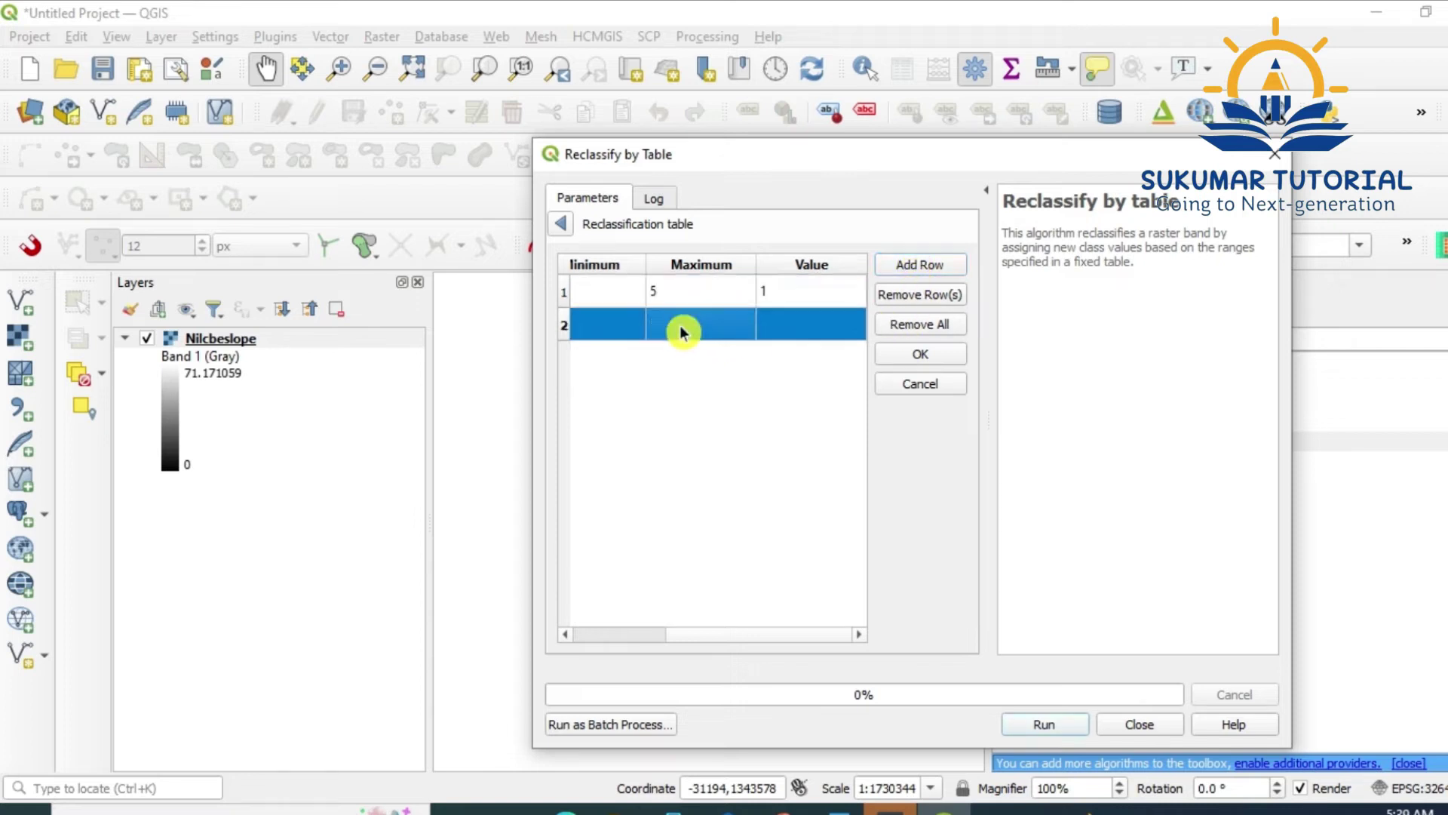
text(10)
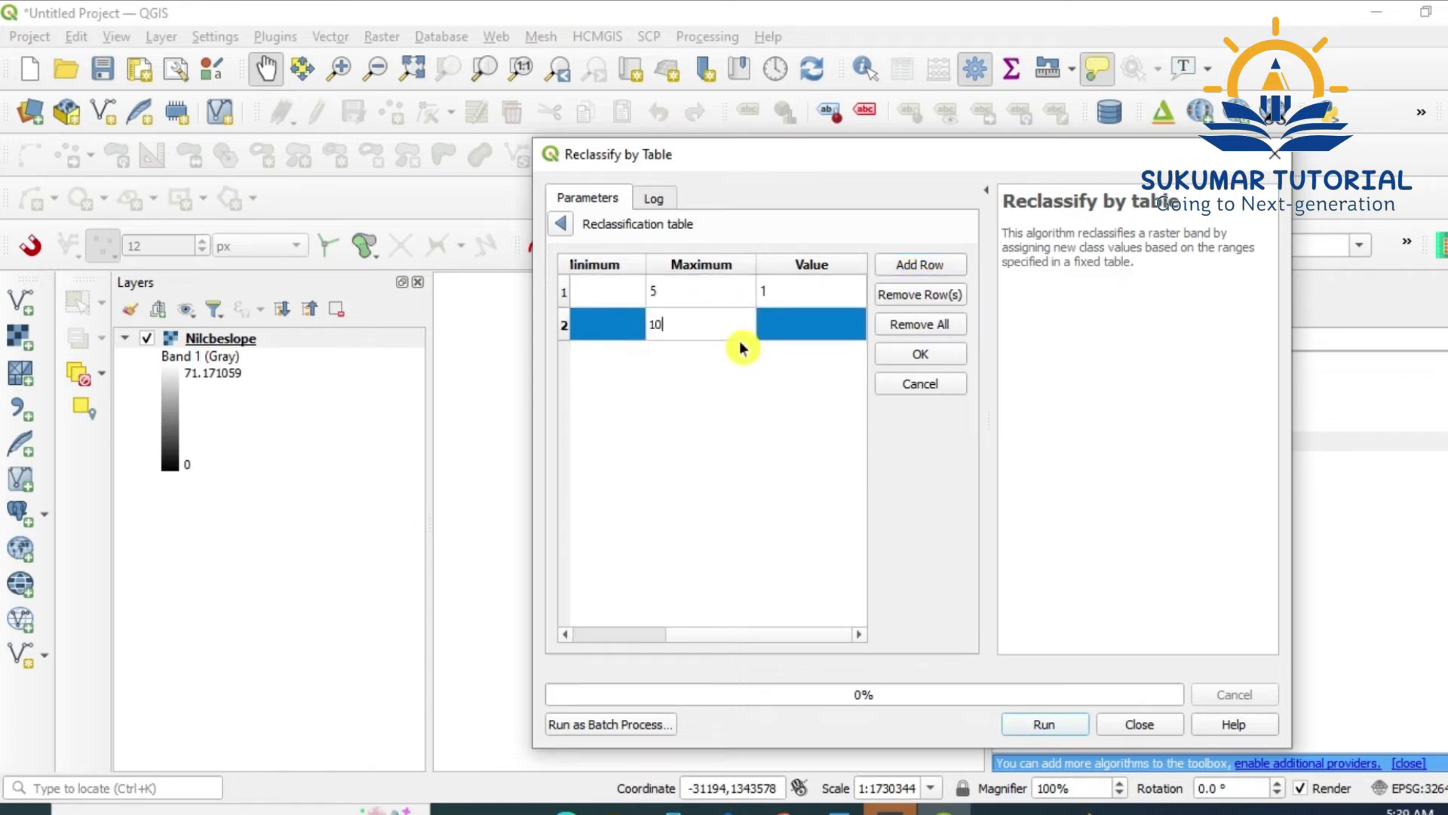
click(792, 332)
text(2)
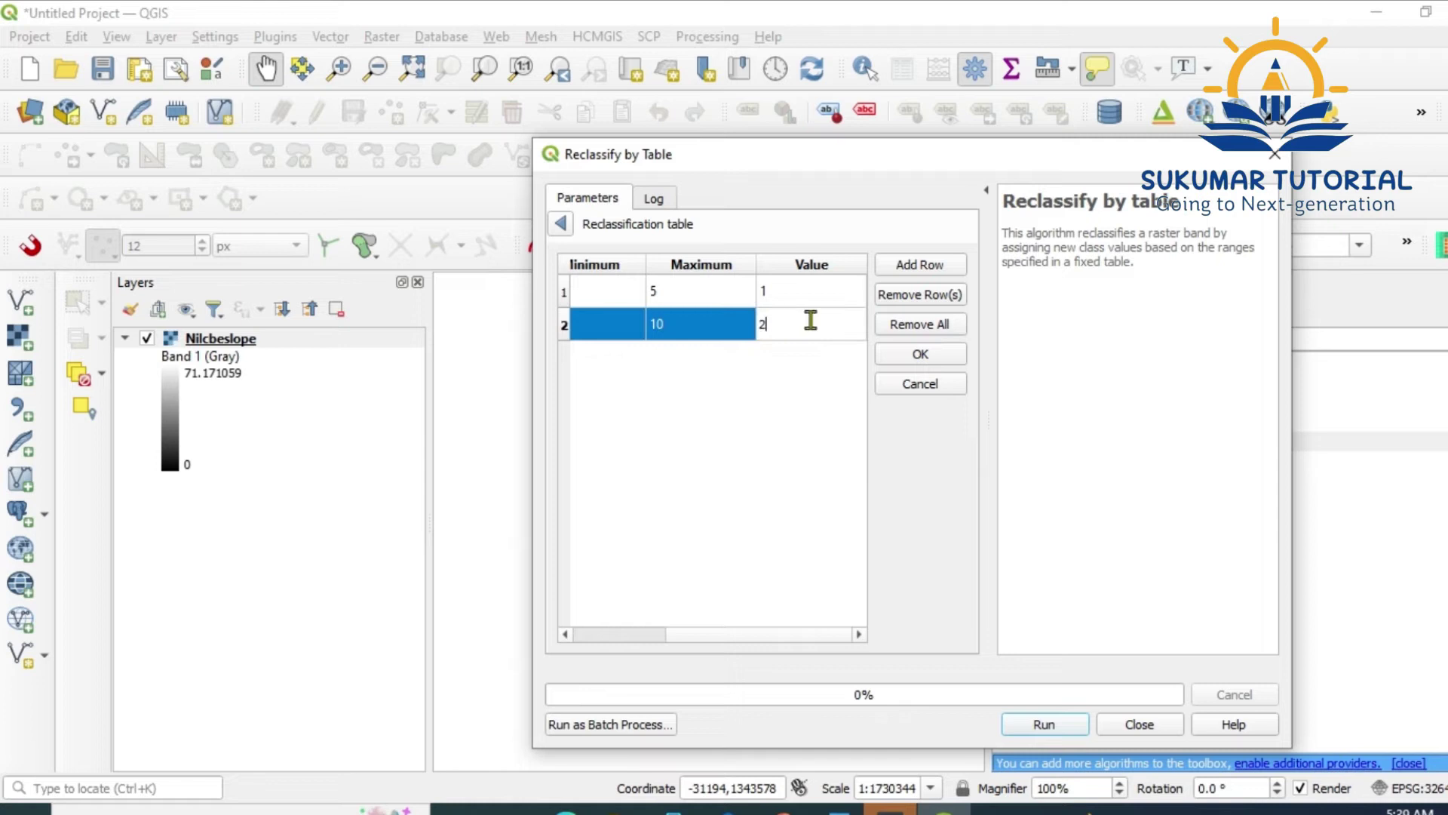
Add row 3 mapping slope 10–15 to class 3.
click(911, 267)
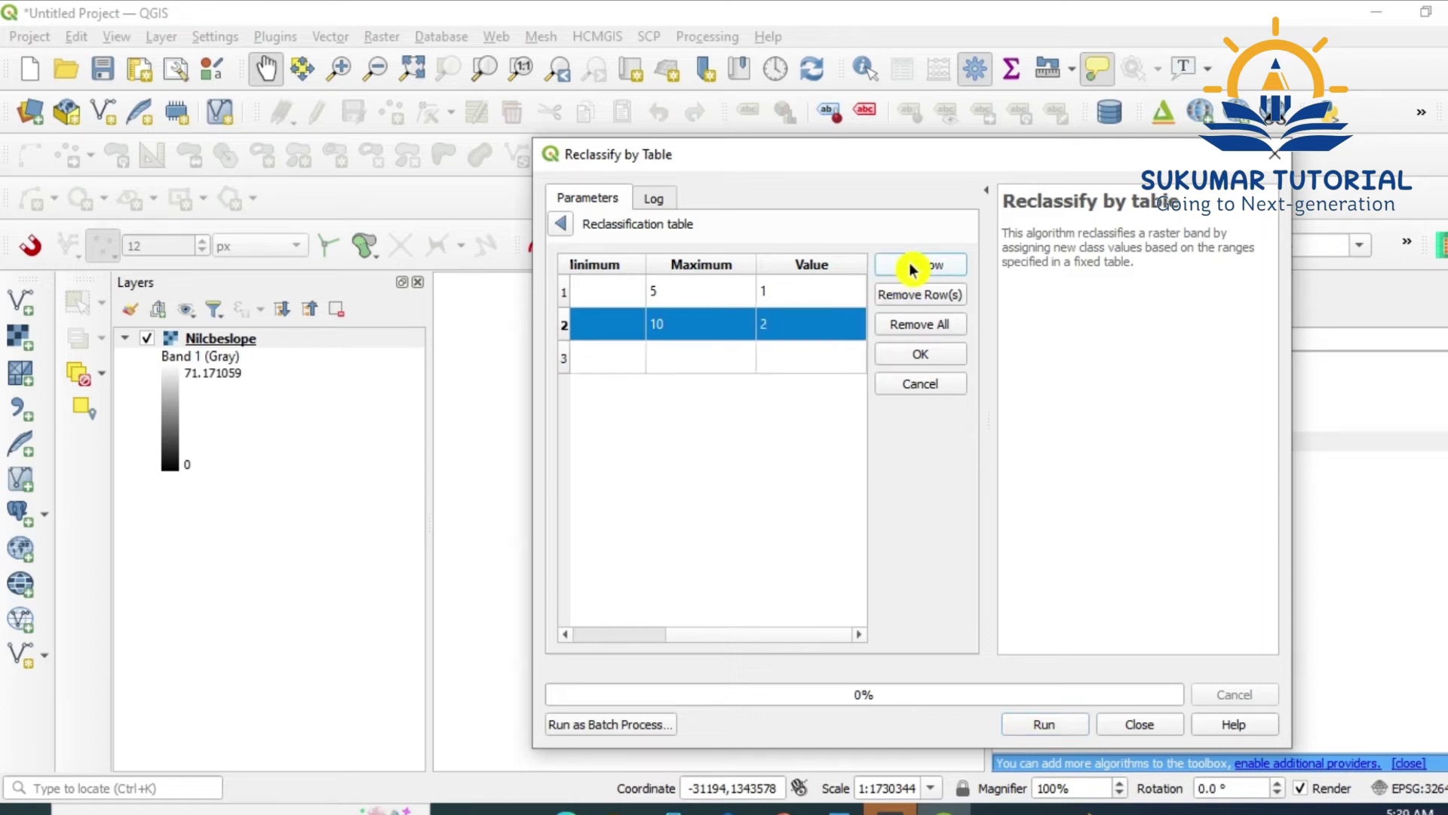
click(599, 356)
double_click(599, 356)
text(10)
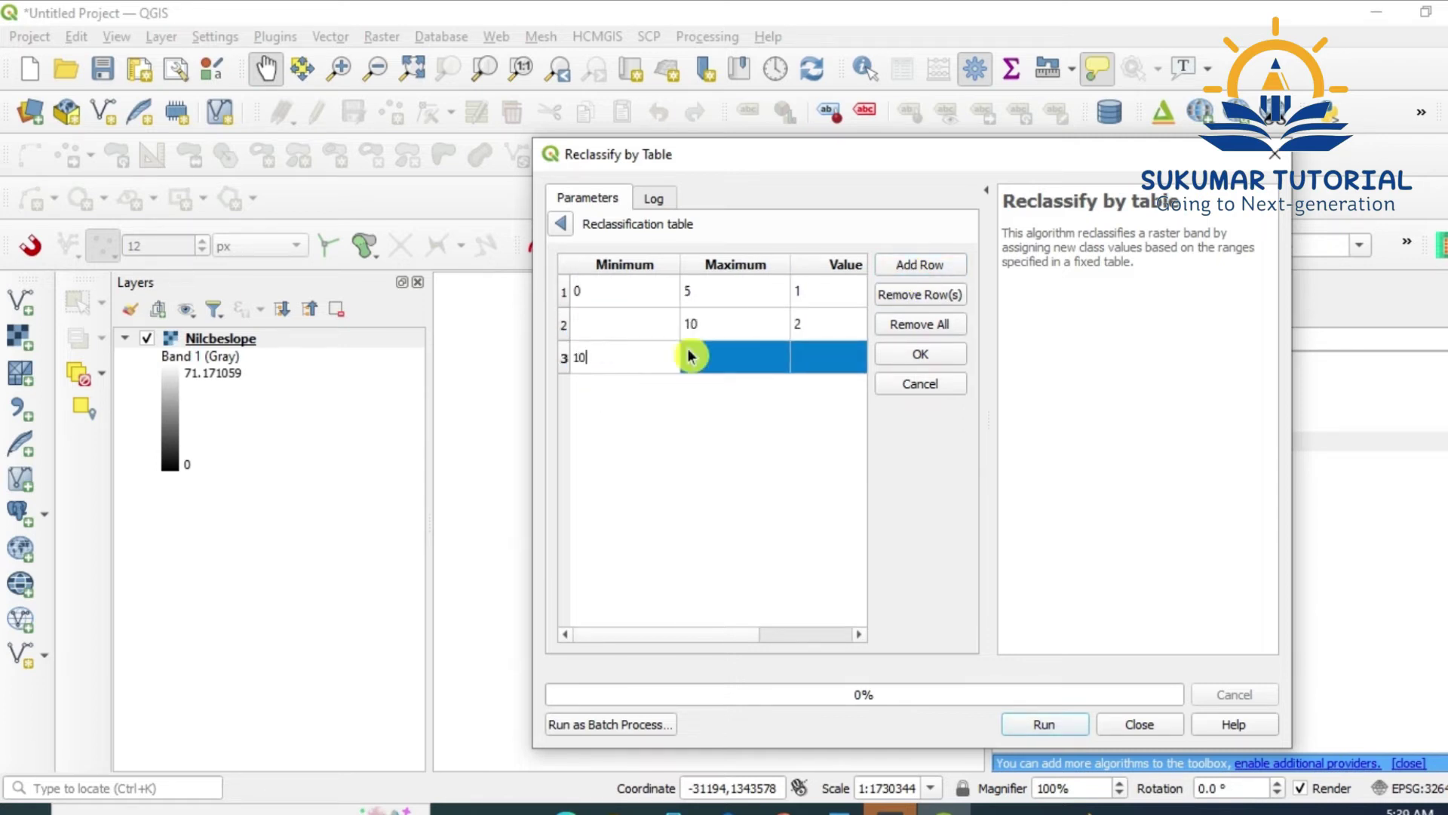
click(703, 357)
double_click(703, 356)
text(1)
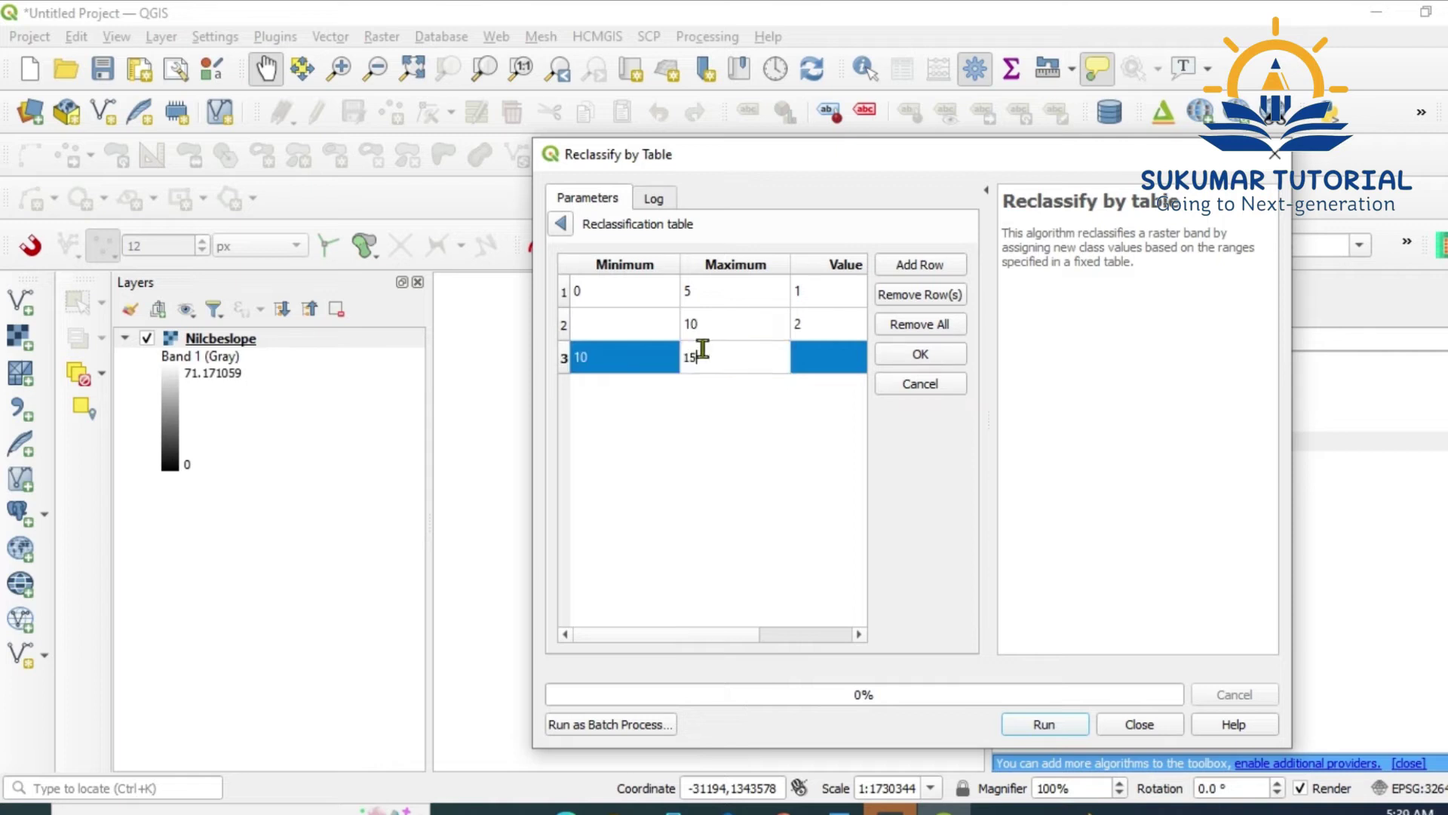
text(5)
click(818, 362)
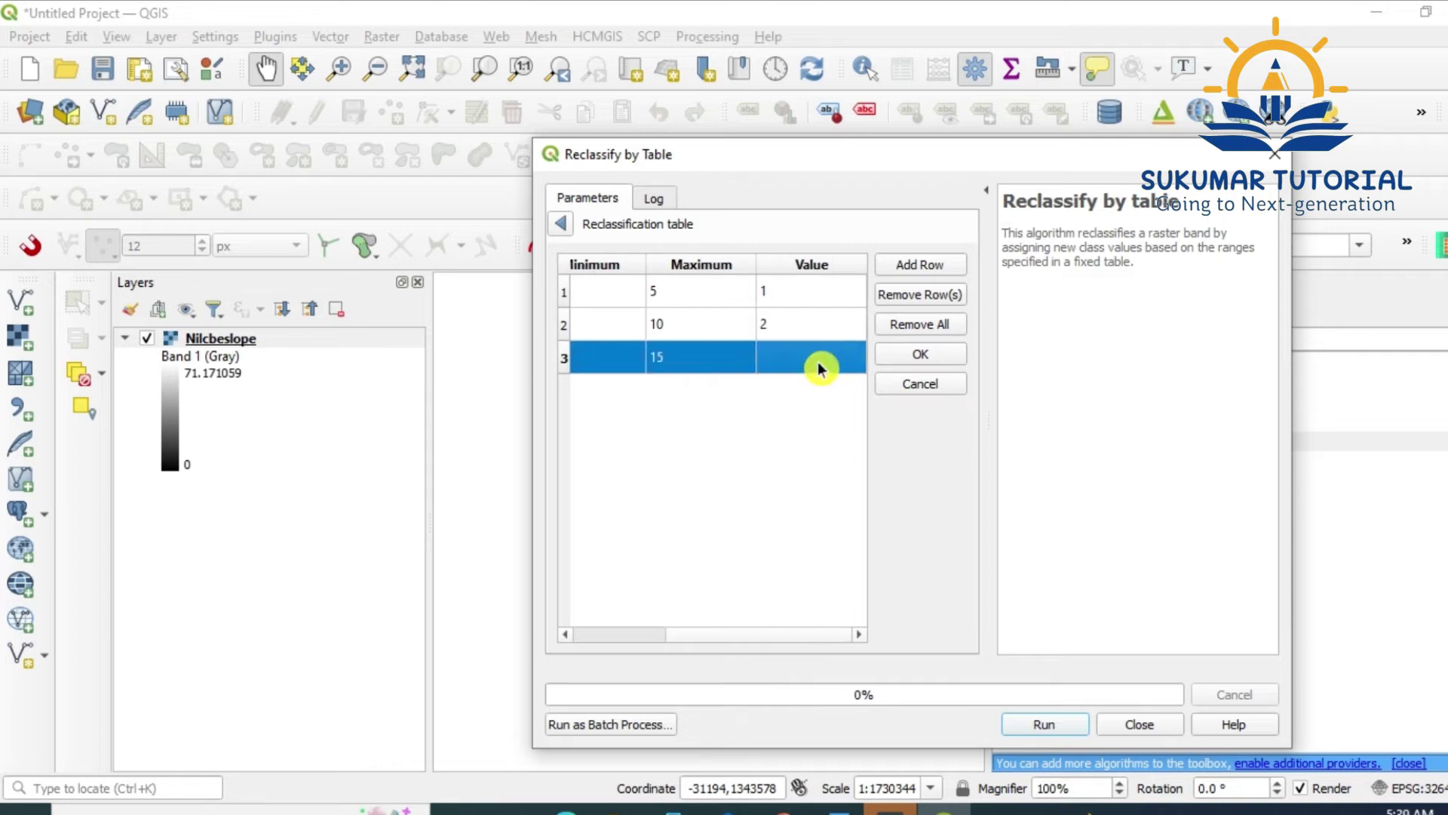
double_click(818, 362)
text(3)
Add row 4 mapping slope 15–20 to class 4.
click(909, 268)
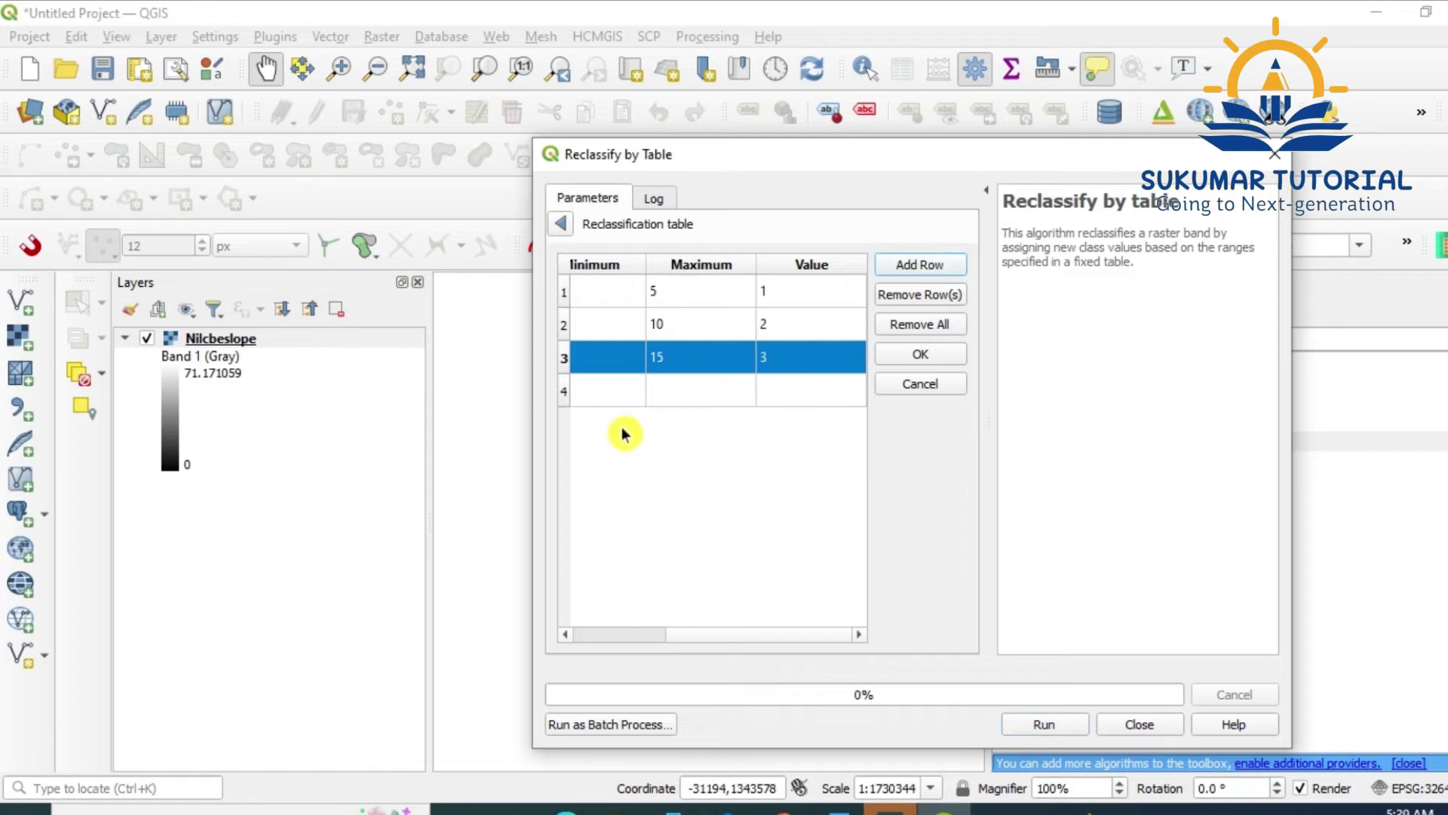
click(591, 391)
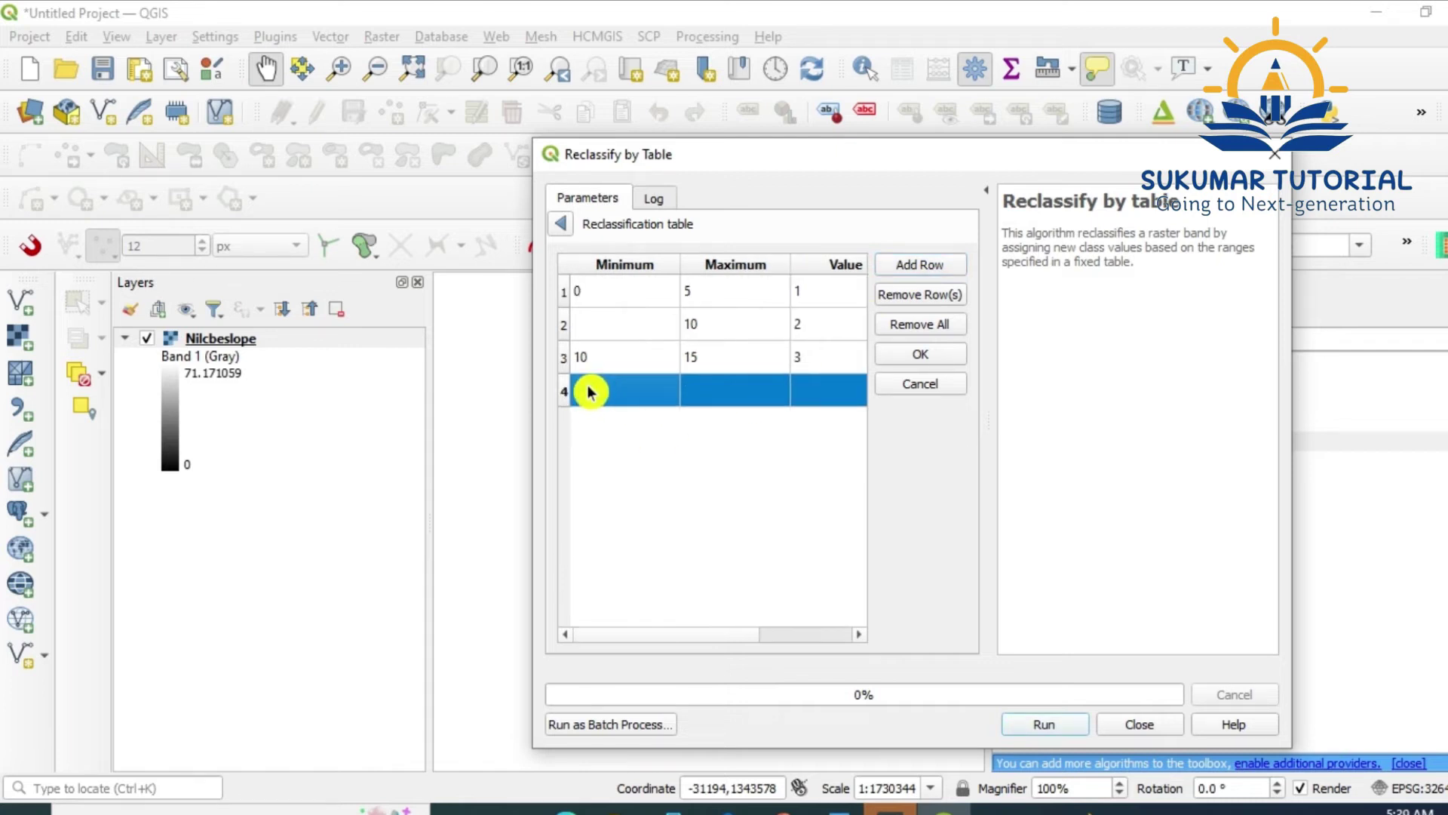
double_click(590, 391)
text(15)
click(710, 399)
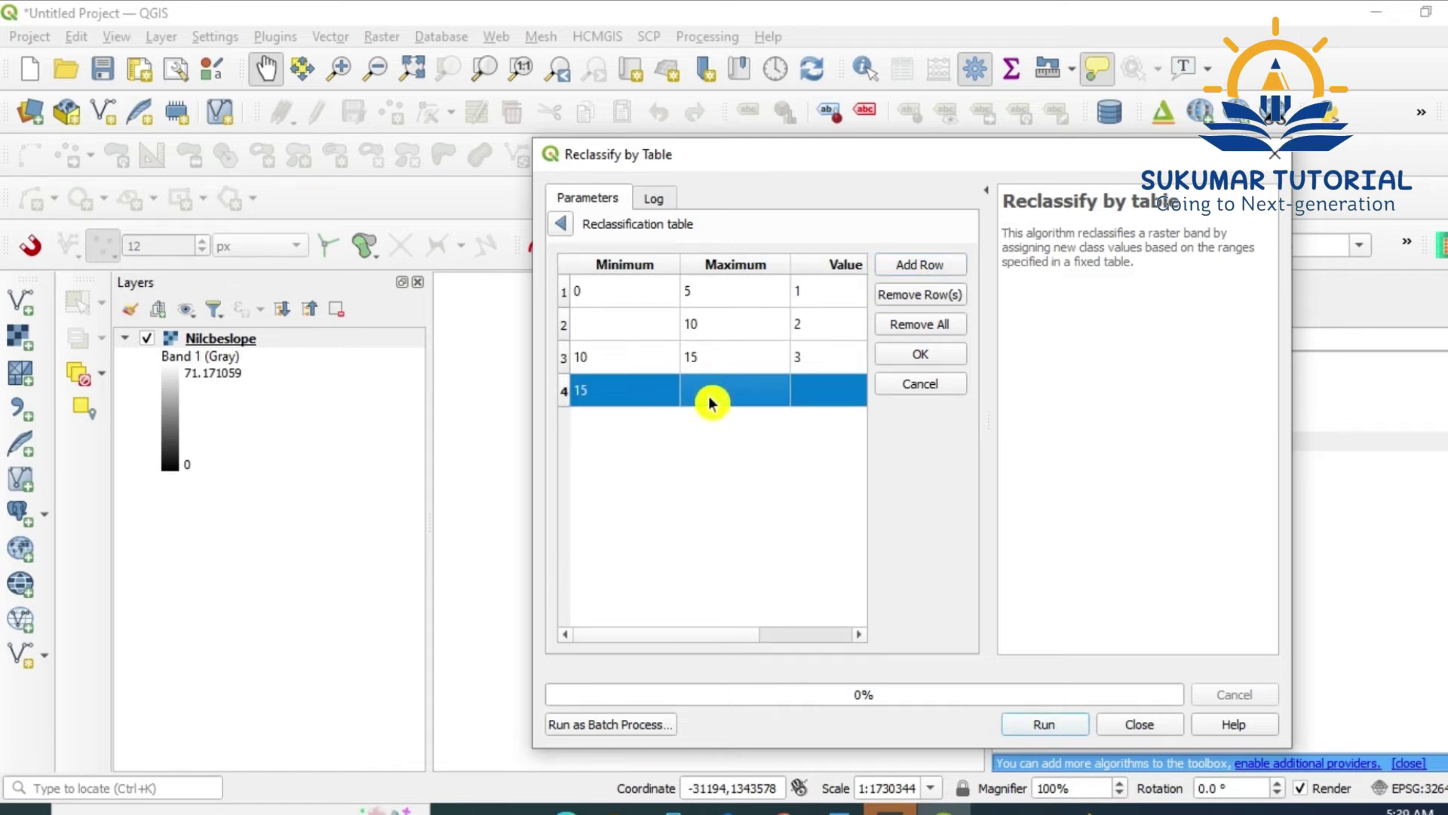
double_click(710, 402)
text(20)
click(811, 407)
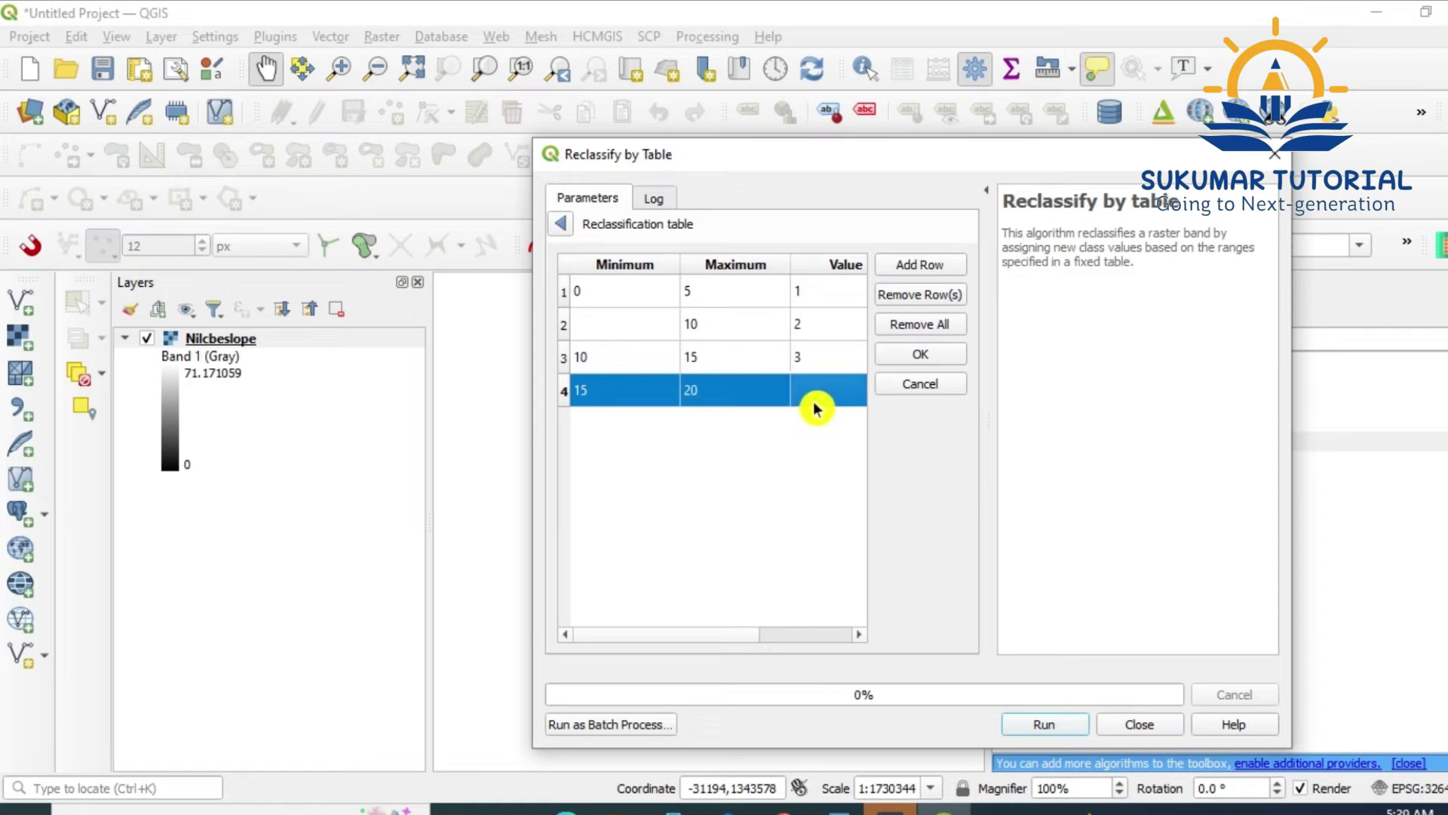
double_click(813, 400)
text(4)
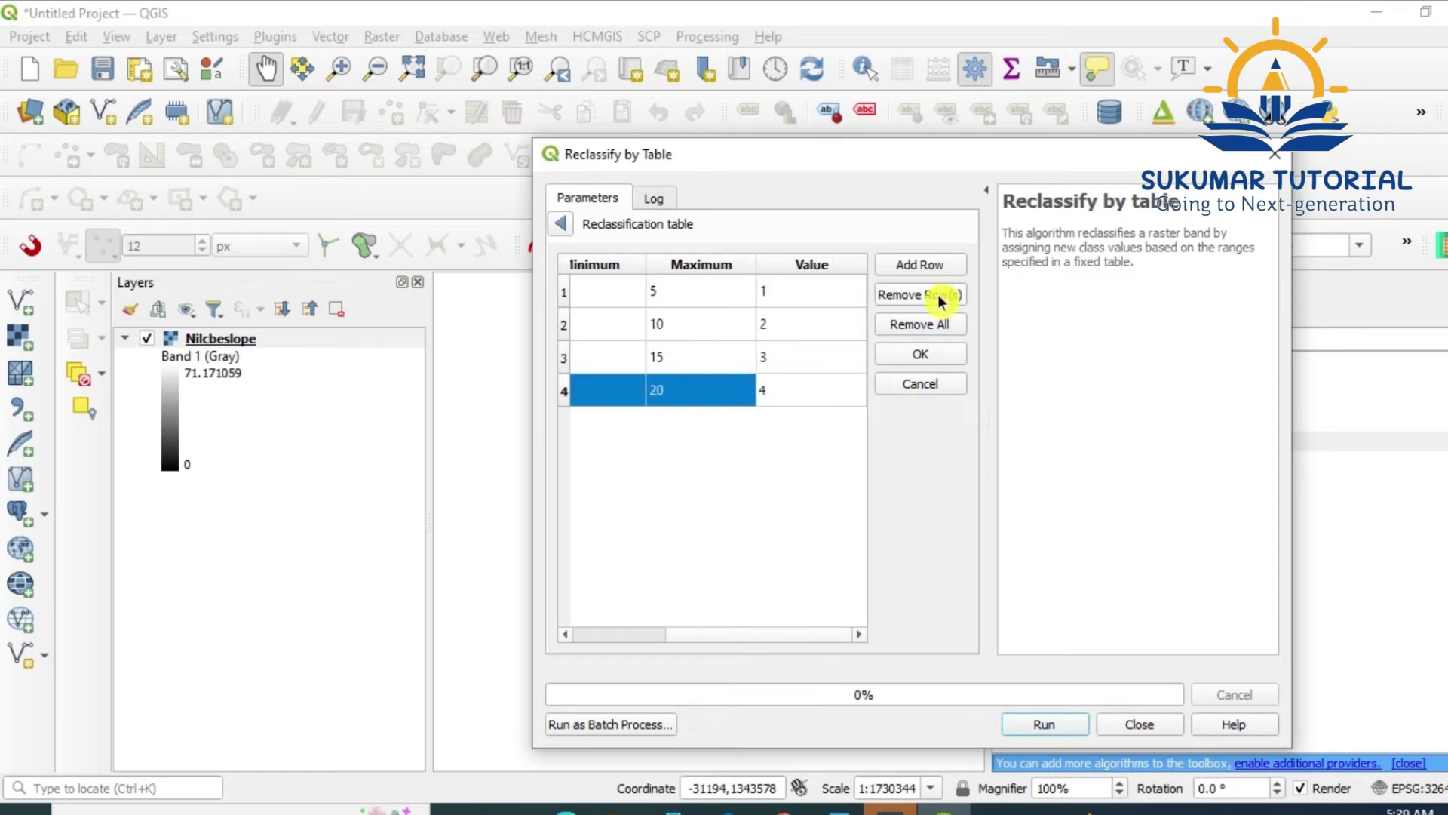
Add row 5 mapping slope 20–71.2 to class 5, accept the table and run.
click(931, 268)
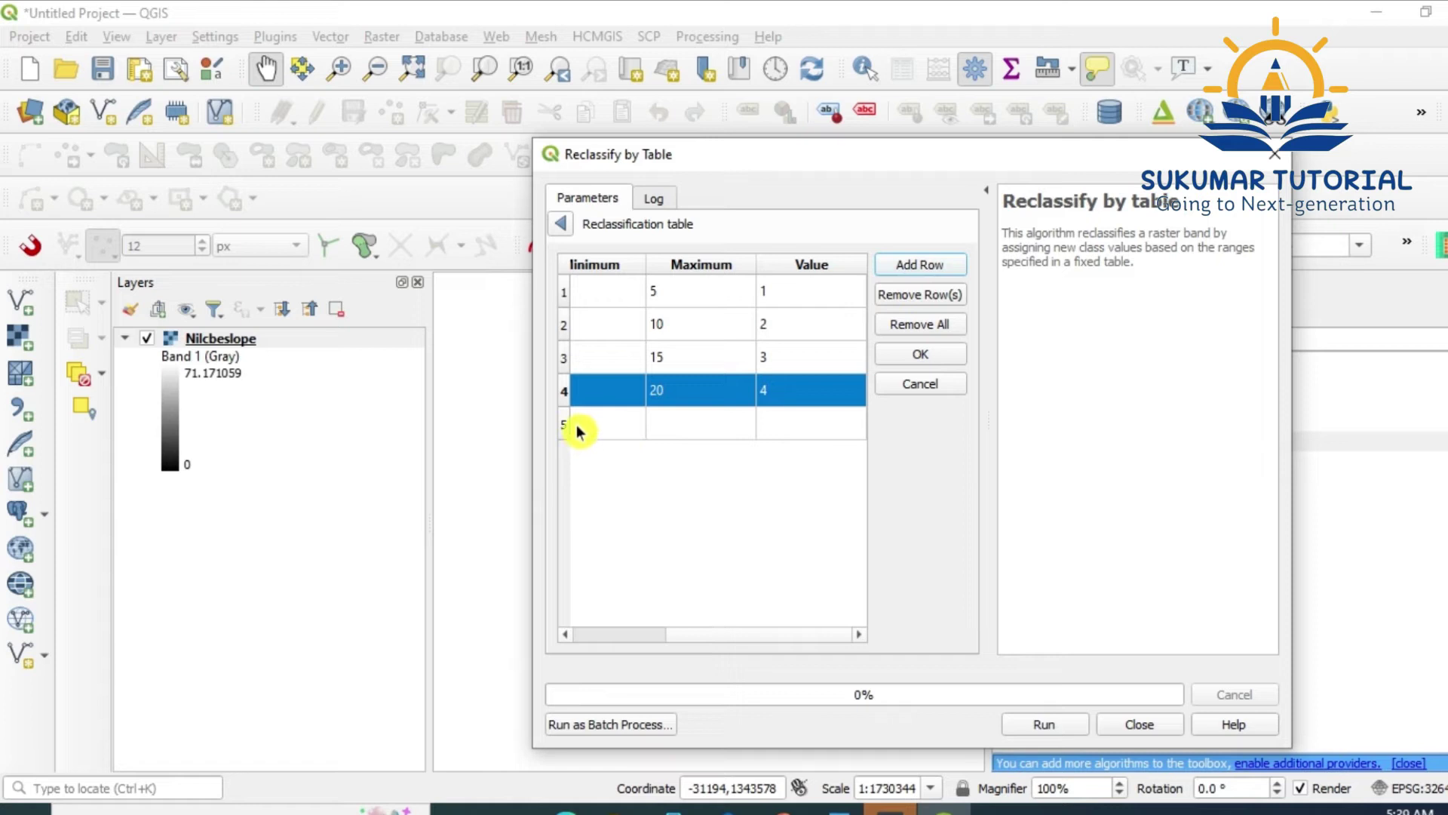
click(581, 422)
double_click(645, 426)
text(20)
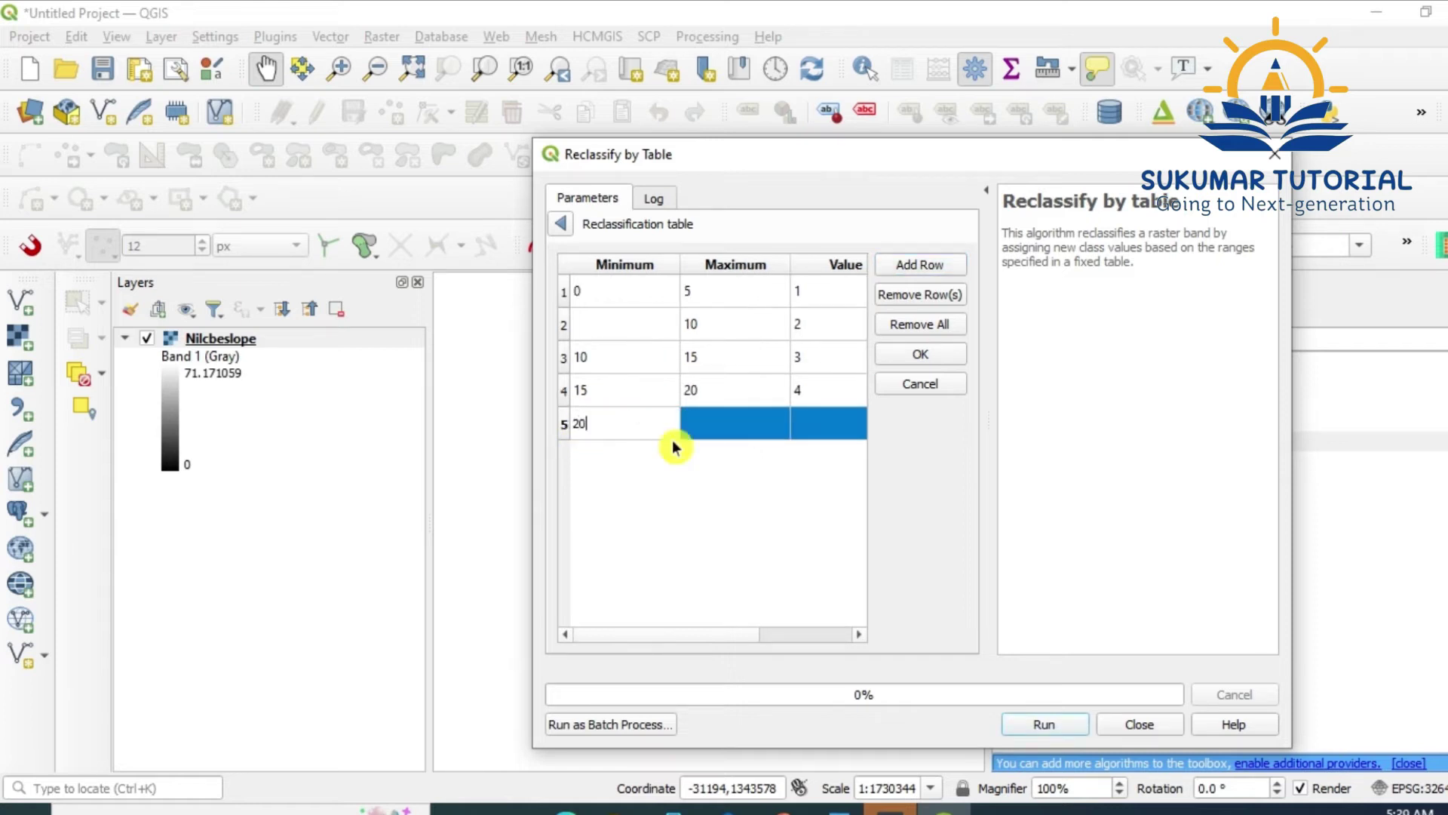
click(709, 430)
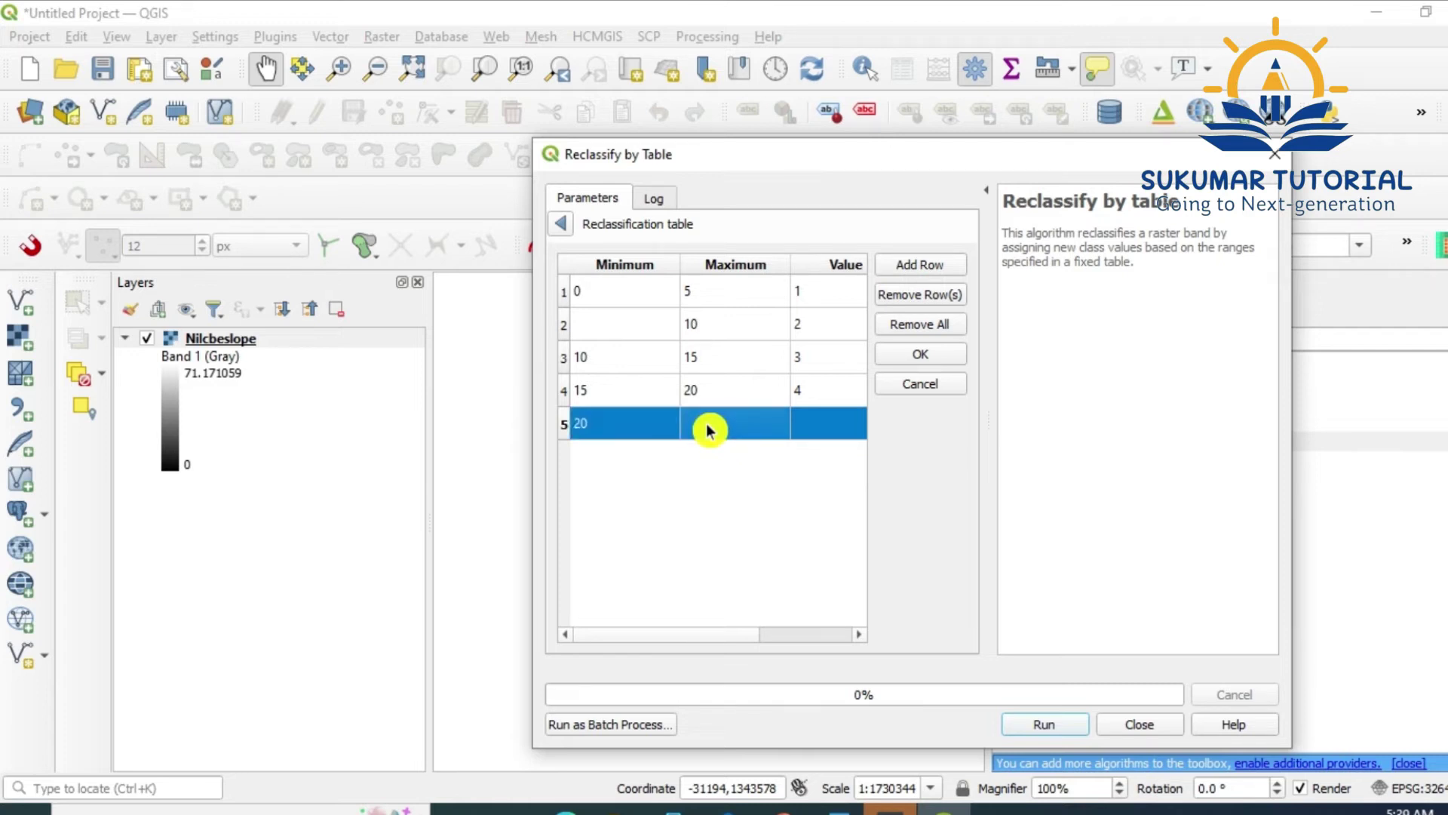
text(71)
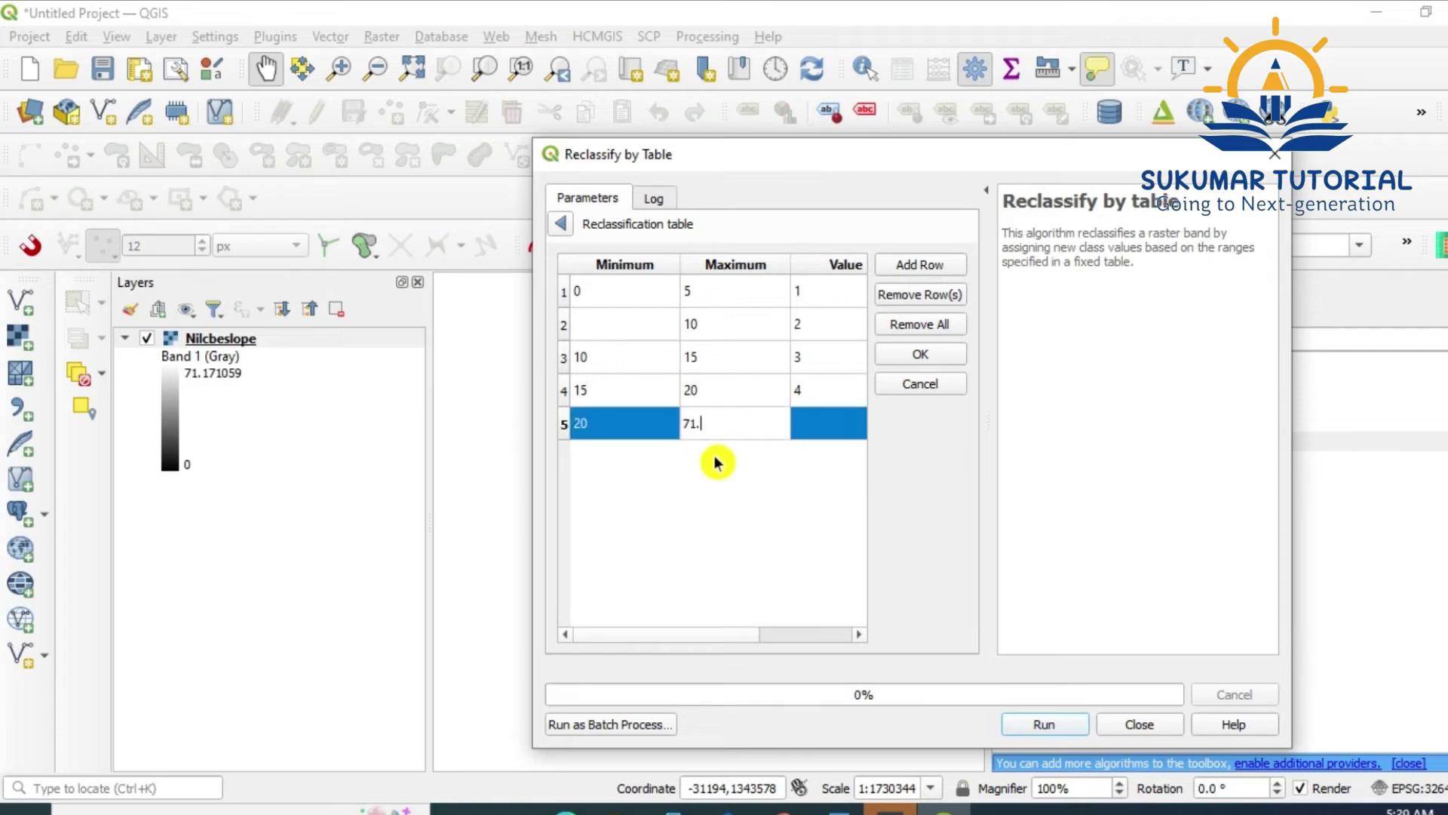
text(.2)
key(Return)
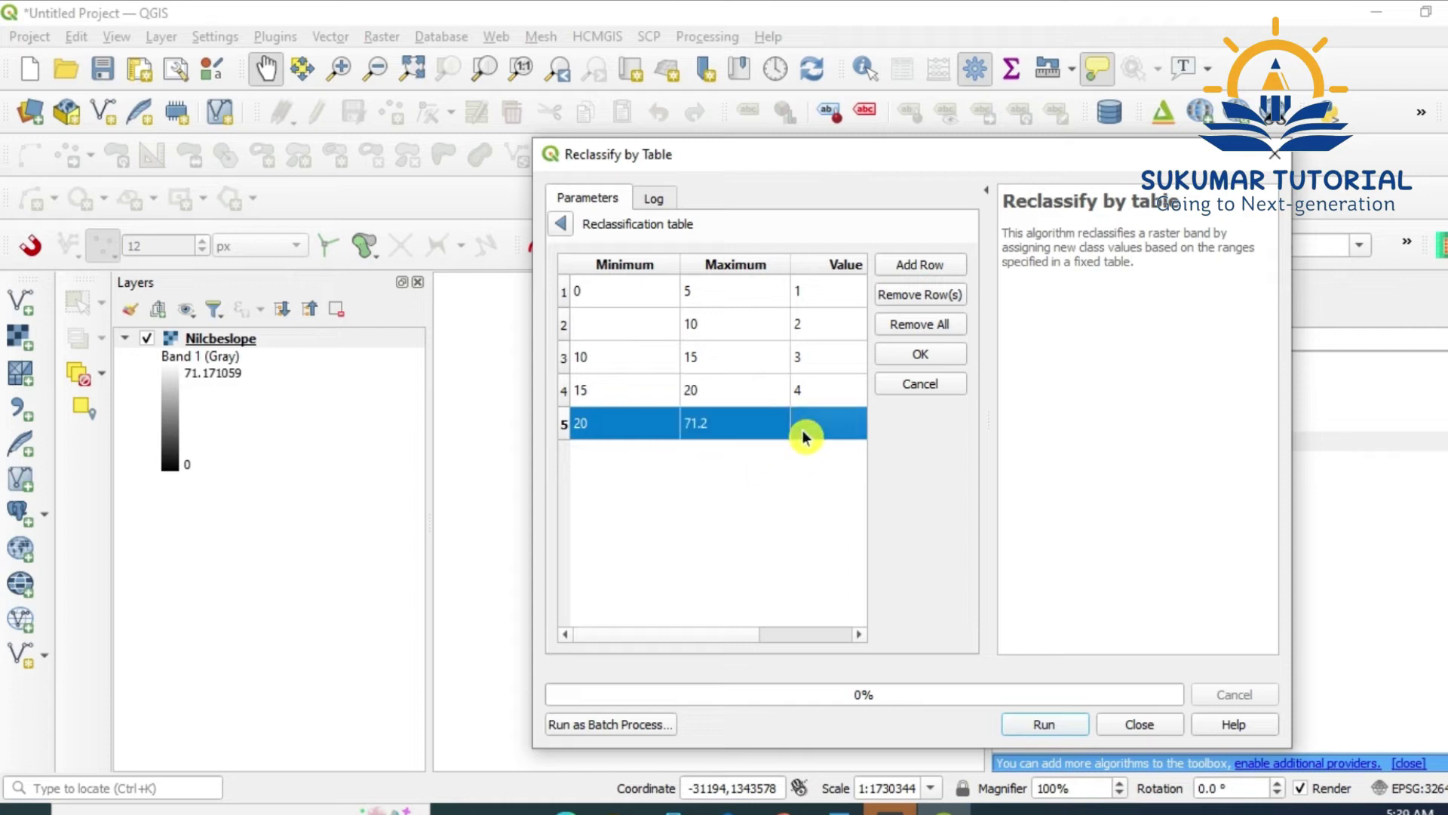
click(848, 431)
text(5)
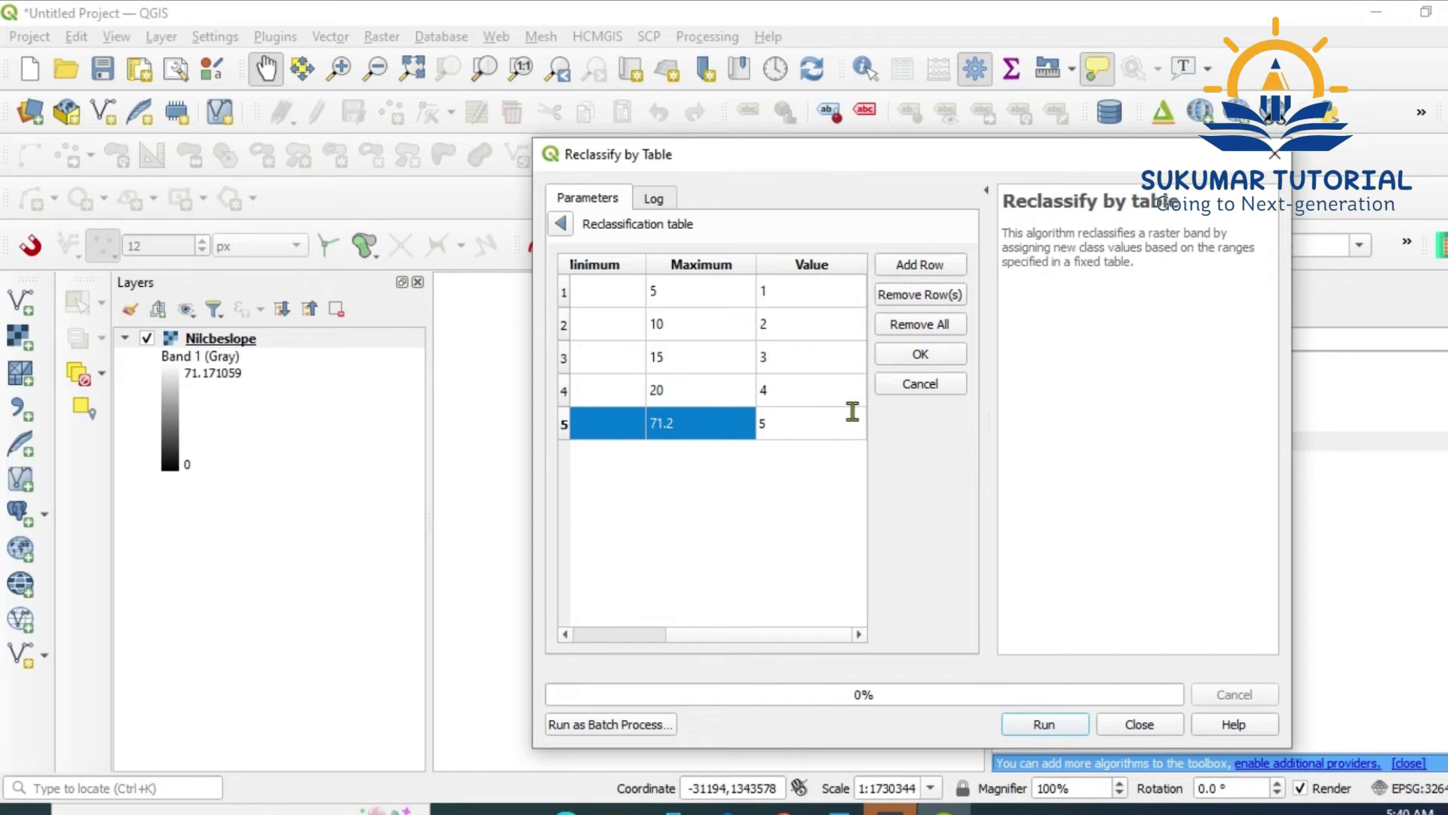
key(Return)
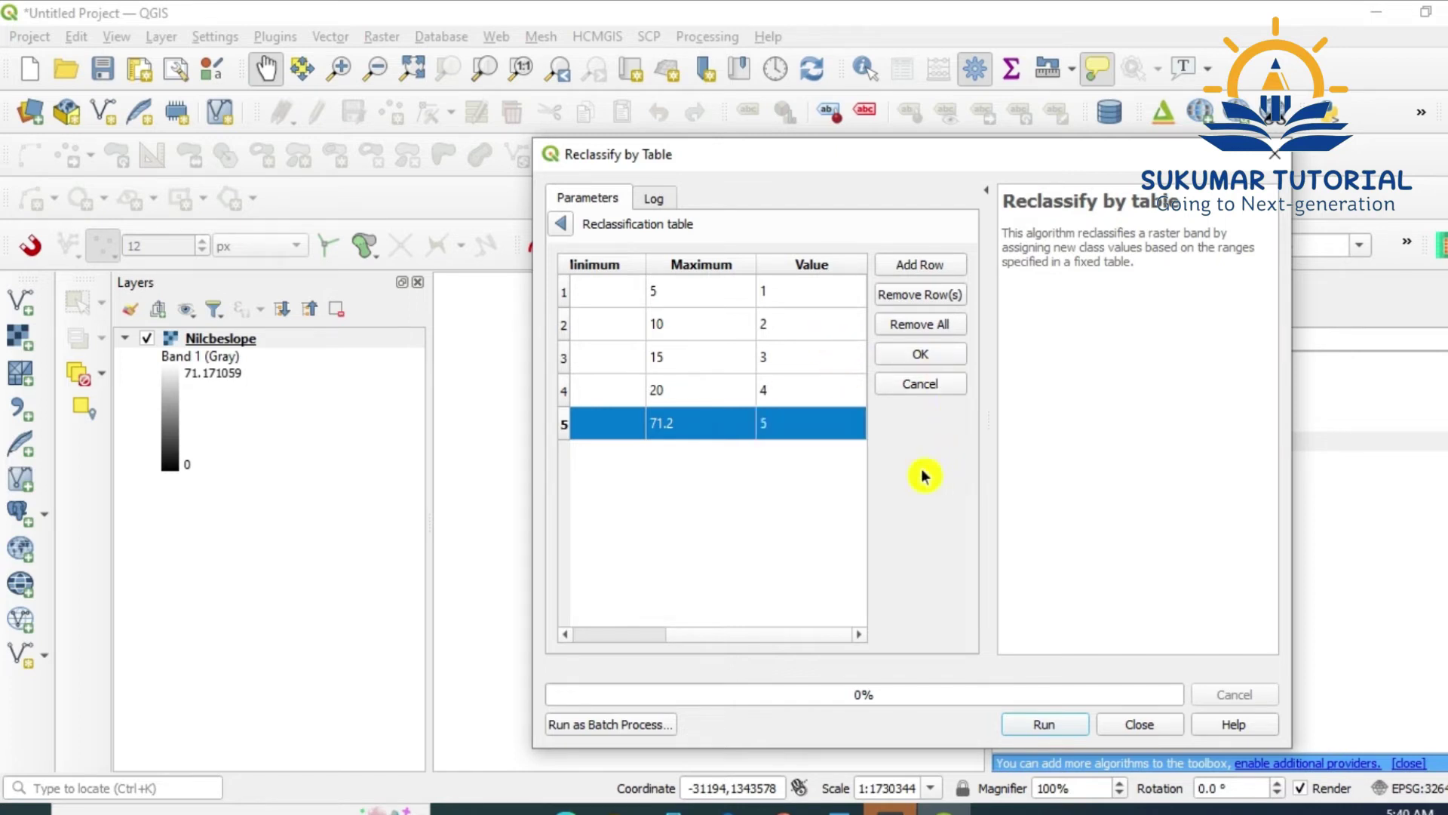
click(921, 354)
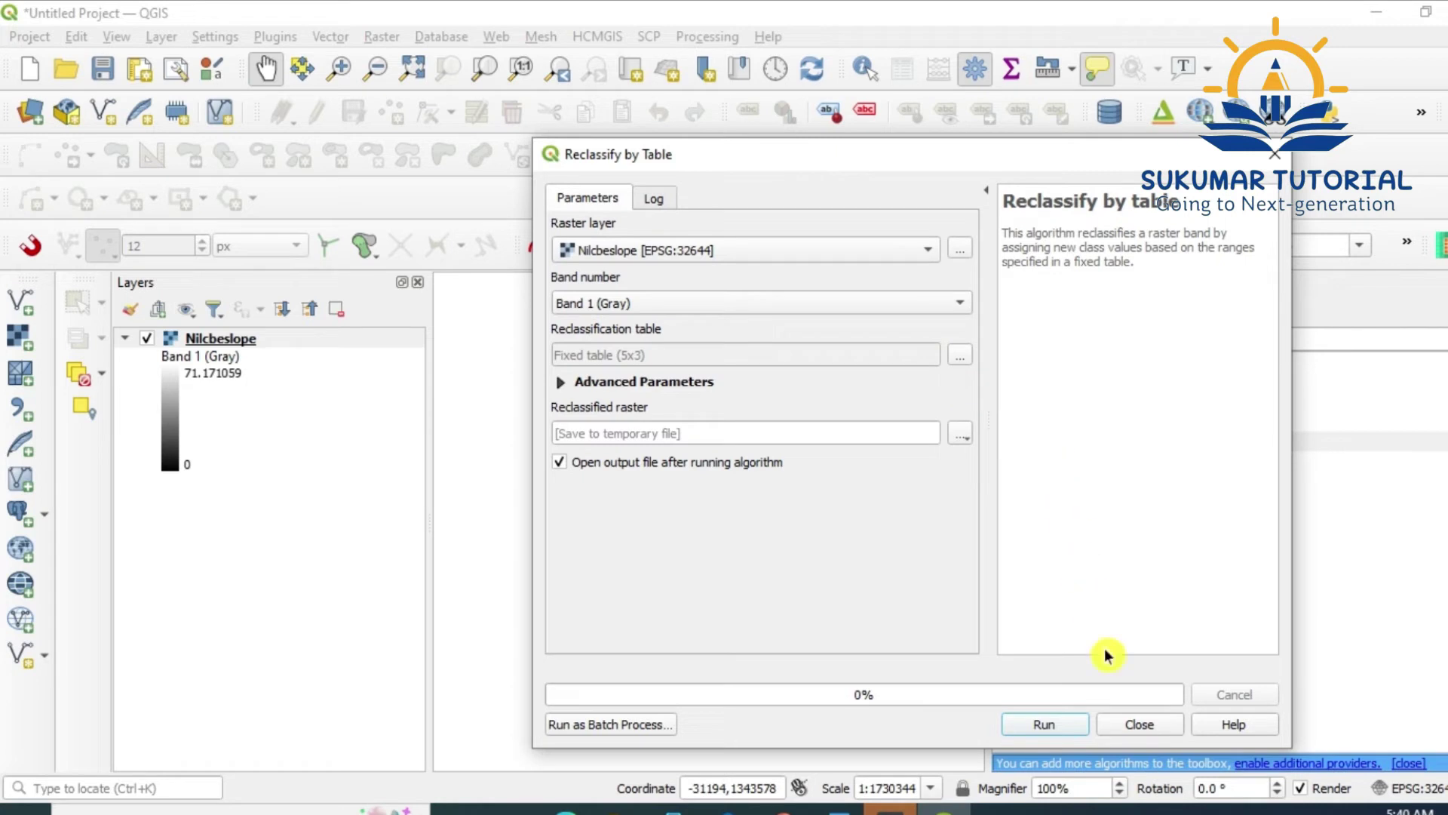
click(1046, 726)
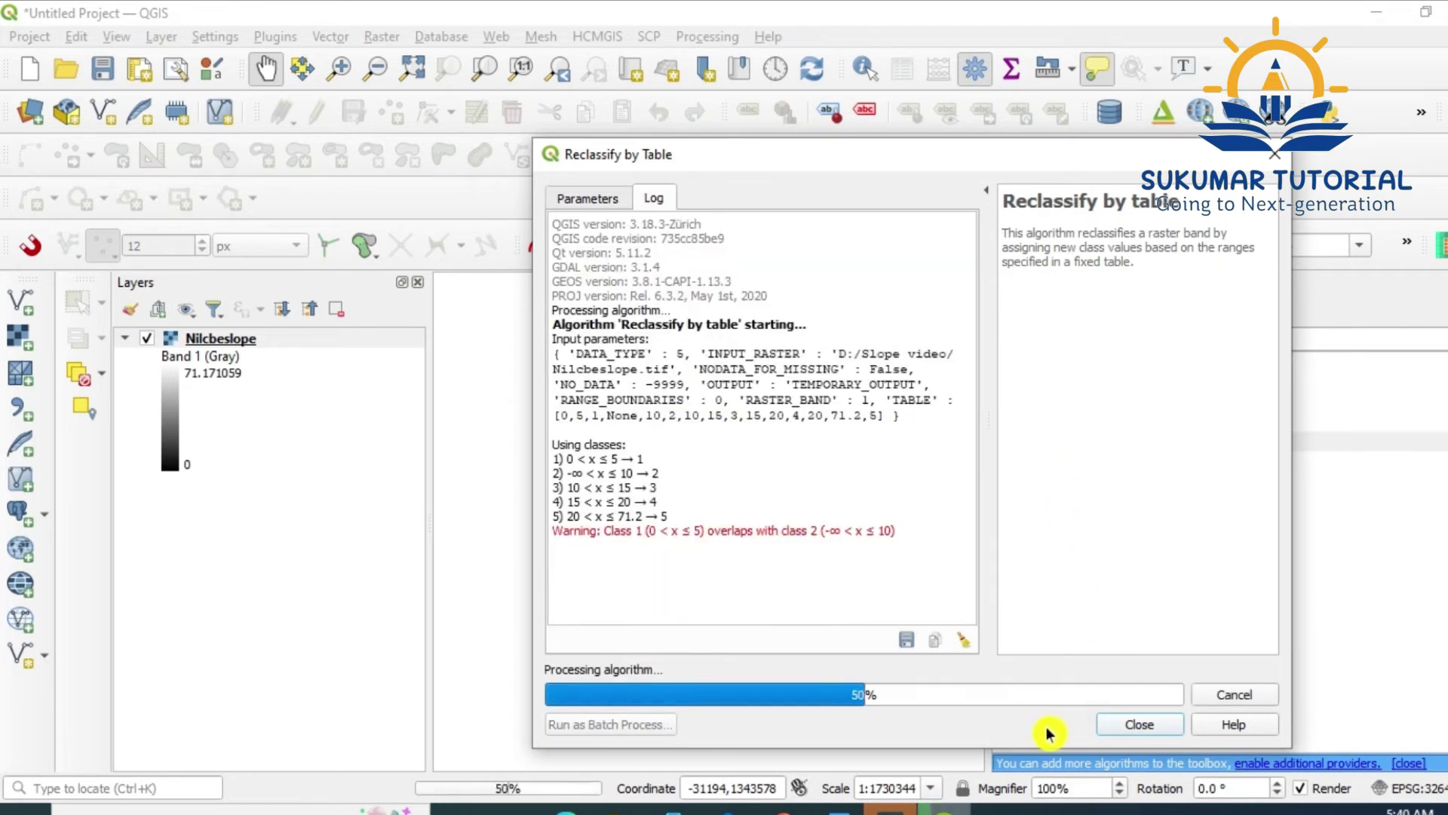
Hide Nilcbeslope and render the Reclassified raster as singleband pseudocolor with an inverted blue-to-red ramp.
click(1139, 725)
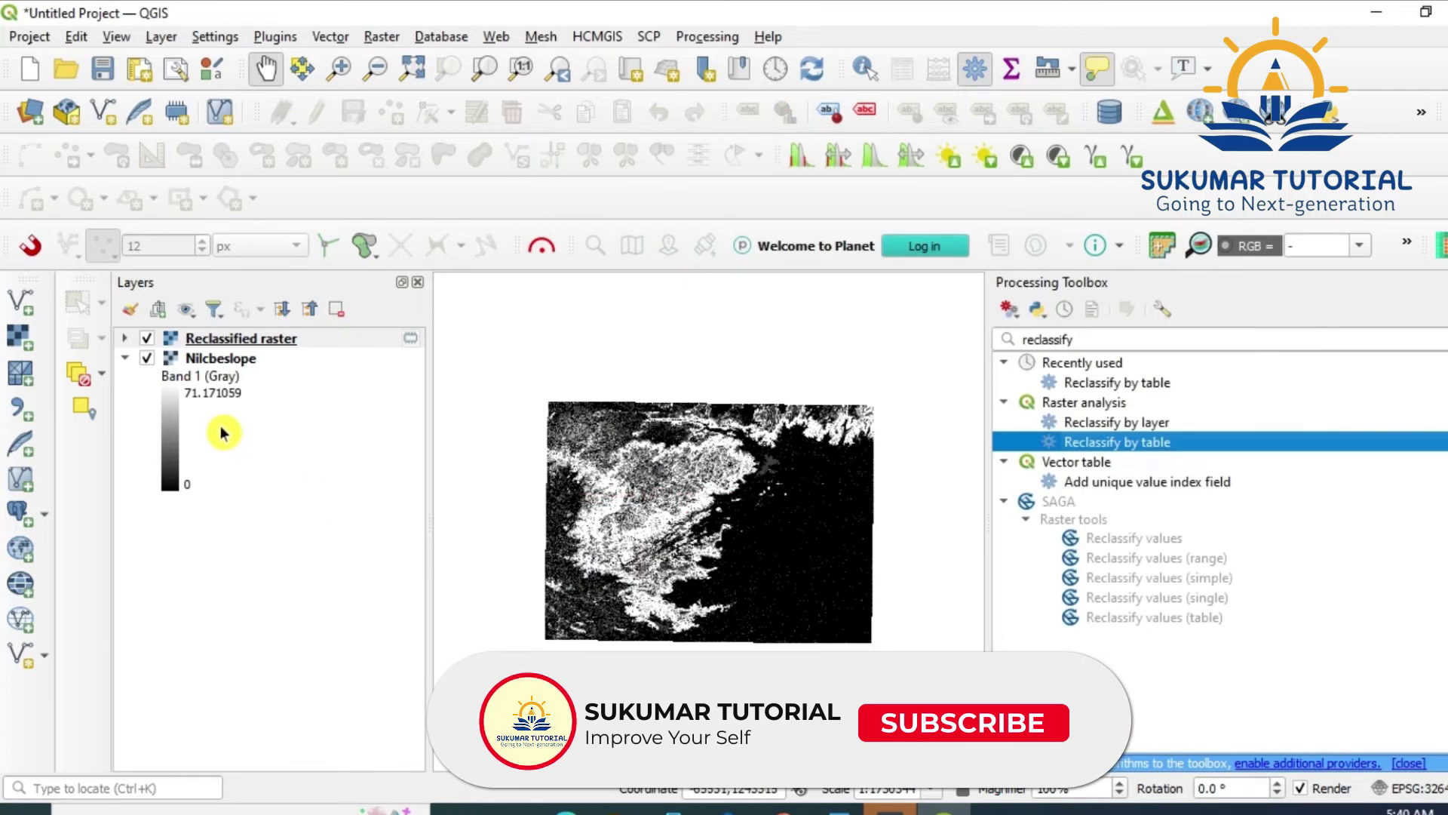
click(146, 360)
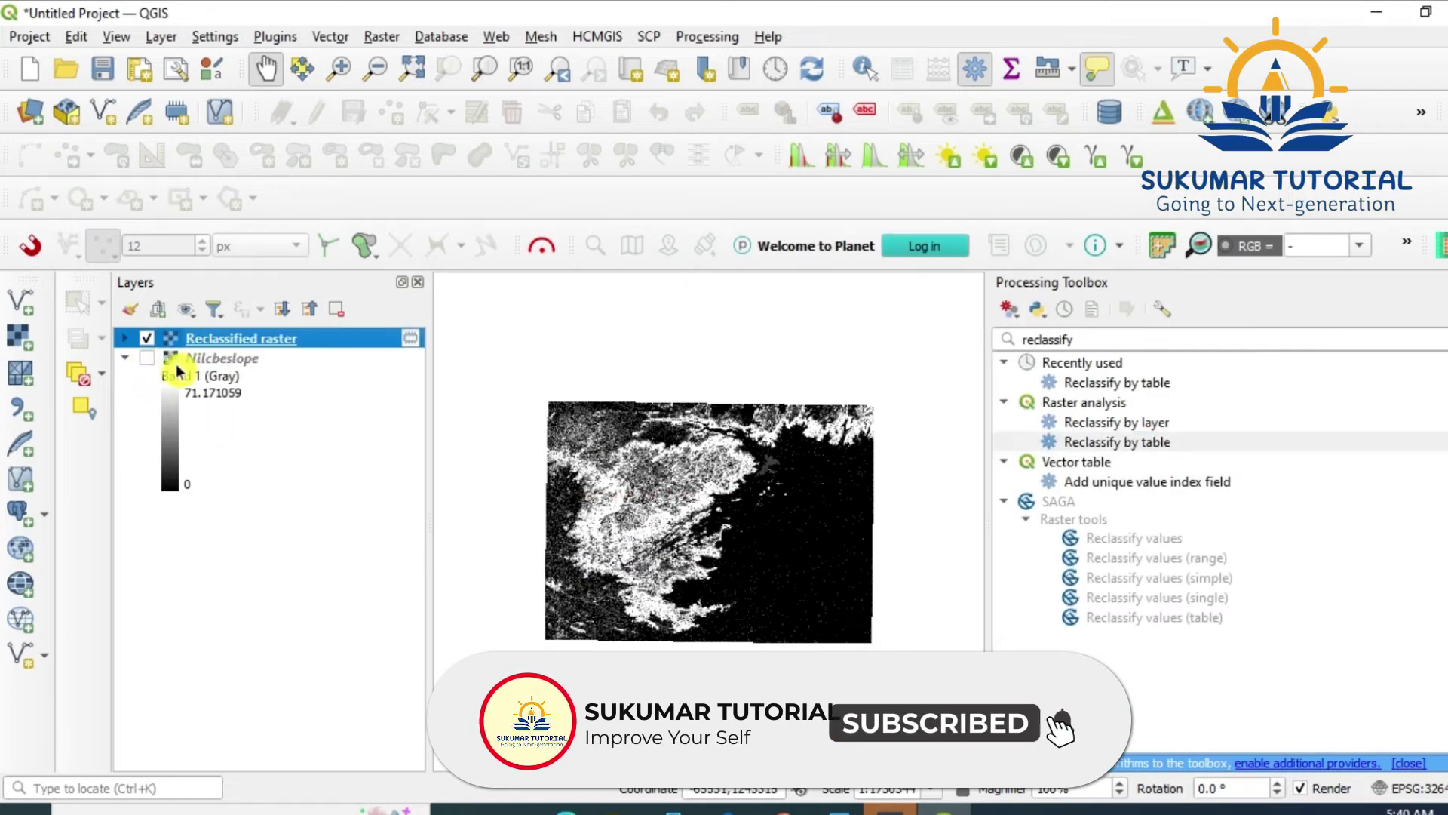
right_click(289, 345)
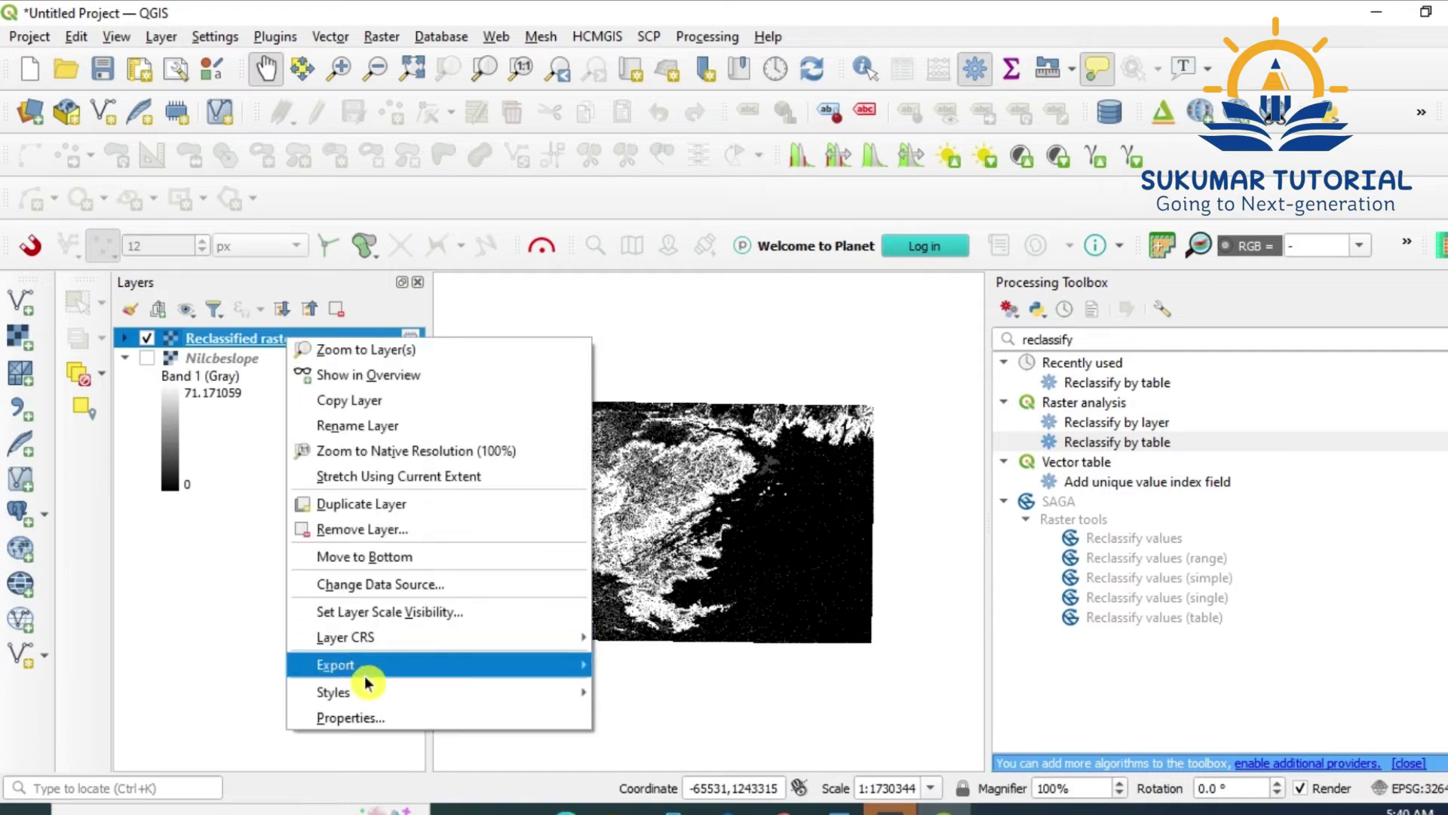
click(376, 728)
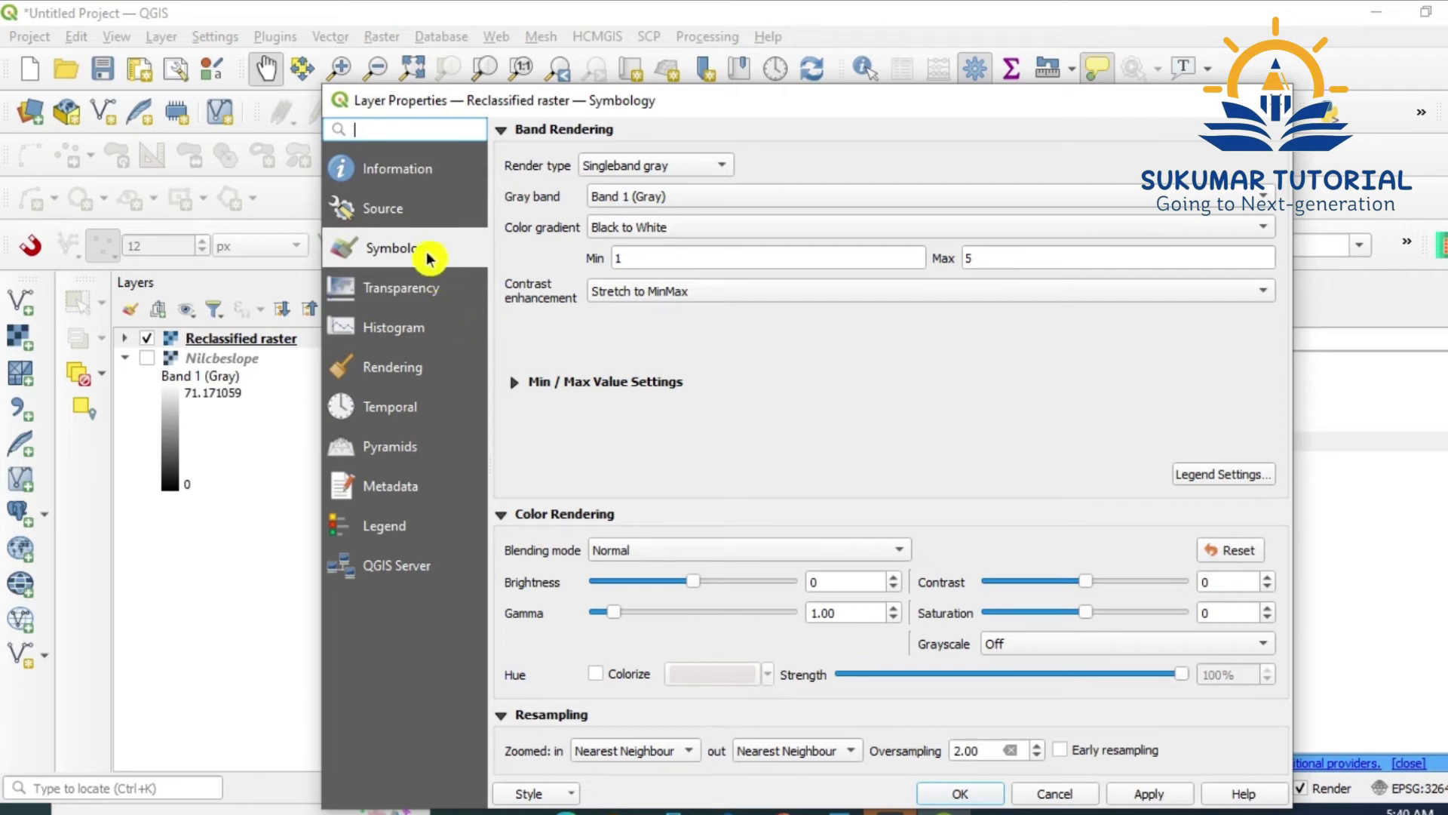
click(726, 169)
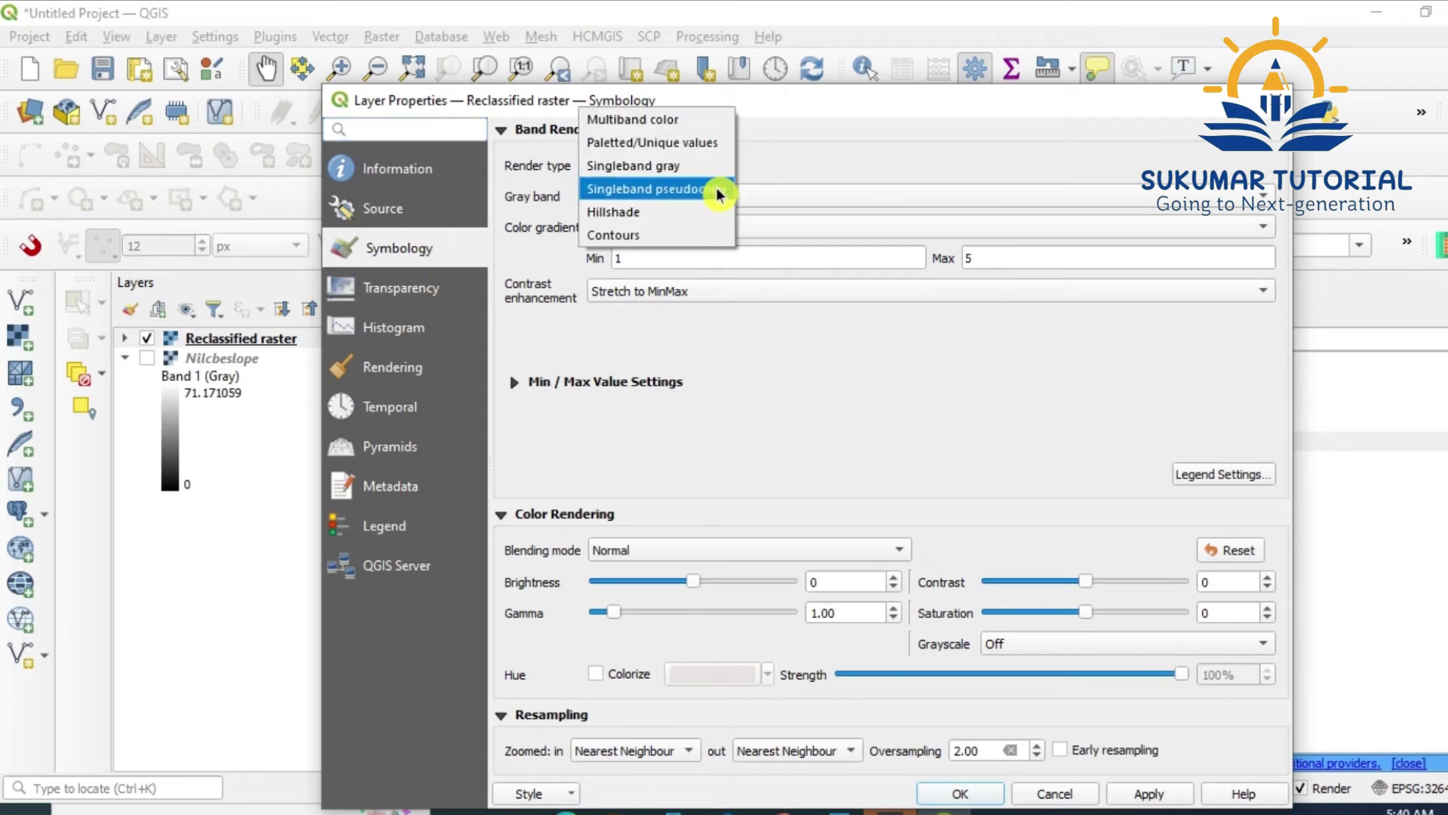
click(719, 196)
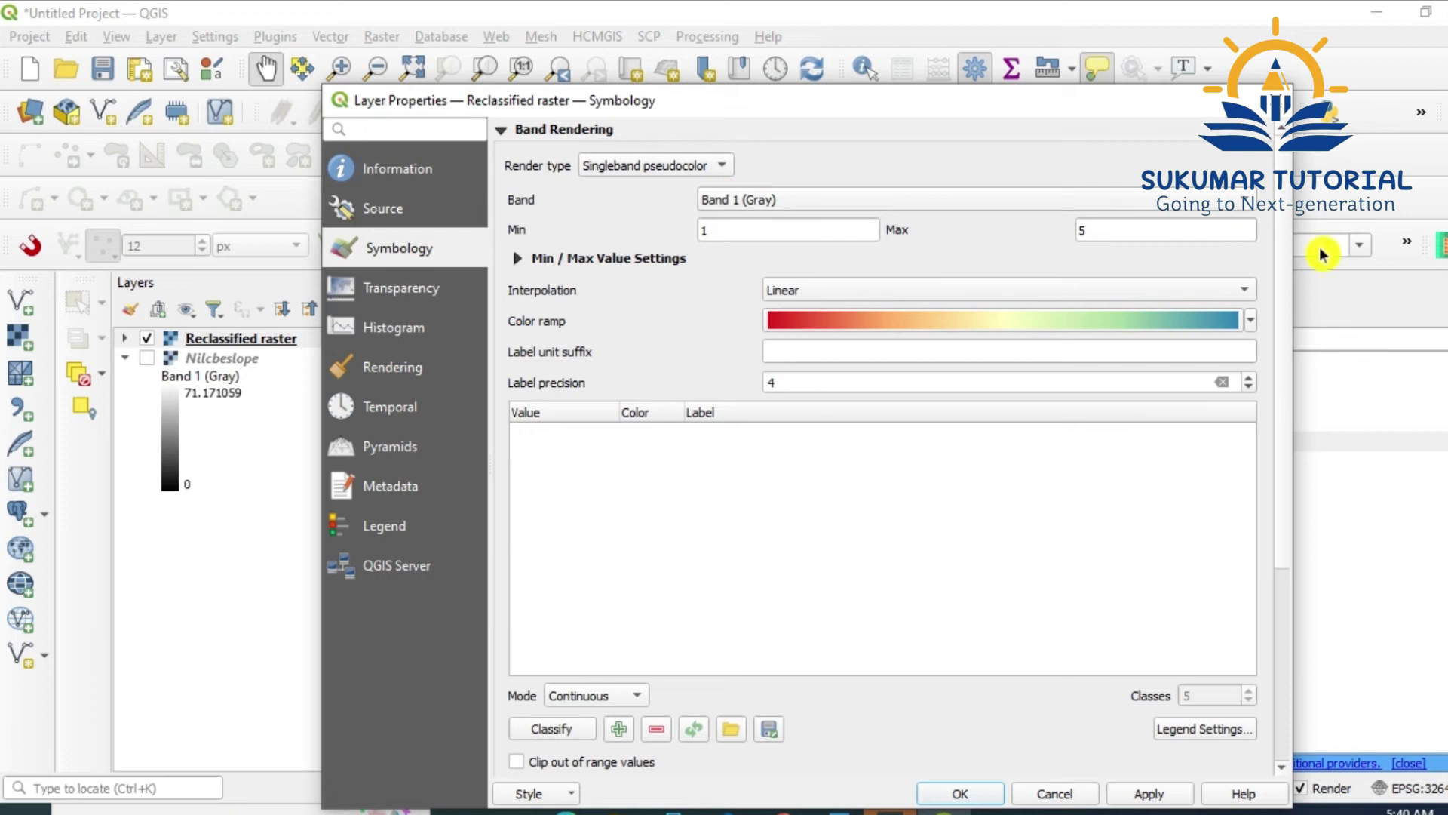
click(1250, 325)
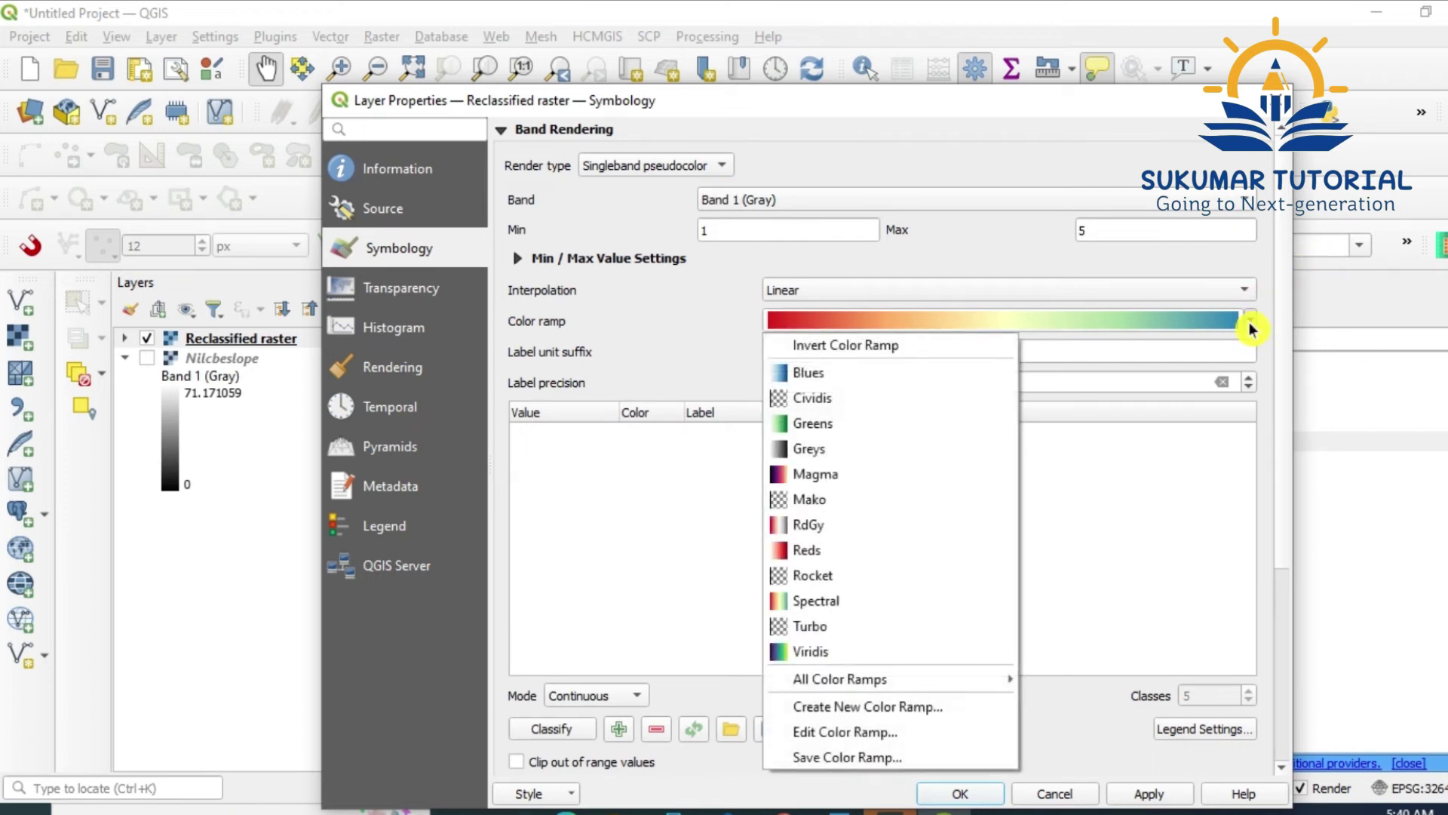
click(934, 348)
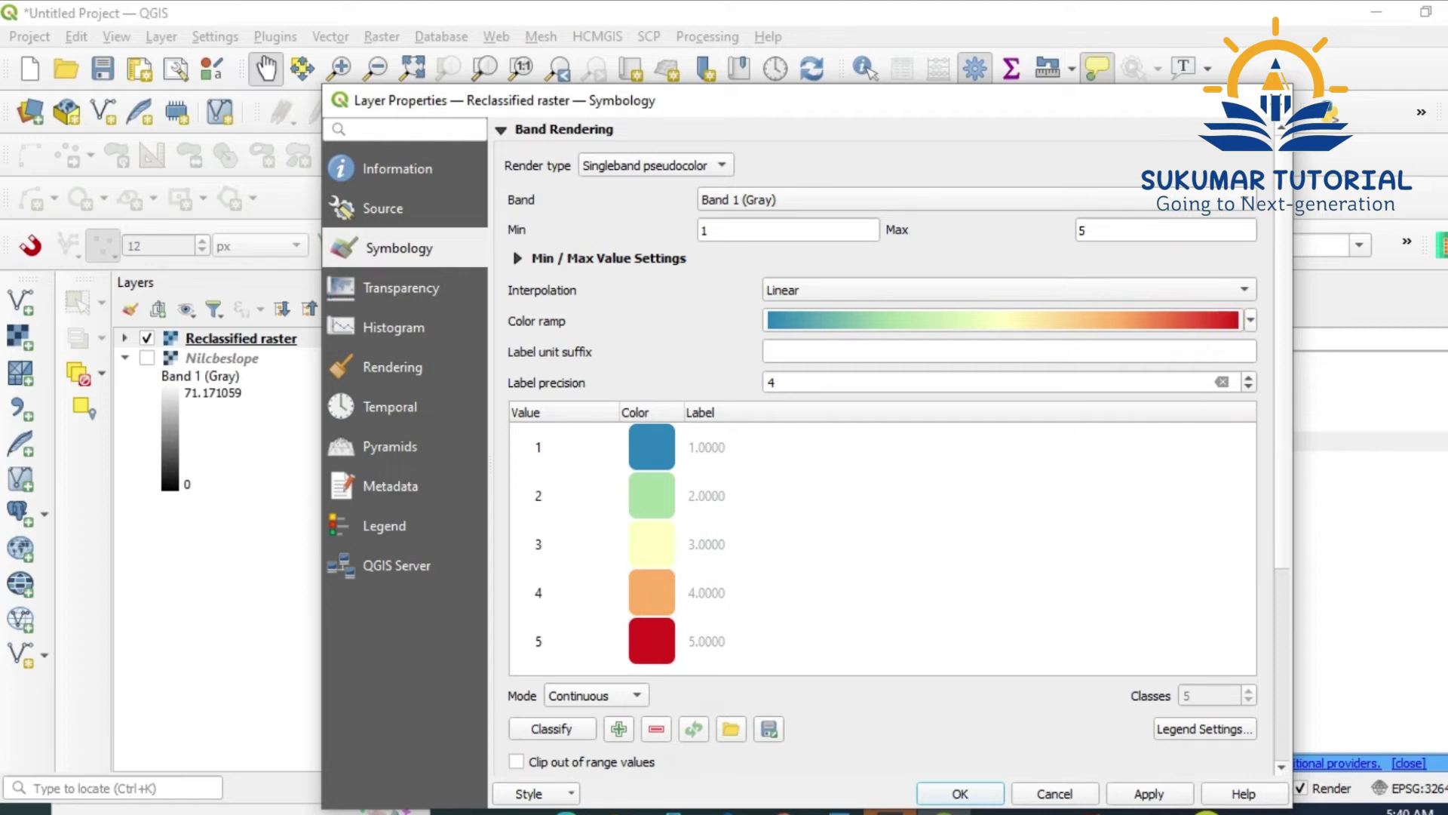
click(979, 794)
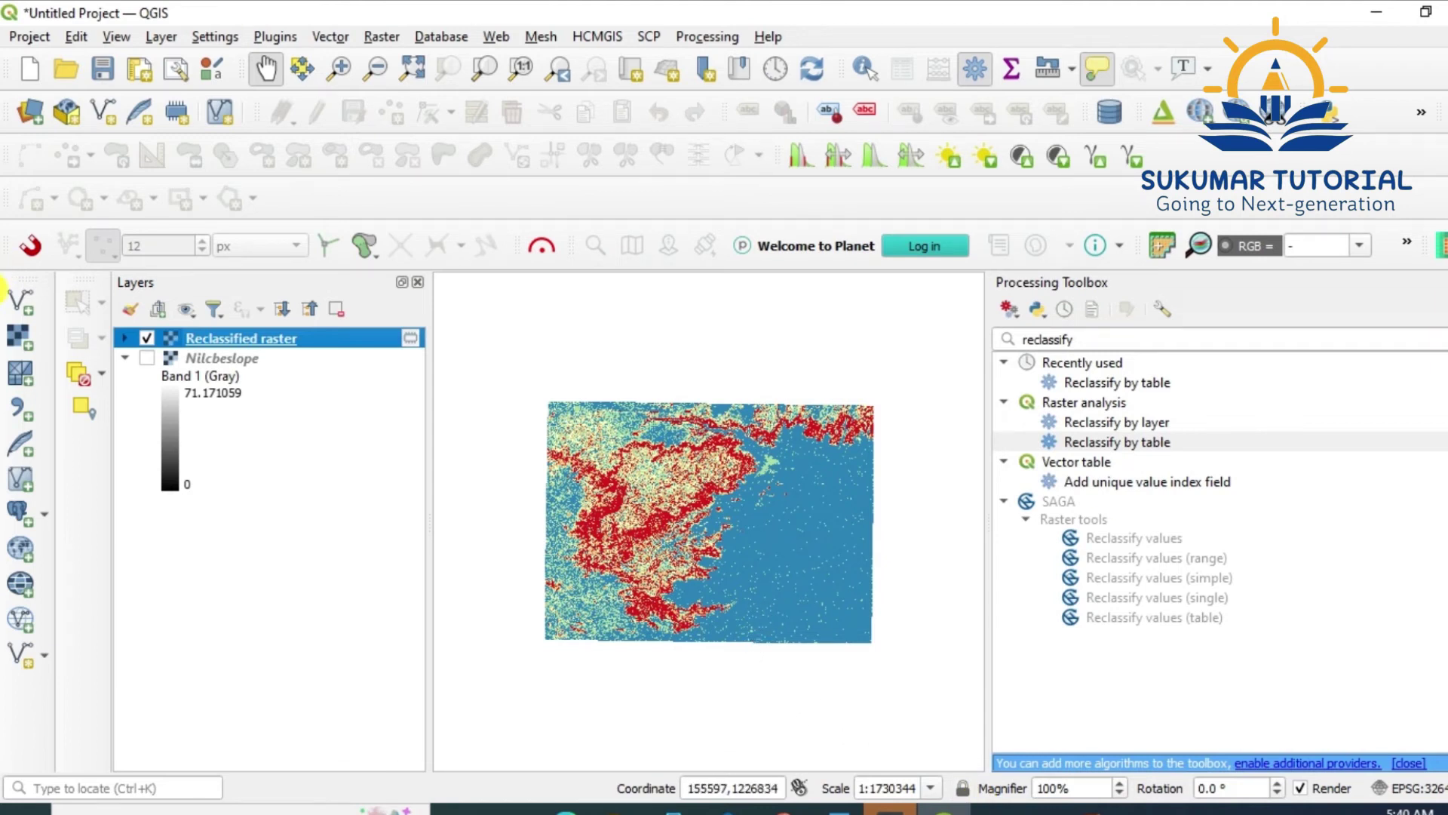
Close the Processing Toolbox and identify the class value at a point on the Reclassified raster.
key(ctrl+alt+t)
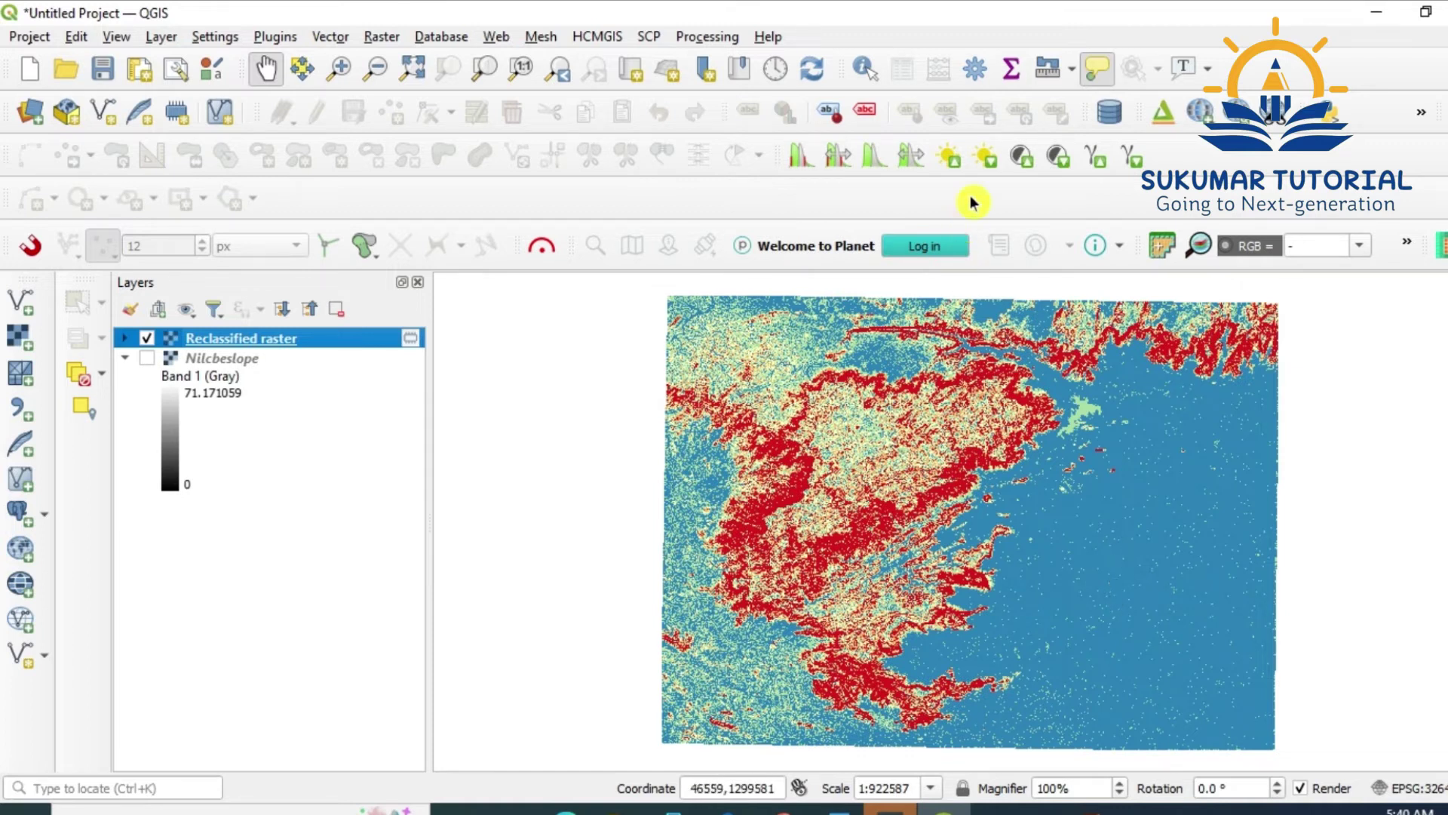
click(864, 71)
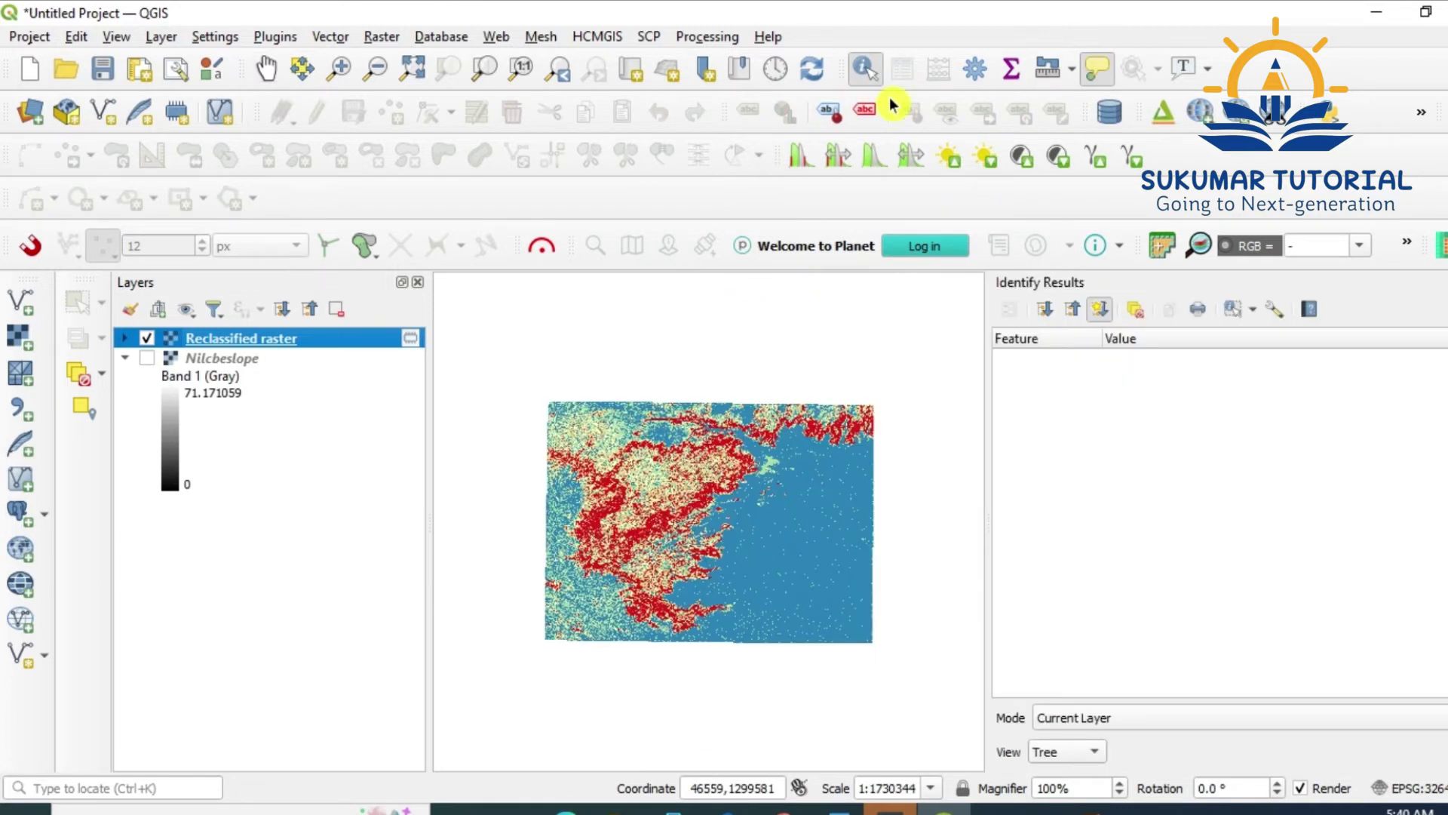
click(779, 541)
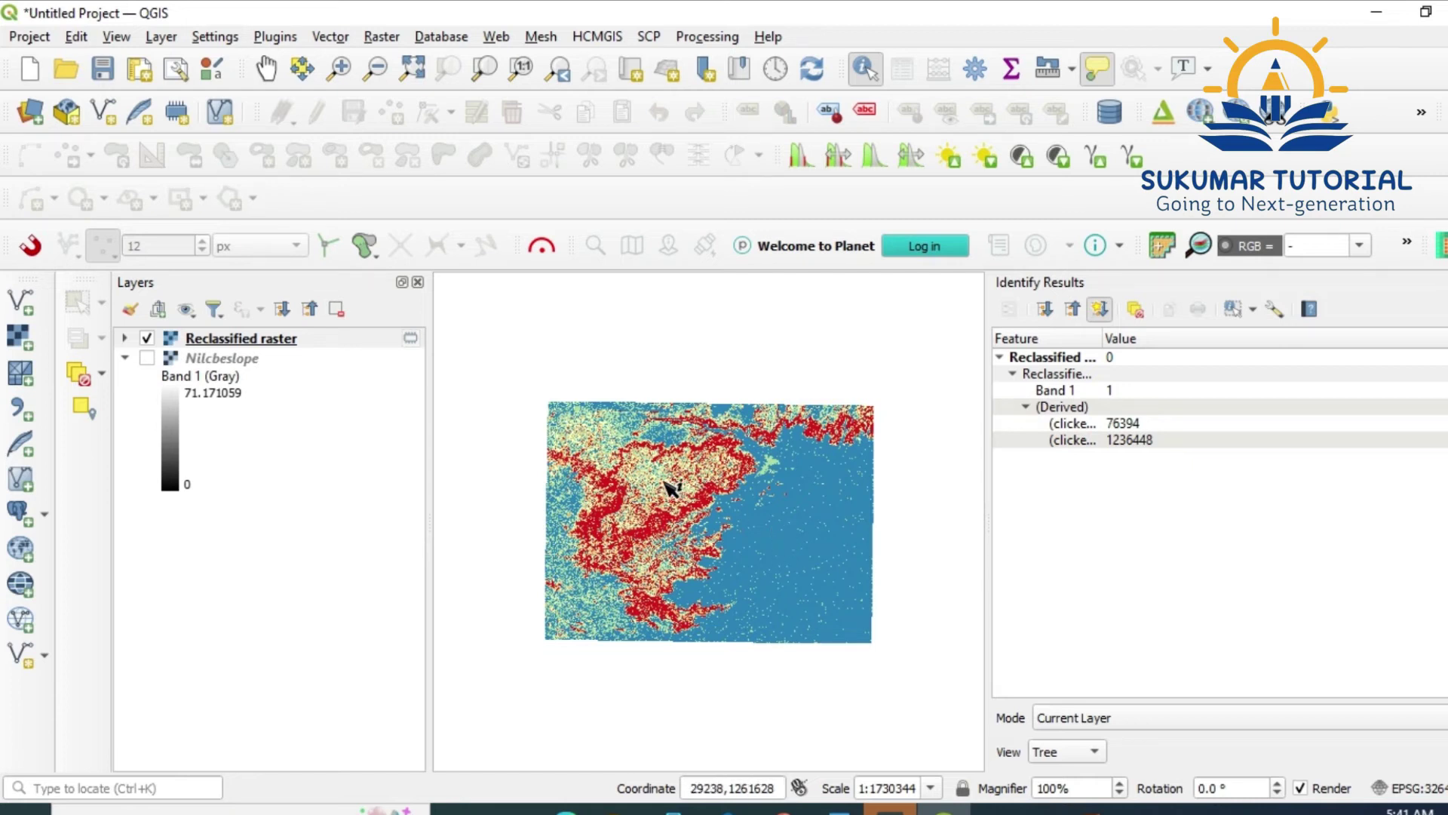
Zoom into the raster's centre, identify two more pixels' class values, then zoom to full extent.
click(339, 70)
drag(634, 551, 724, 591)
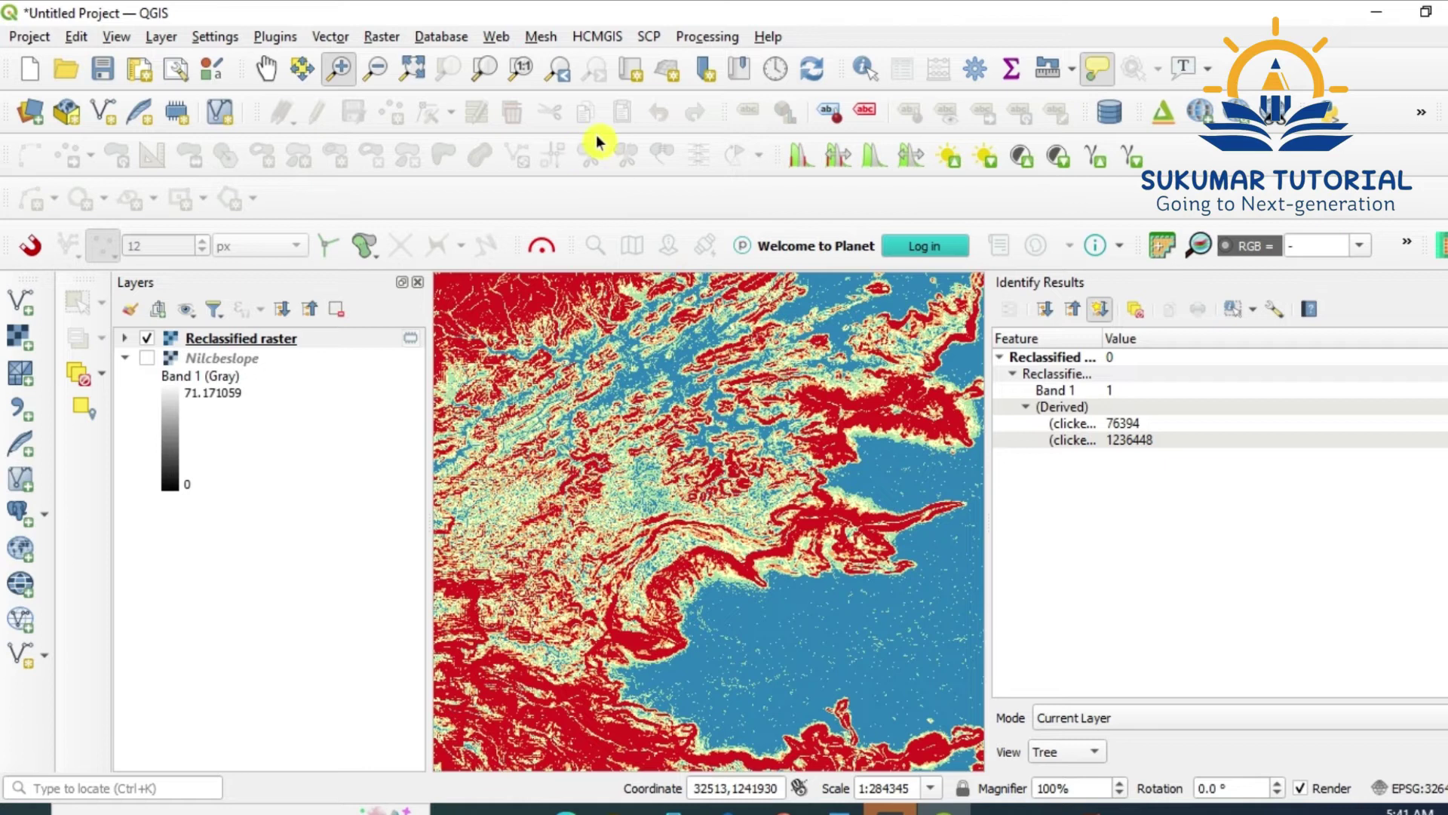
click(866, 68)
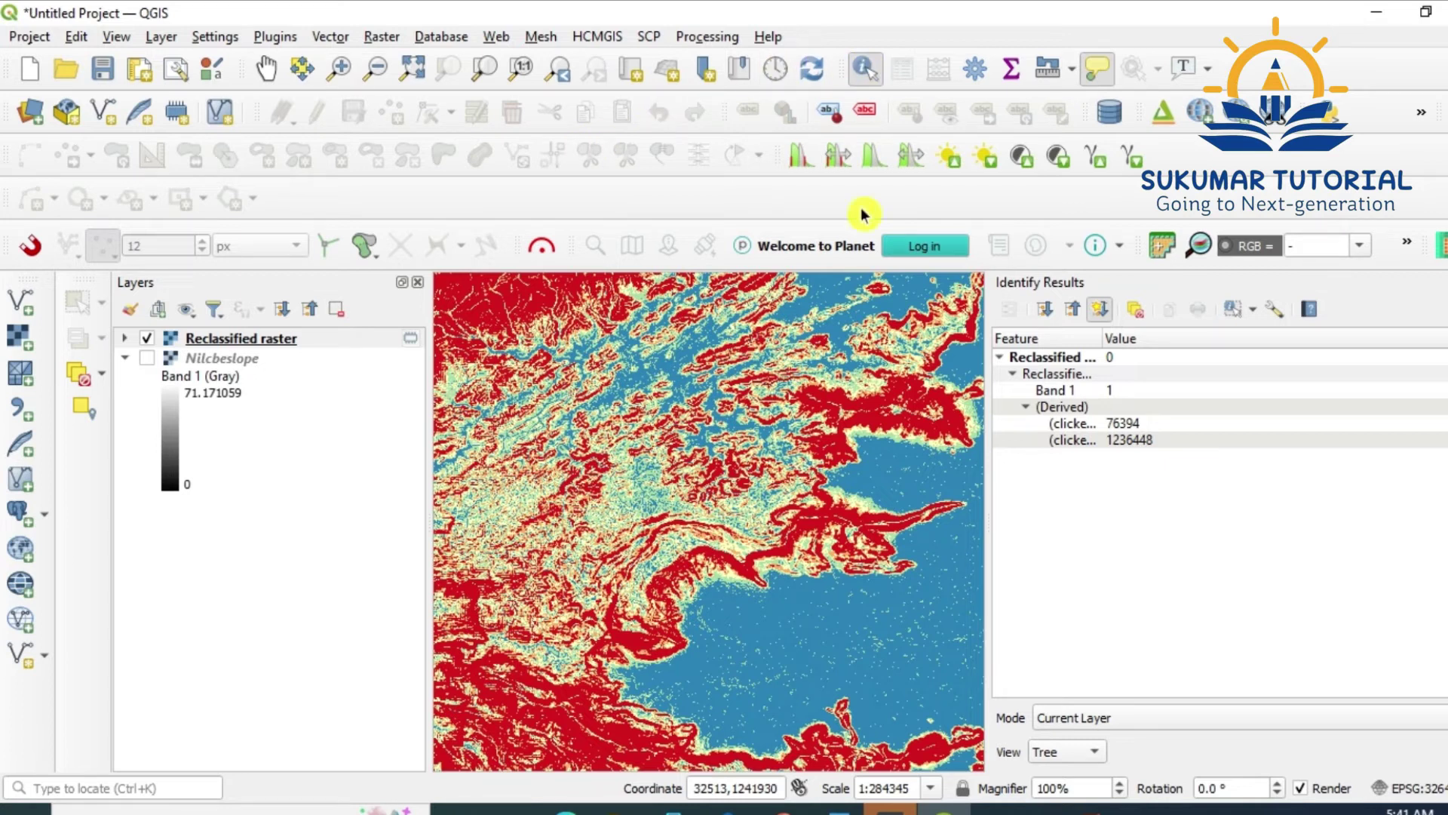
click(675, 506)
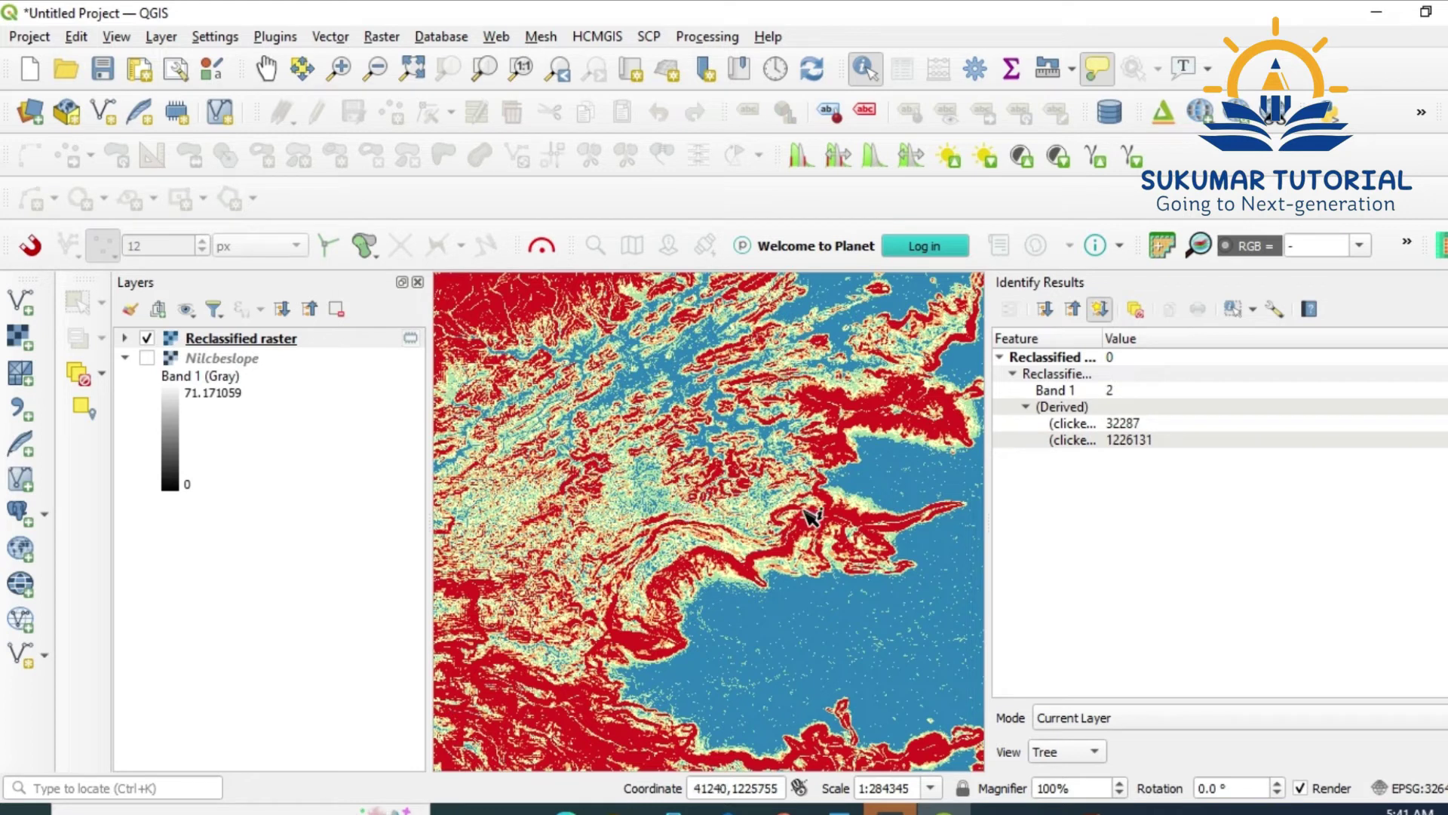
click(877, 424)
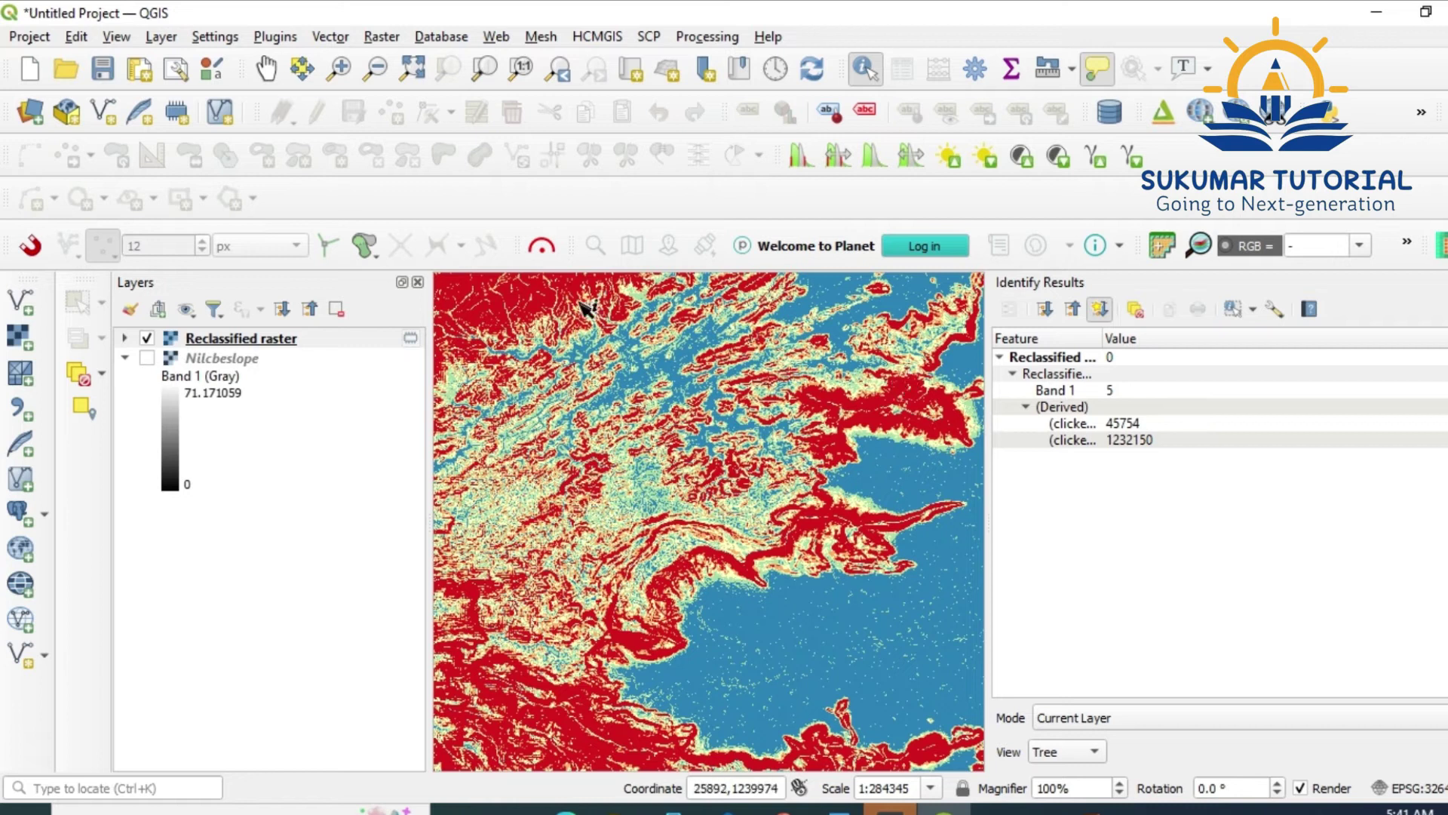
click(415, 70)
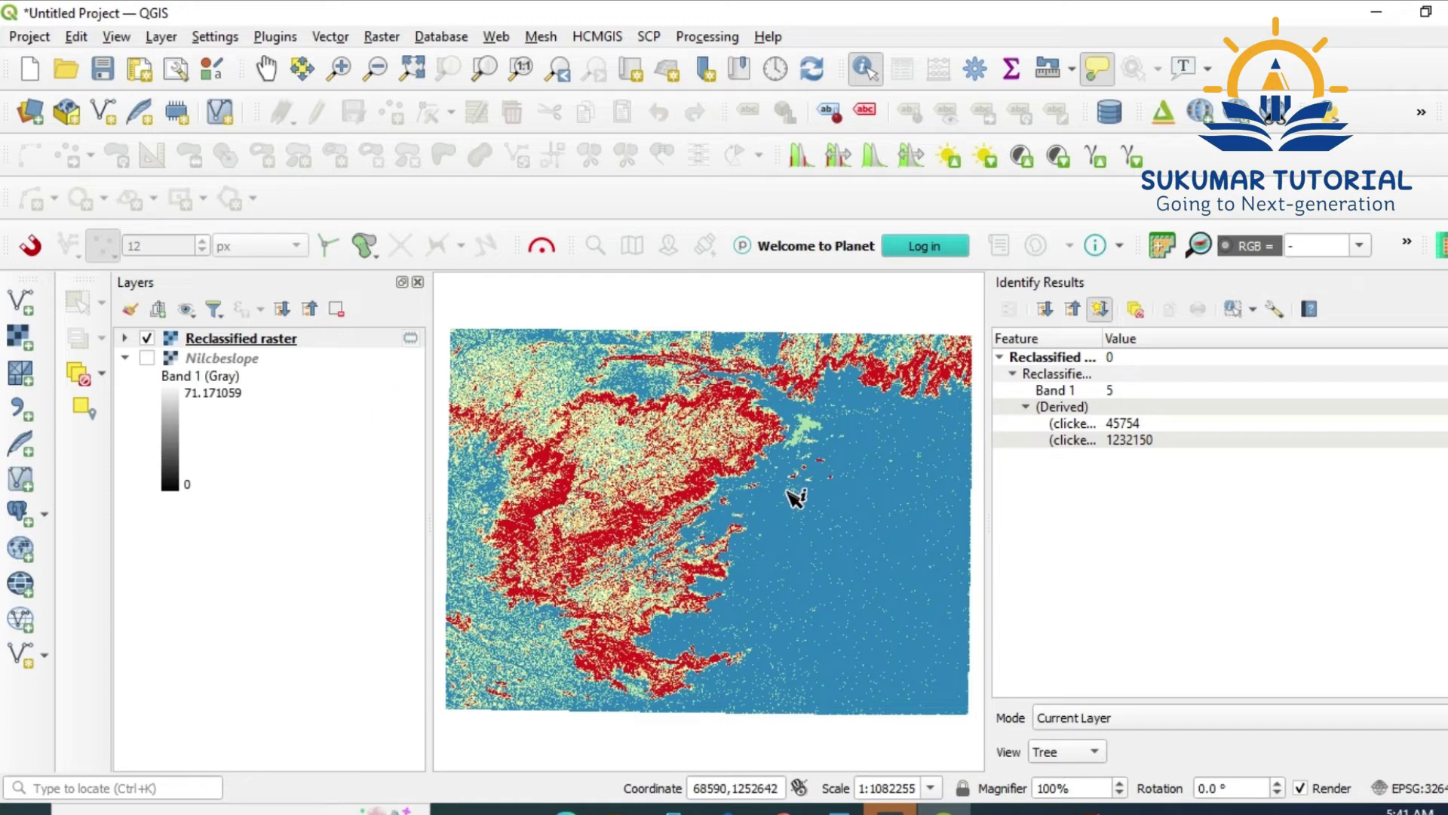
Run Polygonize (Raster to Vector) on the reclassified raster, keeping the DN field.
click(382, 38)
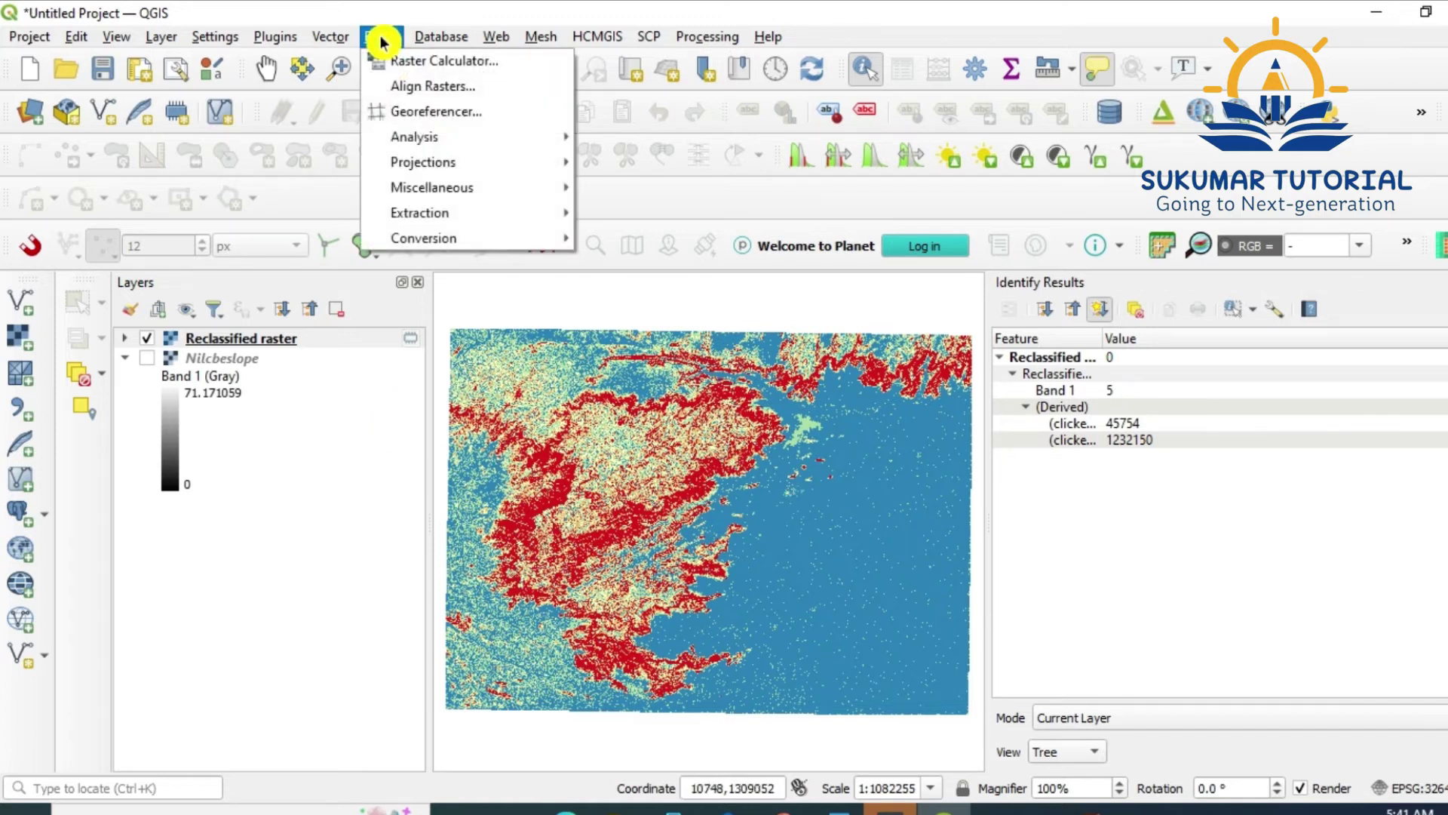
mouse_move(468, 238)
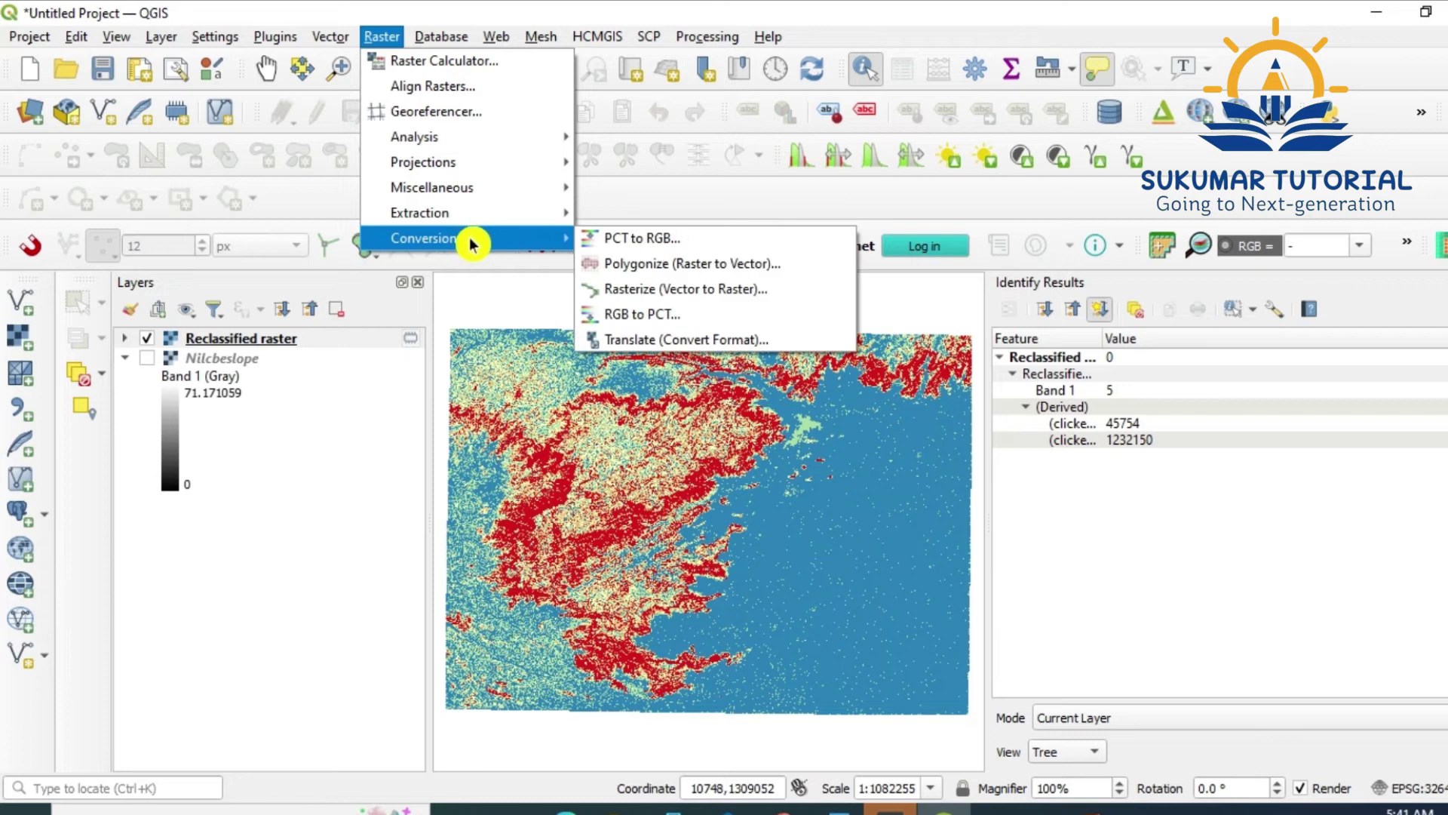
click(715, 270)
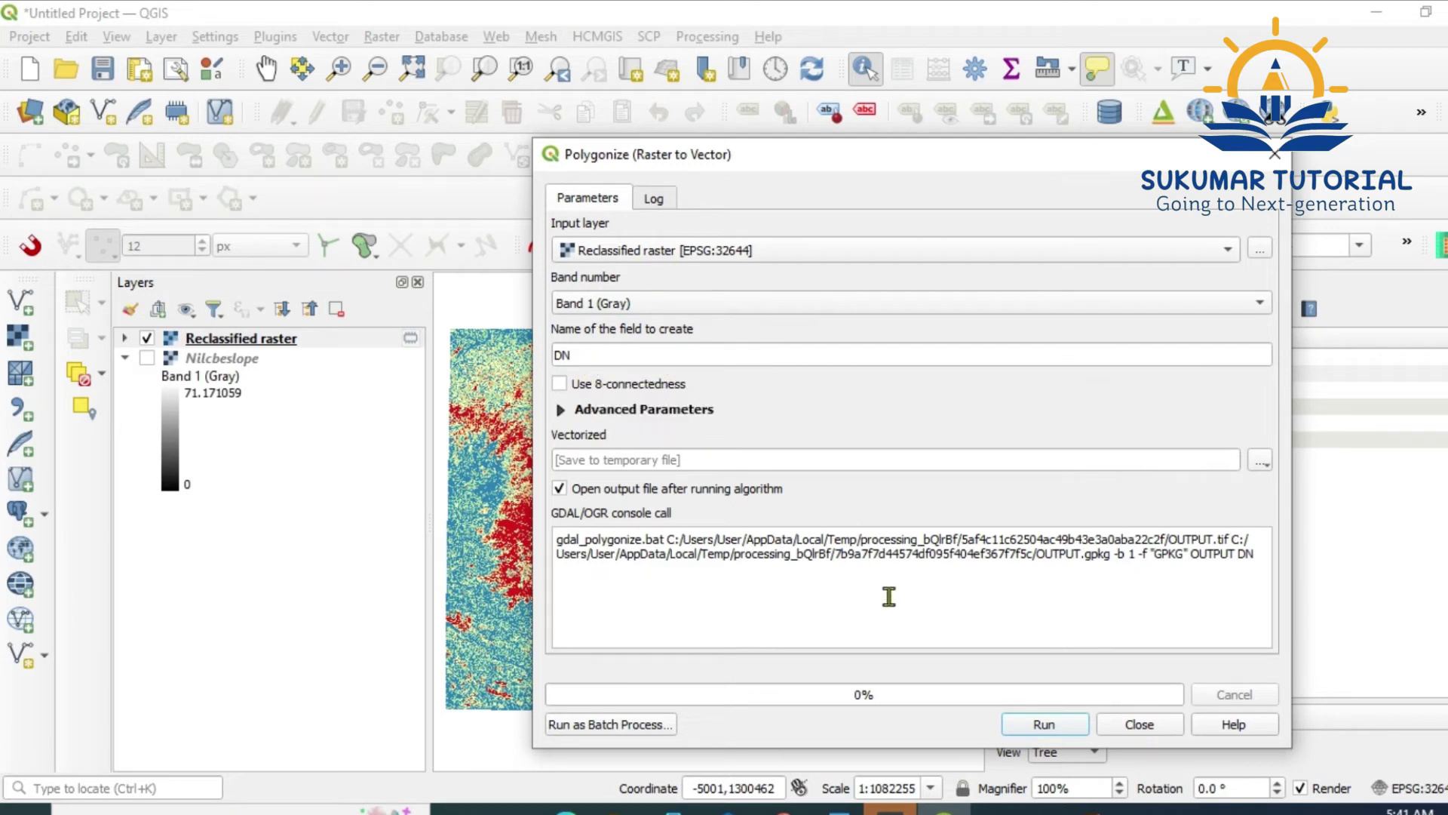
click(1052, 726)
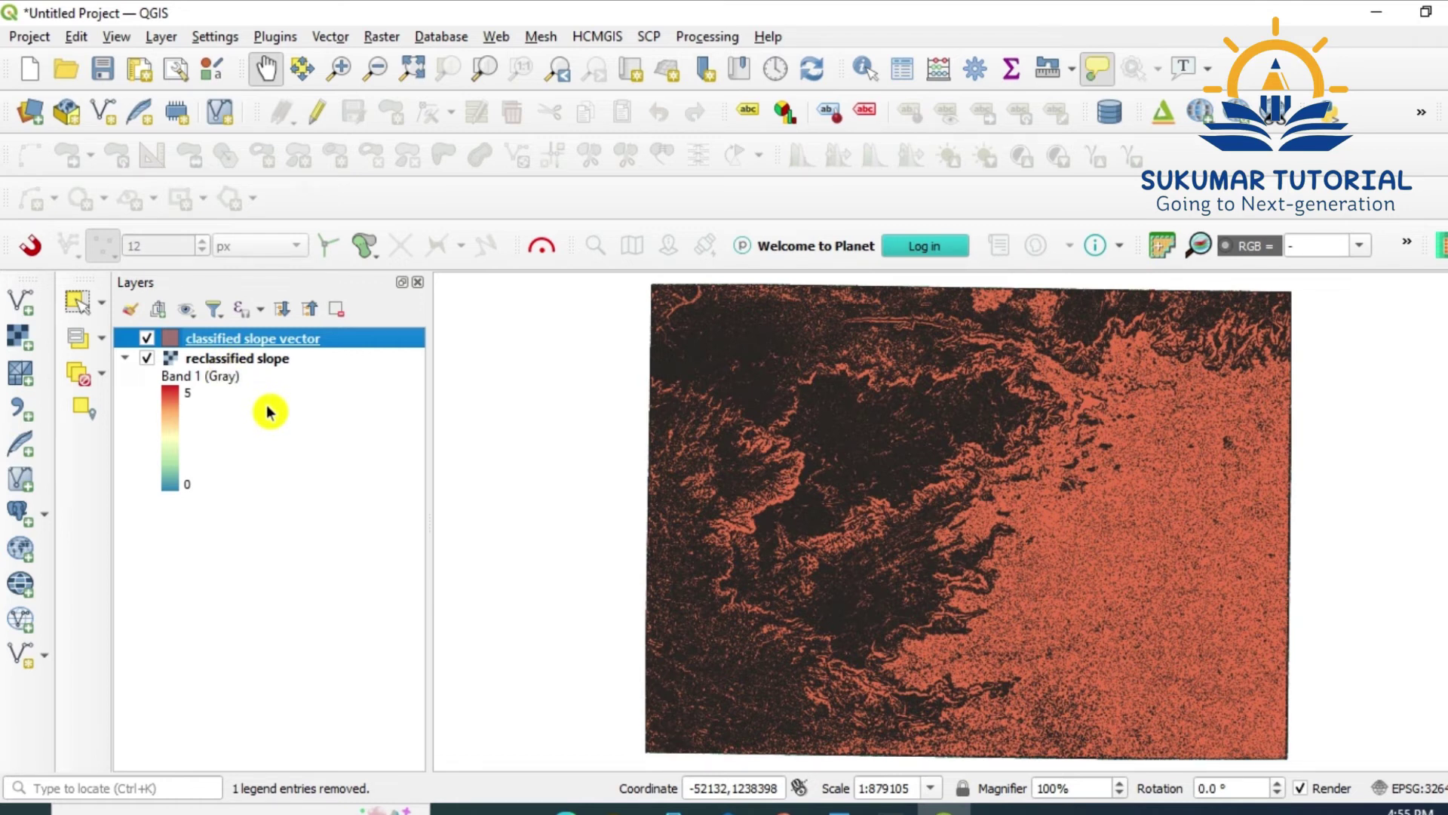
Hide reclassified slope and set the vector layer's symbology to Categorized on DN, classifying all values.
click(147, 358)
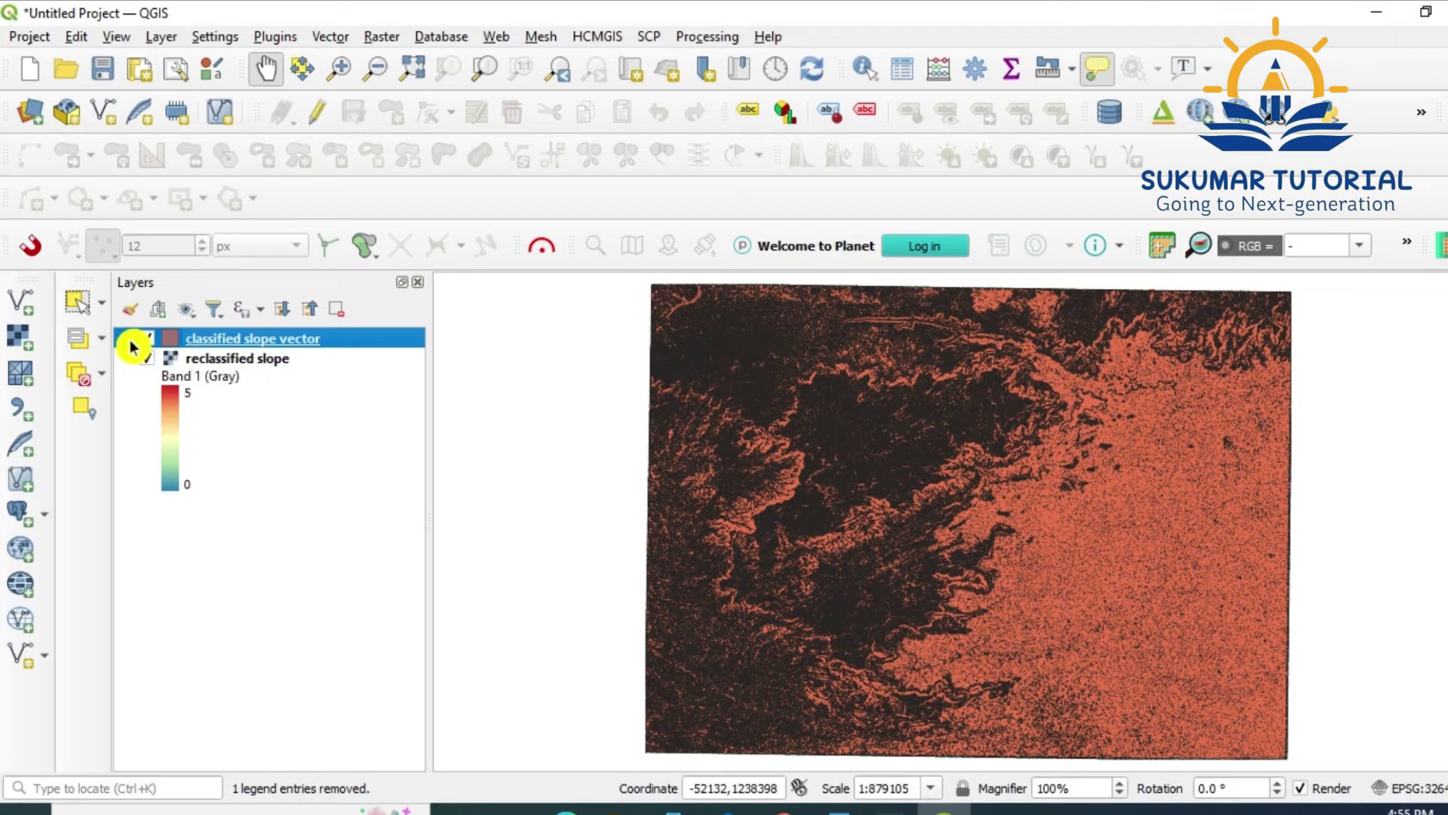
right_click(273, 348)
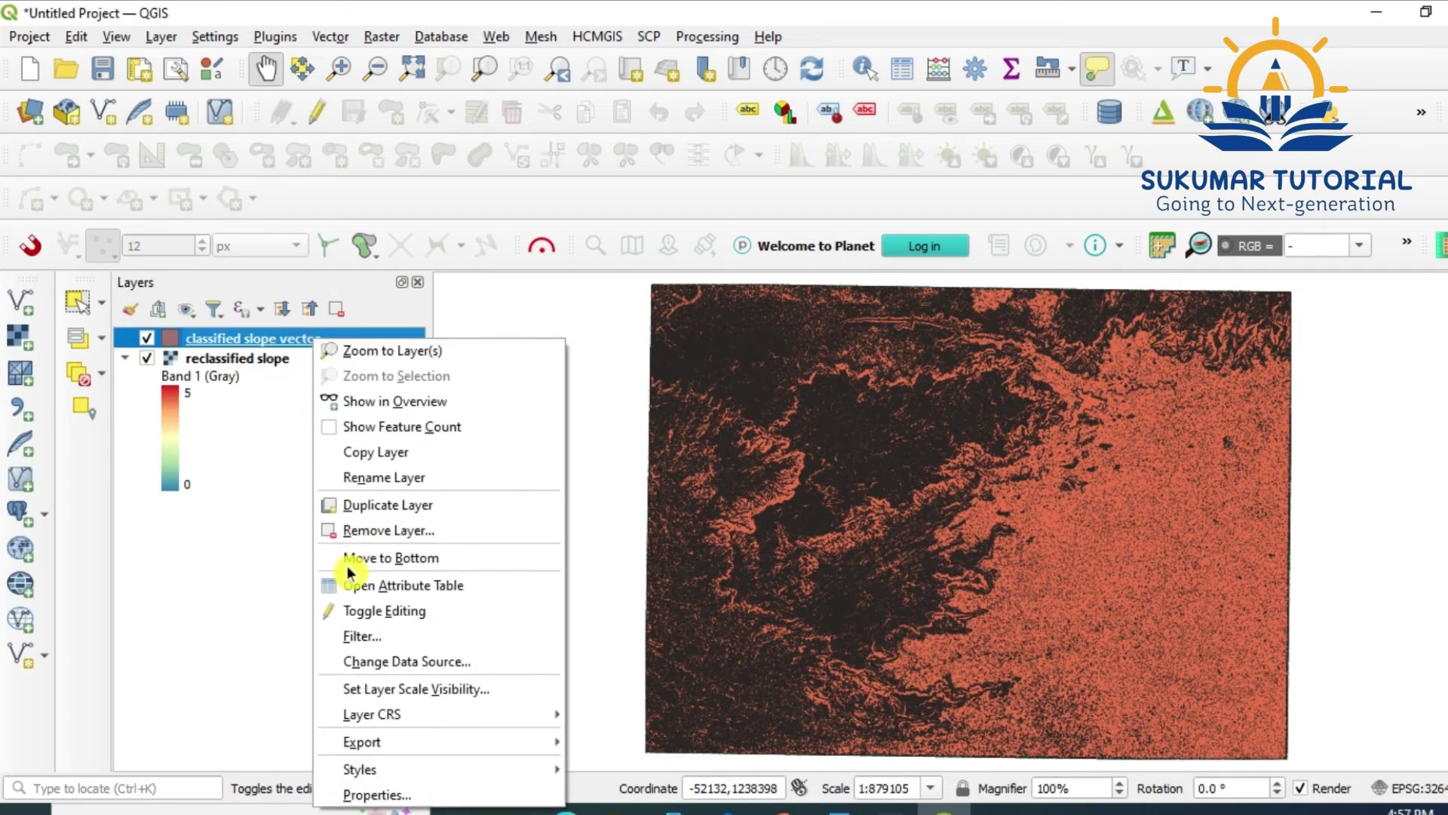
click(385, 797)
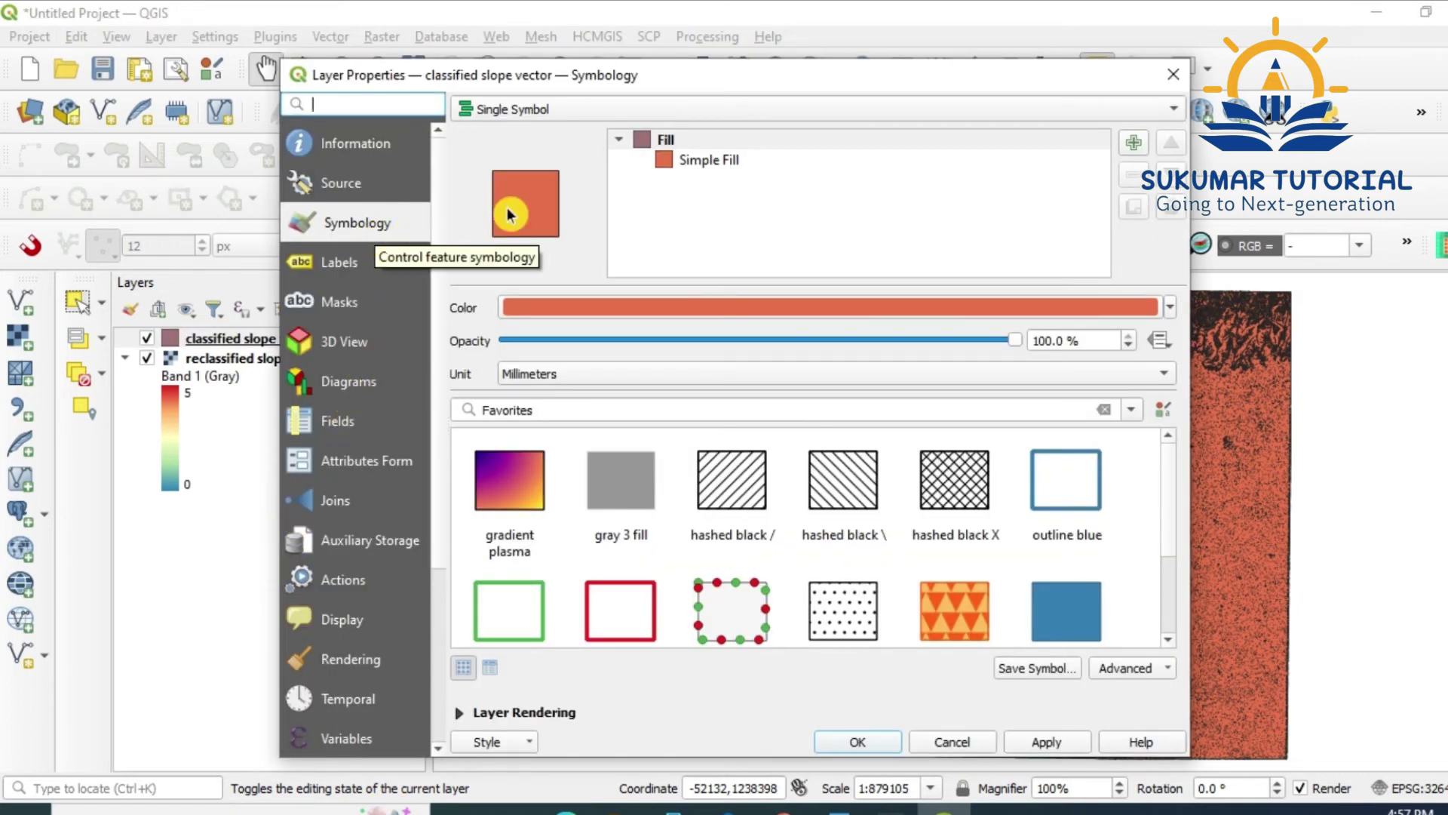
click(1170, 112)
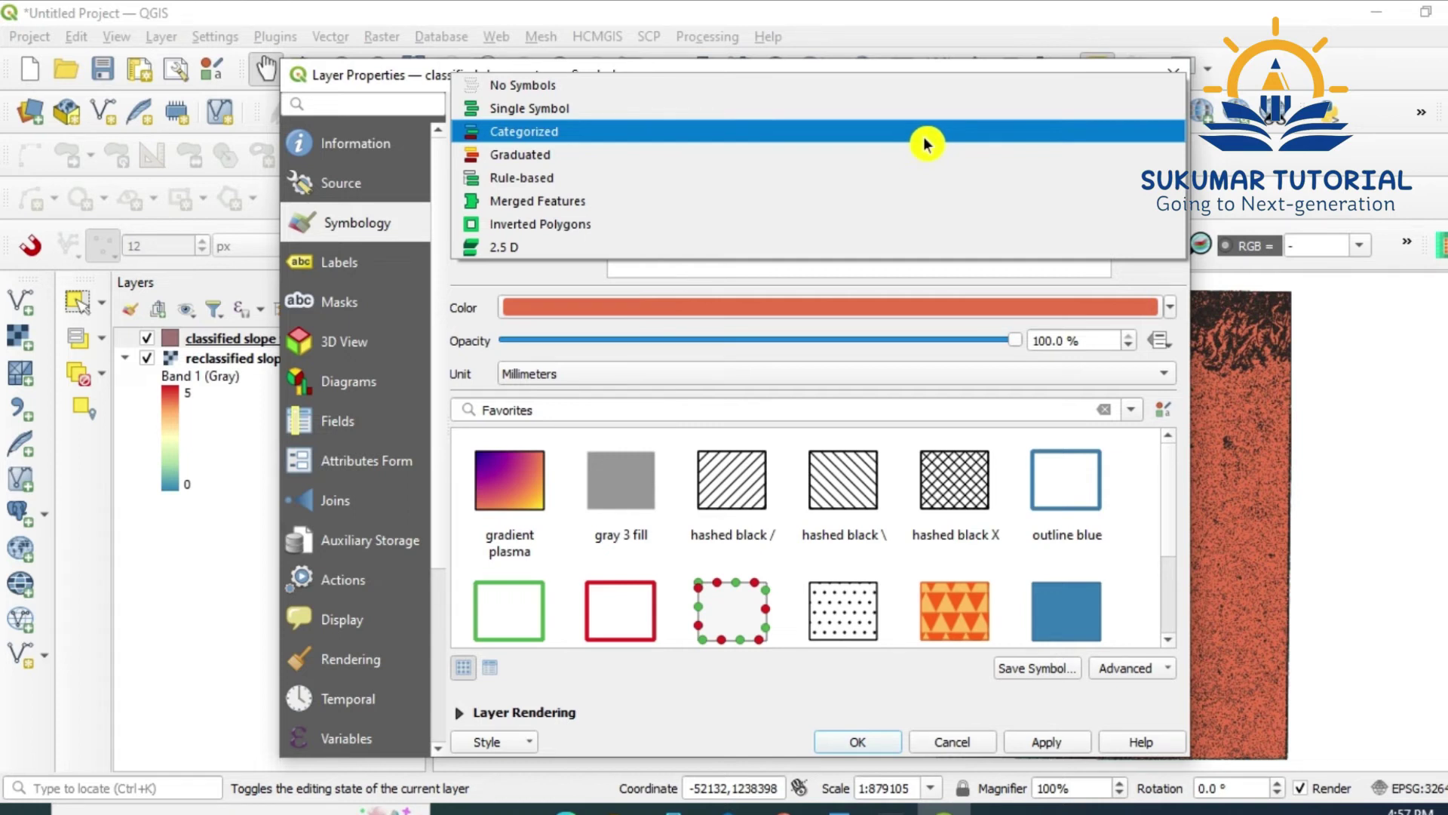
click(928, 136)
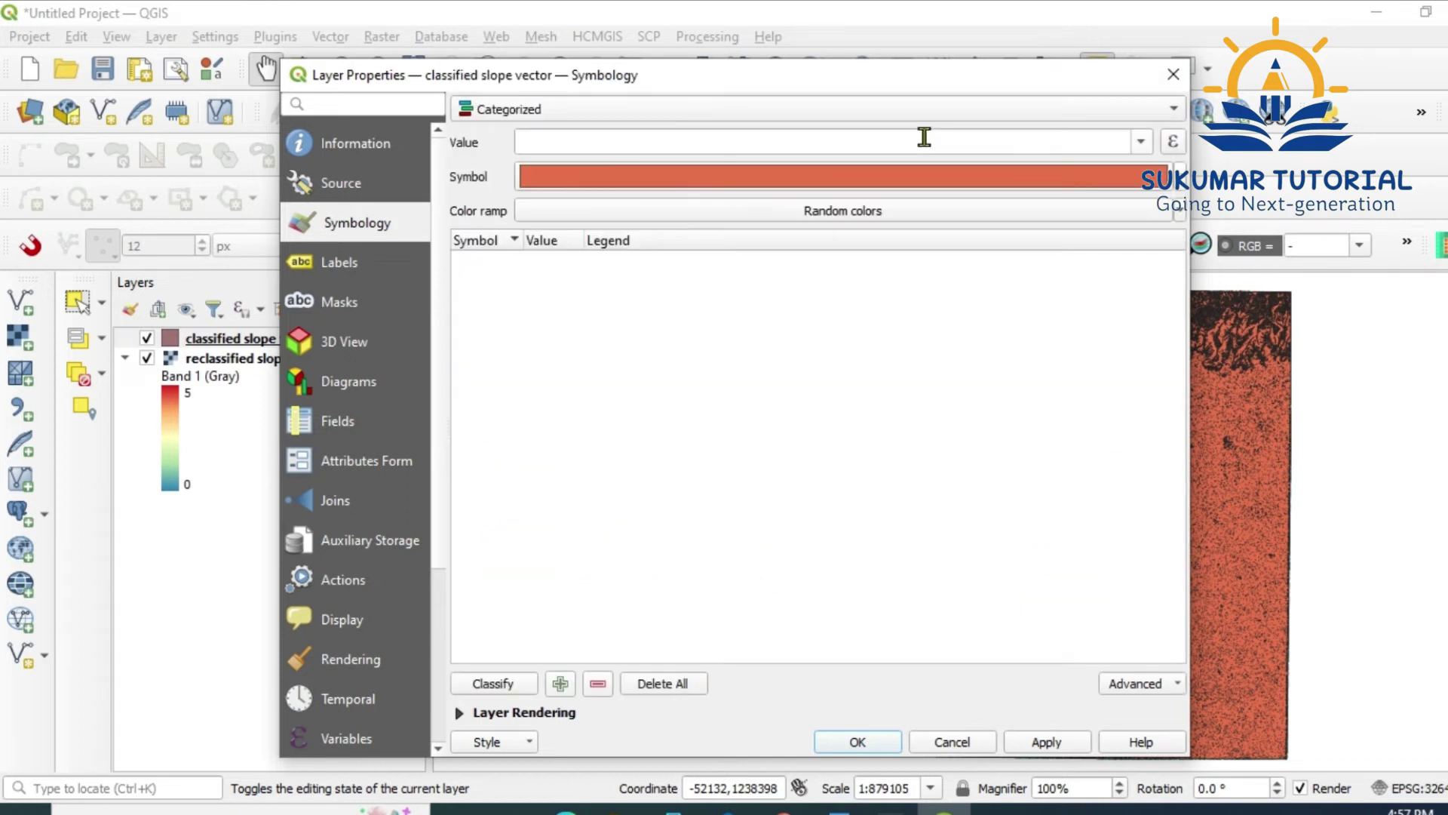
click(1141, 144)
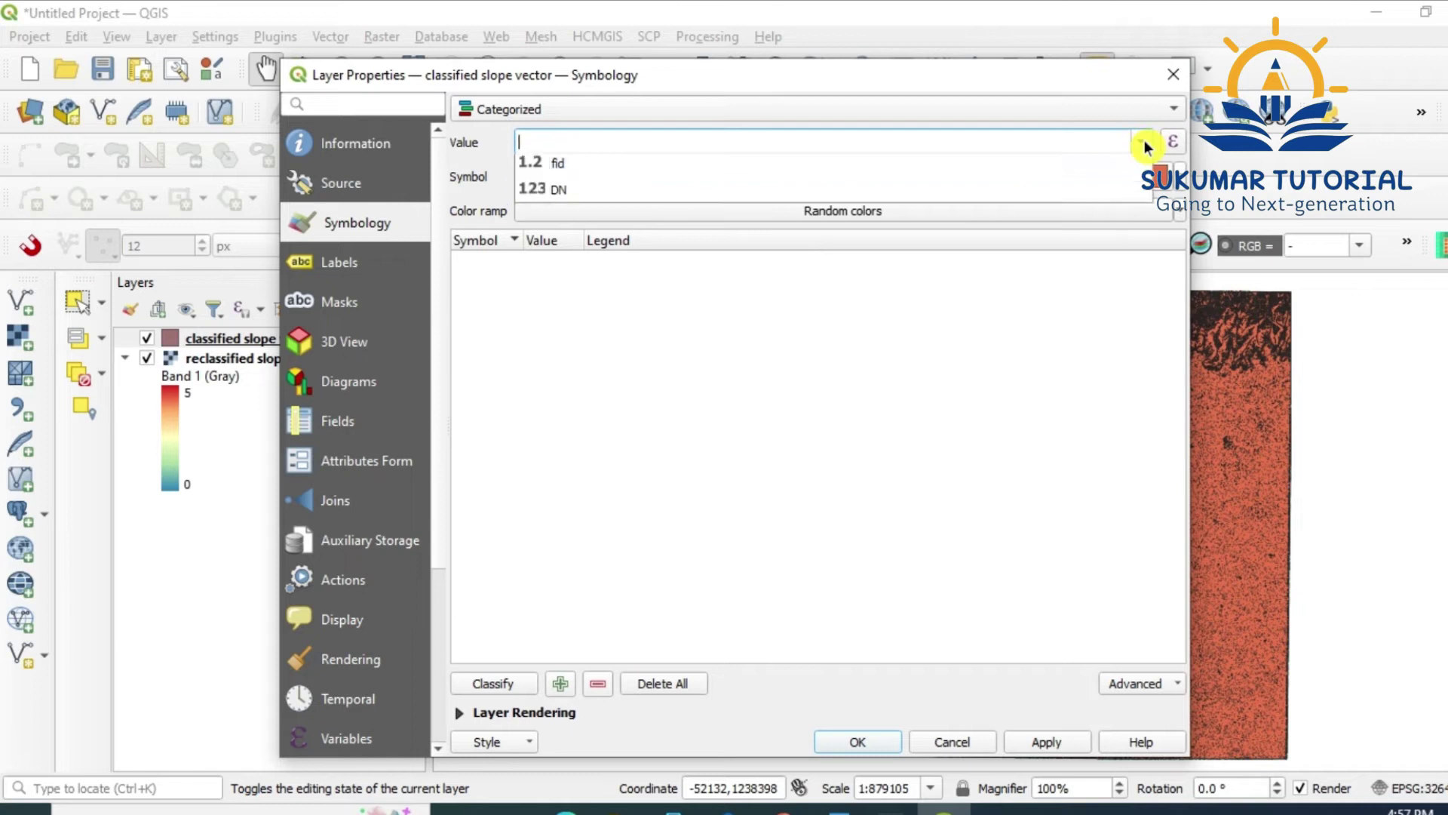
click(1081, 196)
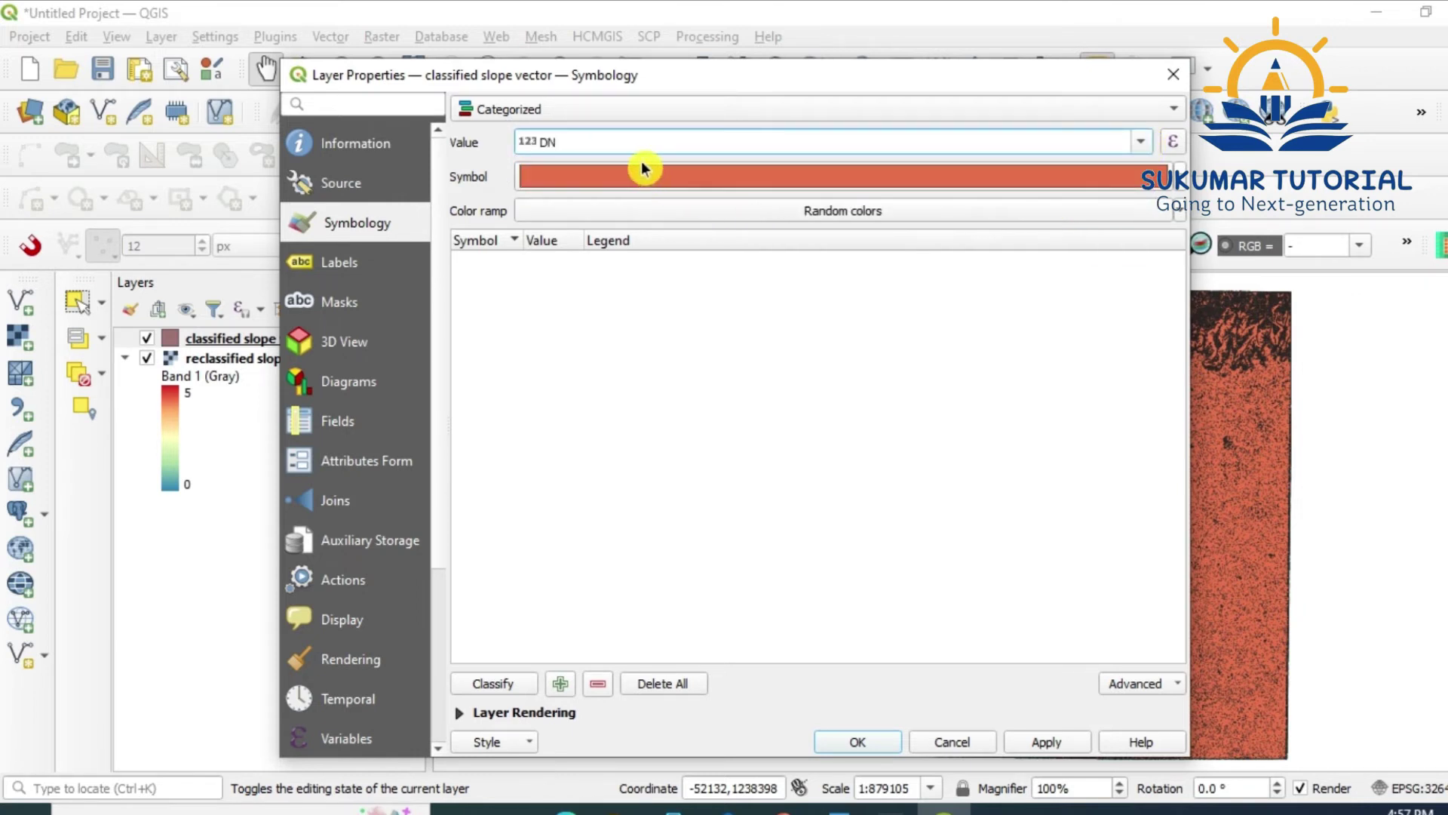
click(491, 688)
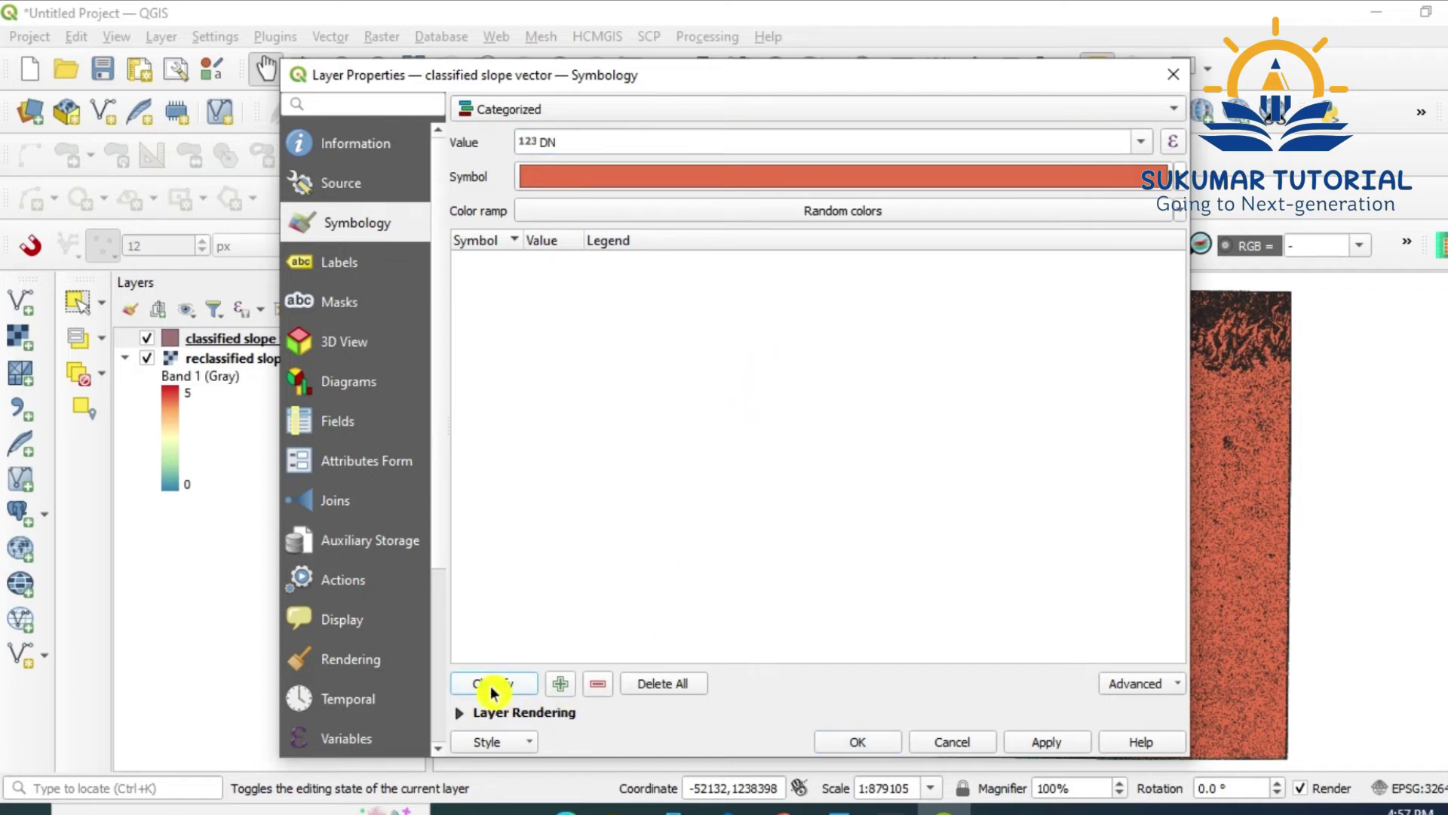
click(491, 688)
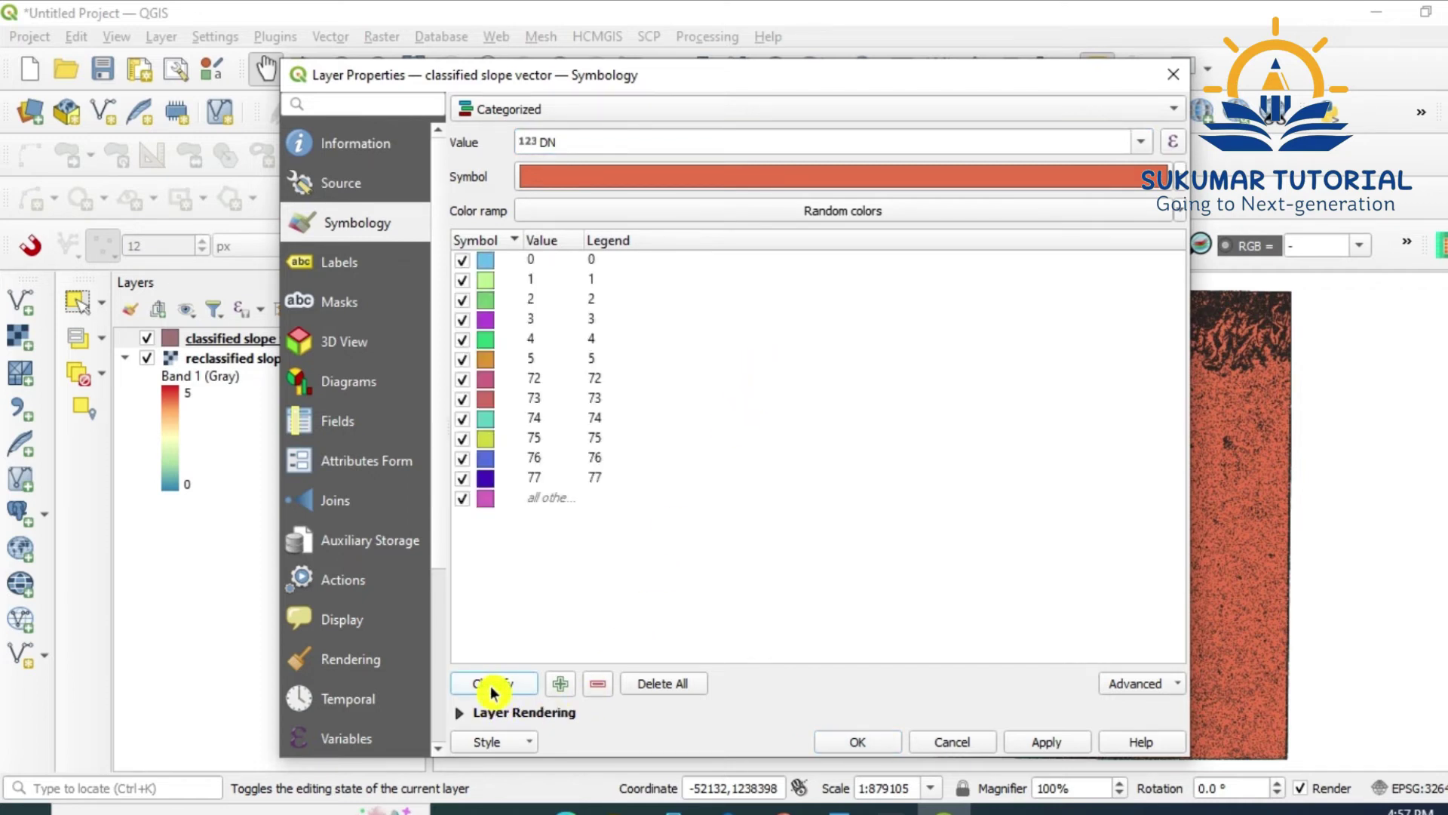
Delete the unwanted categories 72, 73, 74, 75, 76, 77, all other values, and 0.
click(535, 386)
click(598, 683)
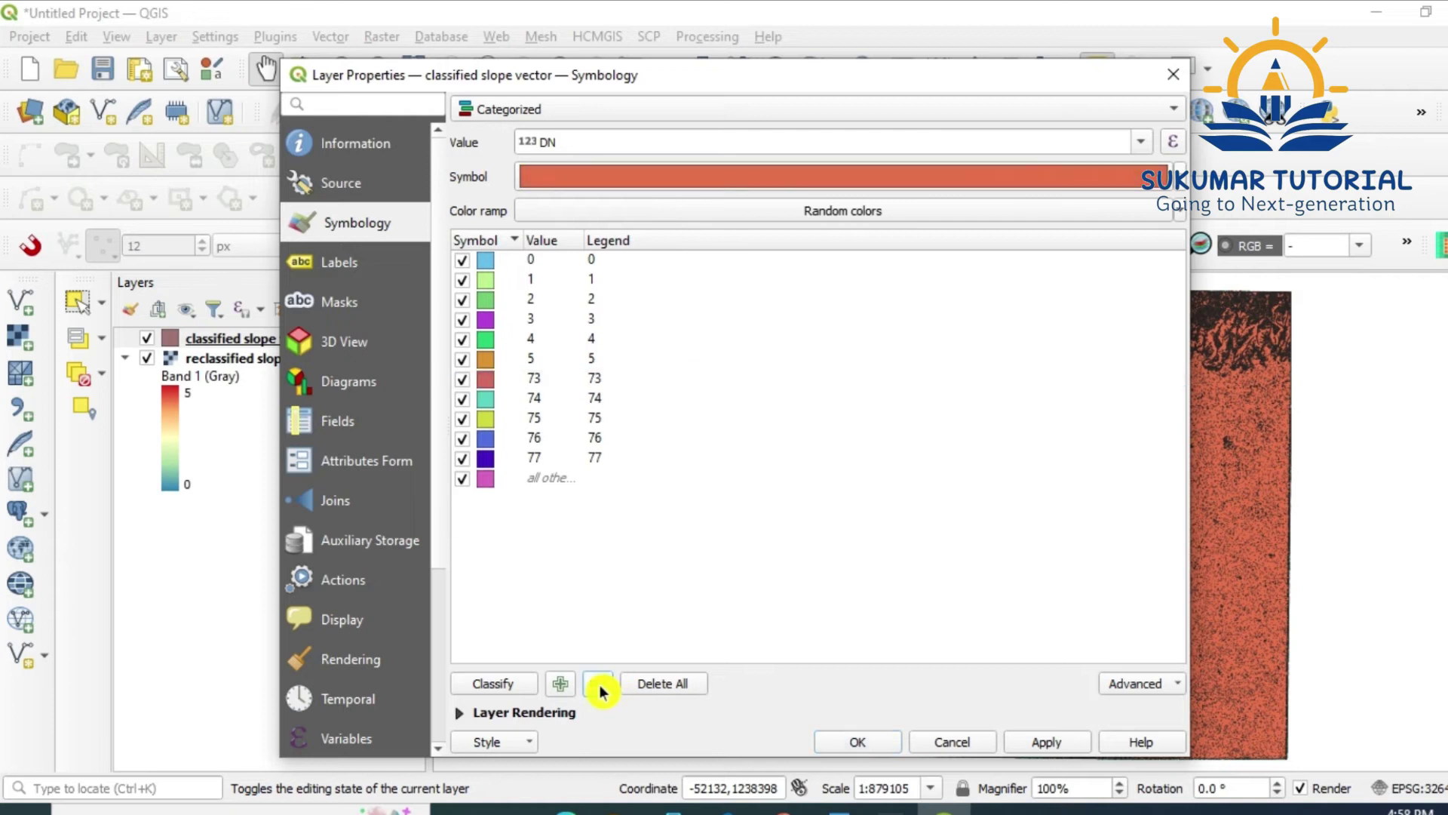
click(536, 381)
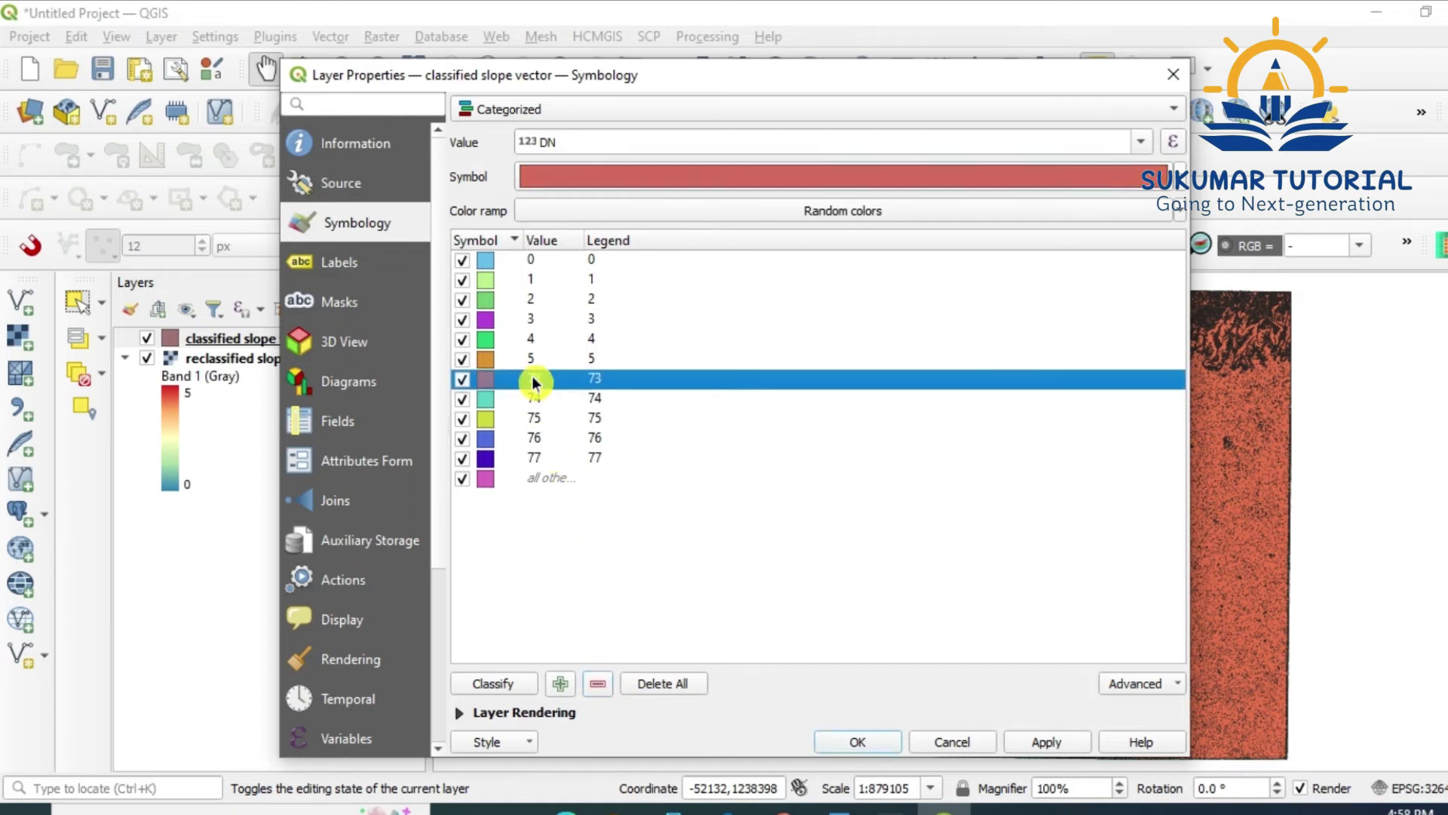
click(599, 685)
click(540, 387)
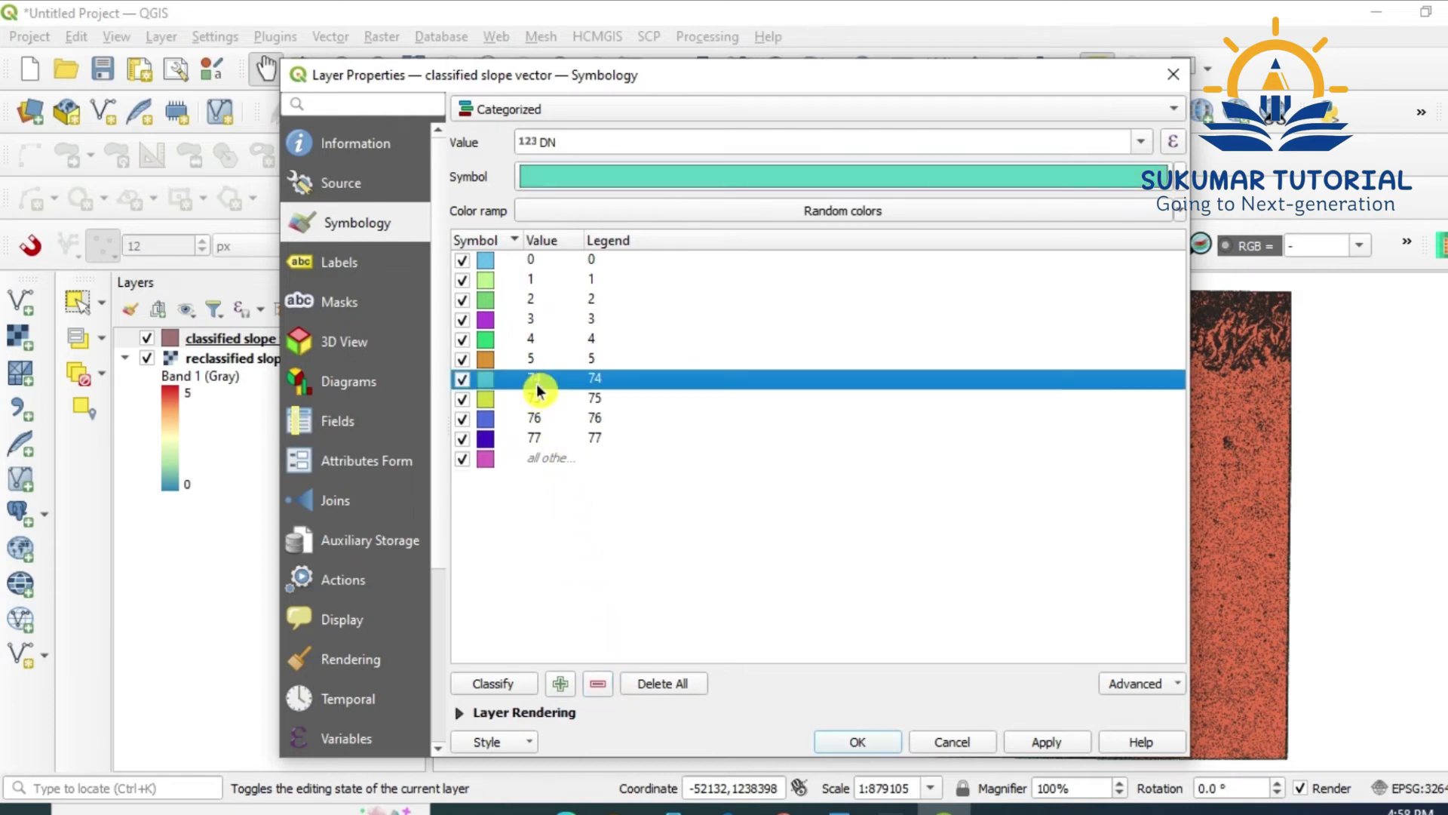
click(598, 683)
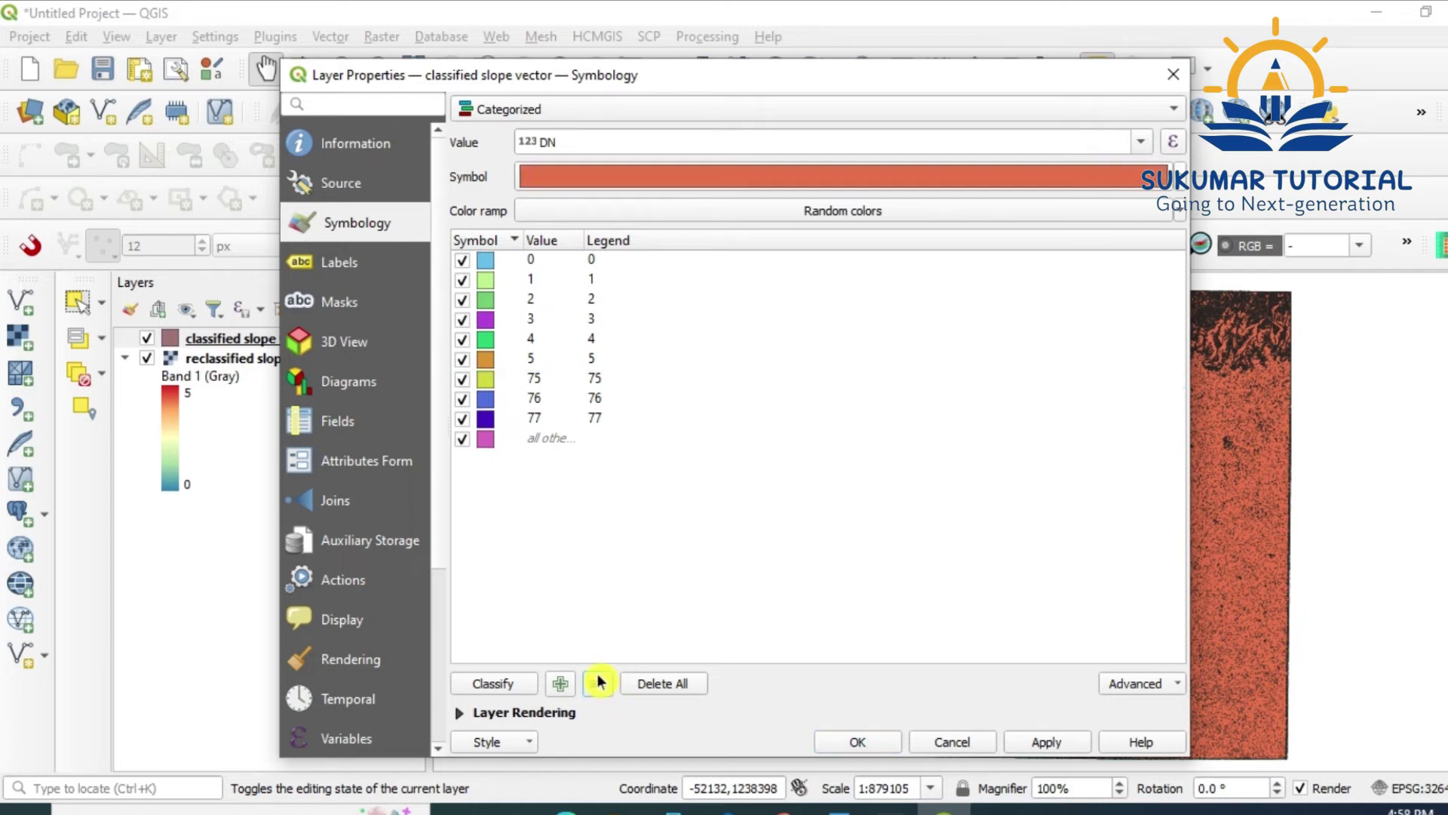
click(535, 385)
click(598, 684)
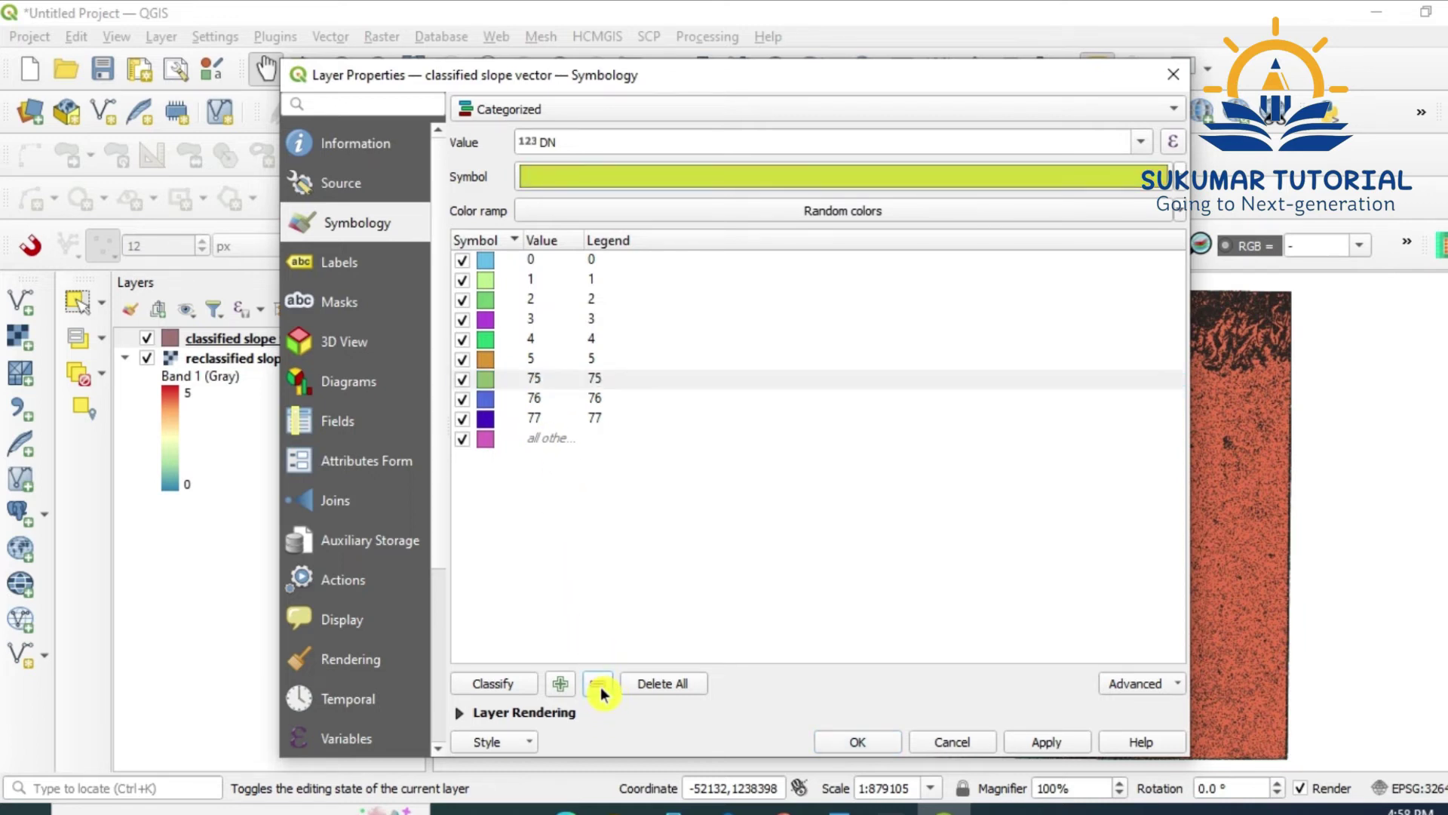
click(534, 380)
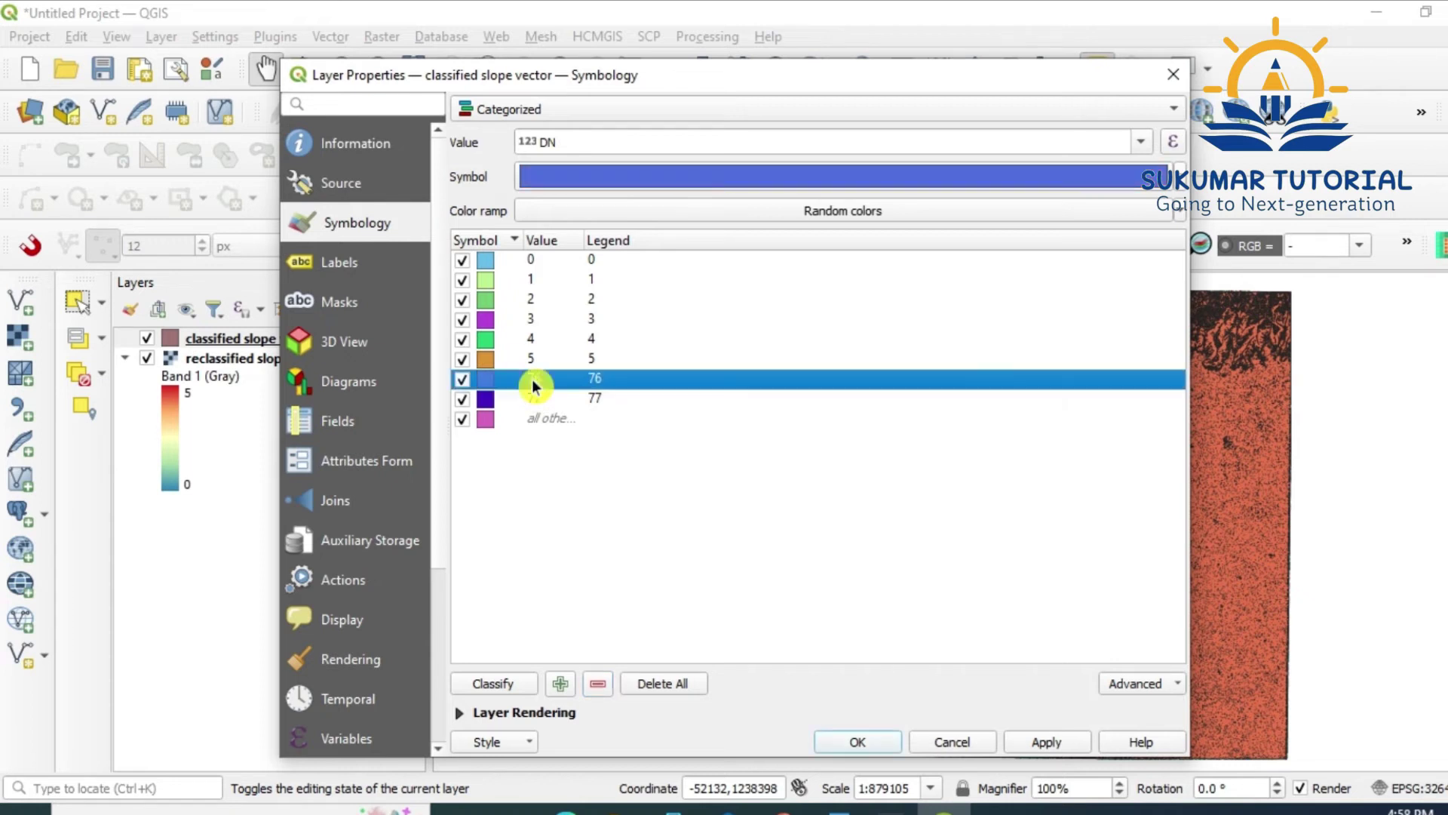
click(596, 688)
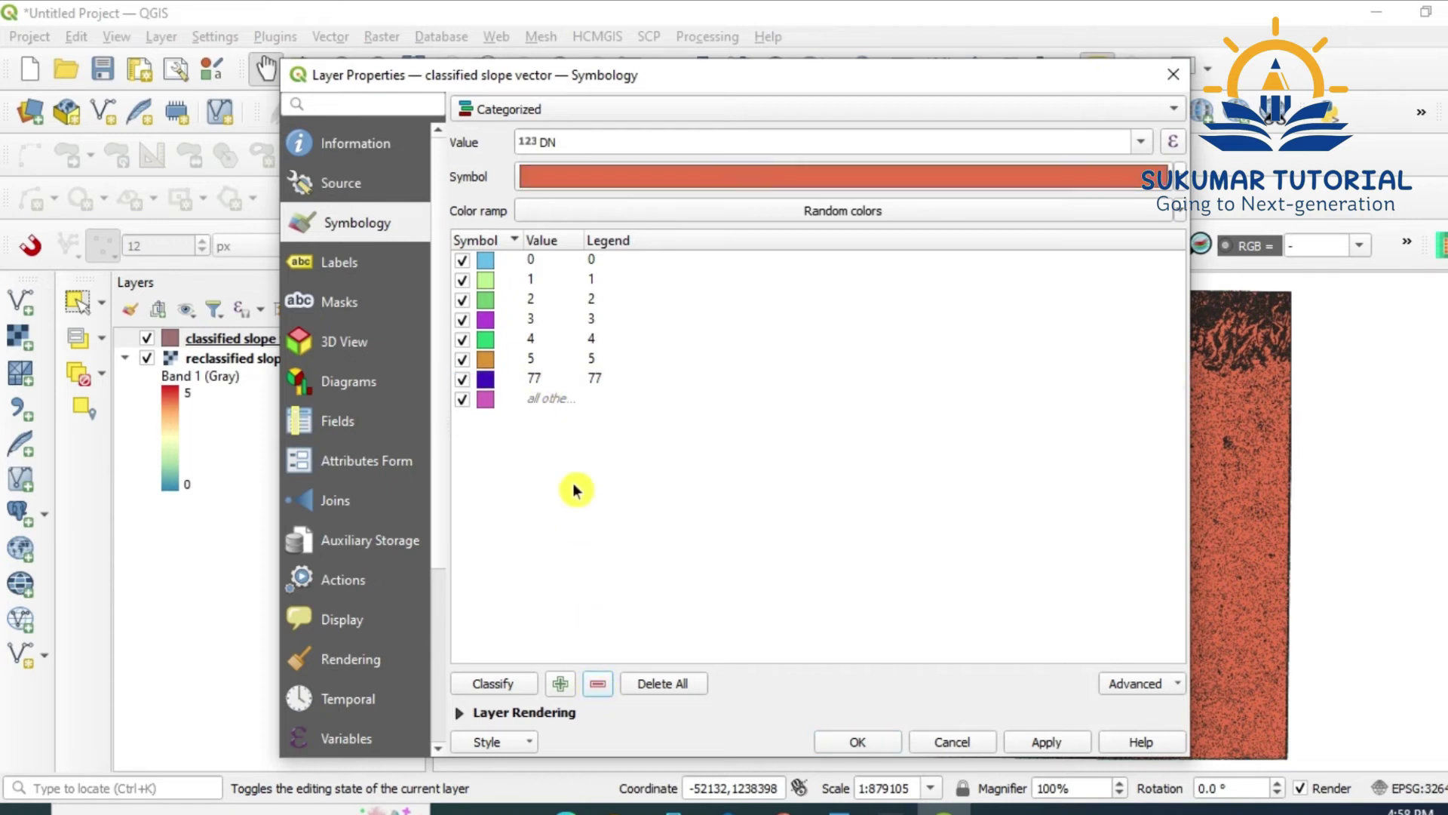
click(540, 379)
click(601, 689)
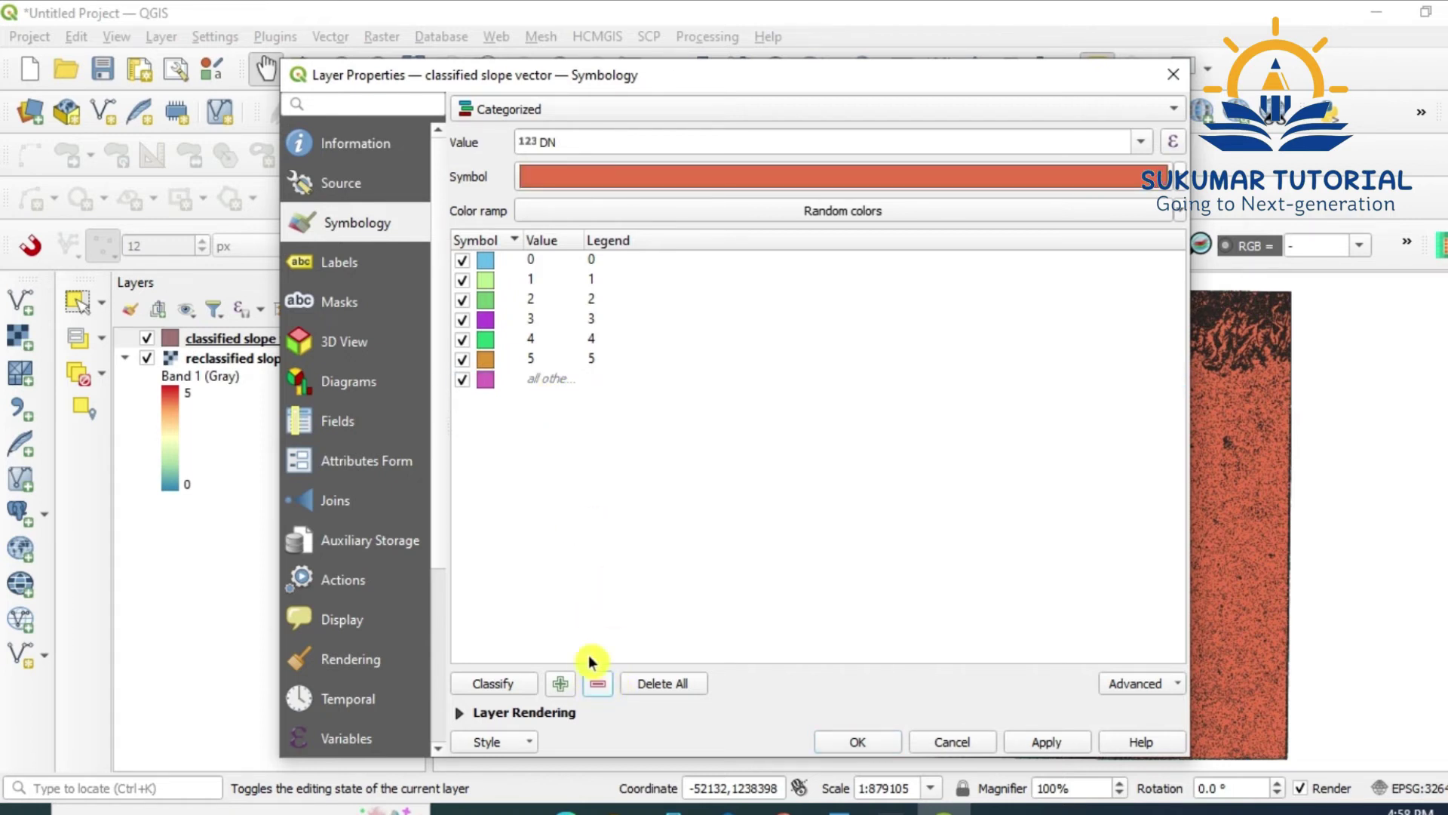
click(537, 381)
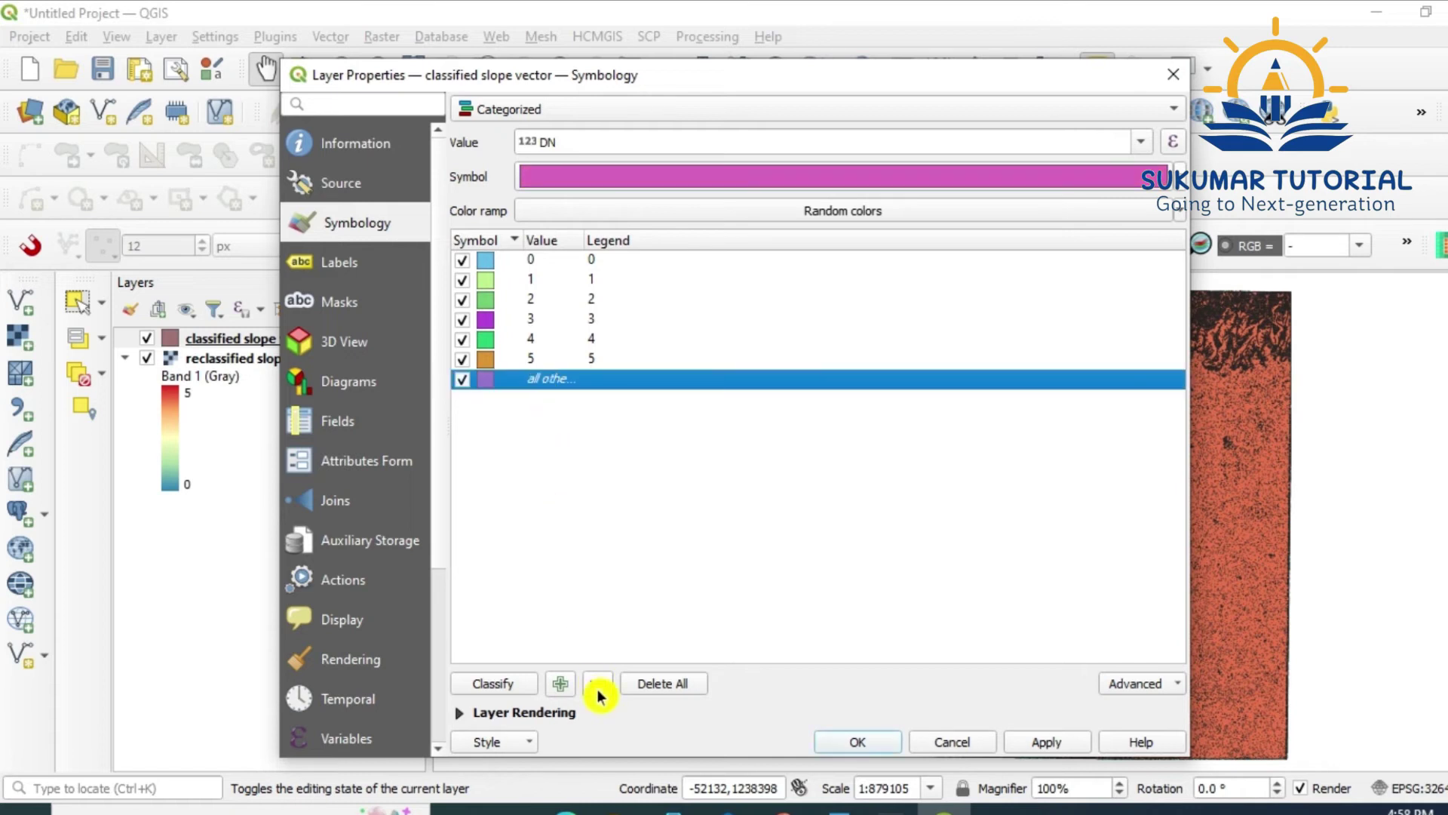
click(597, 685)
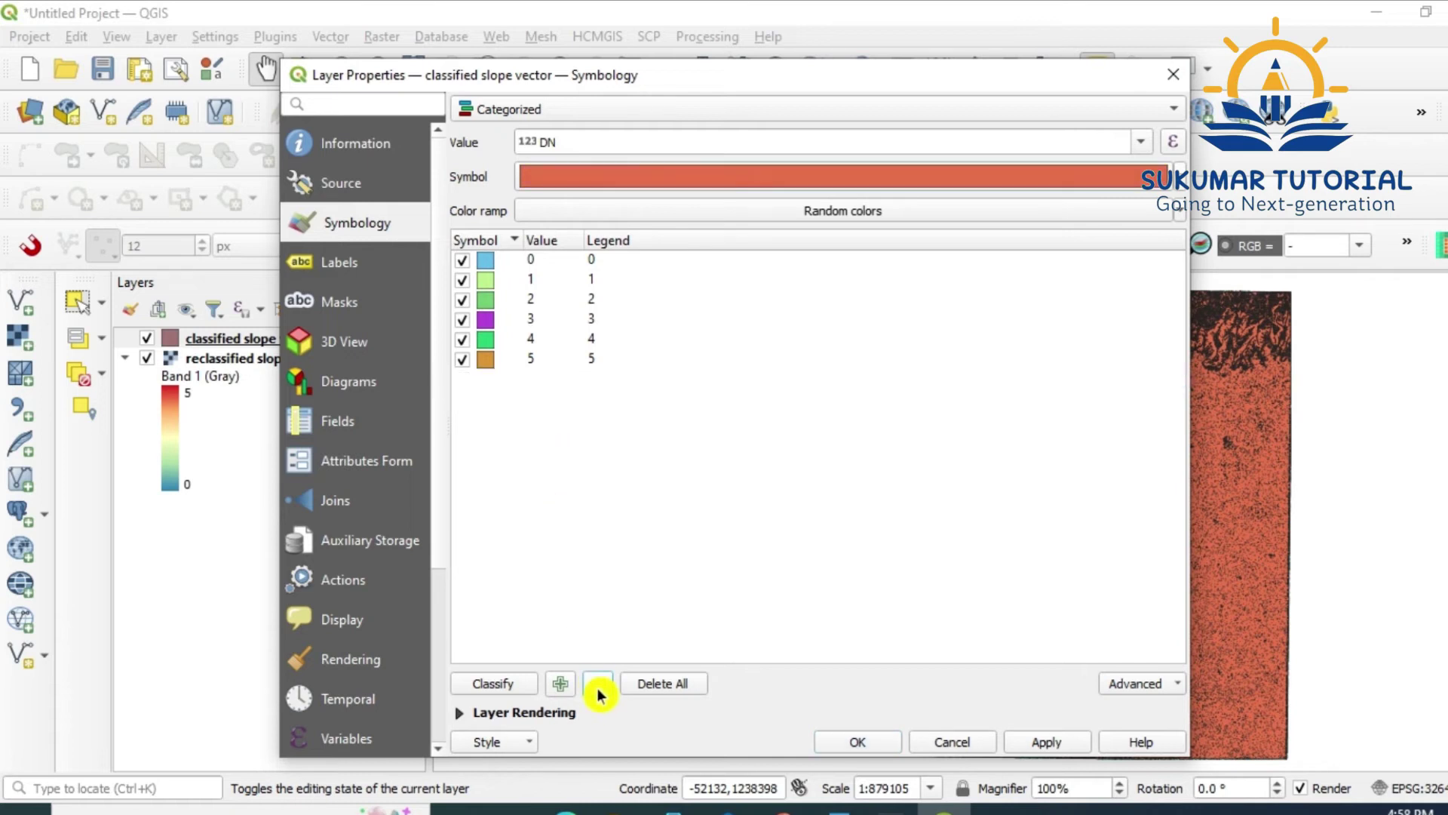
click(502, 260)
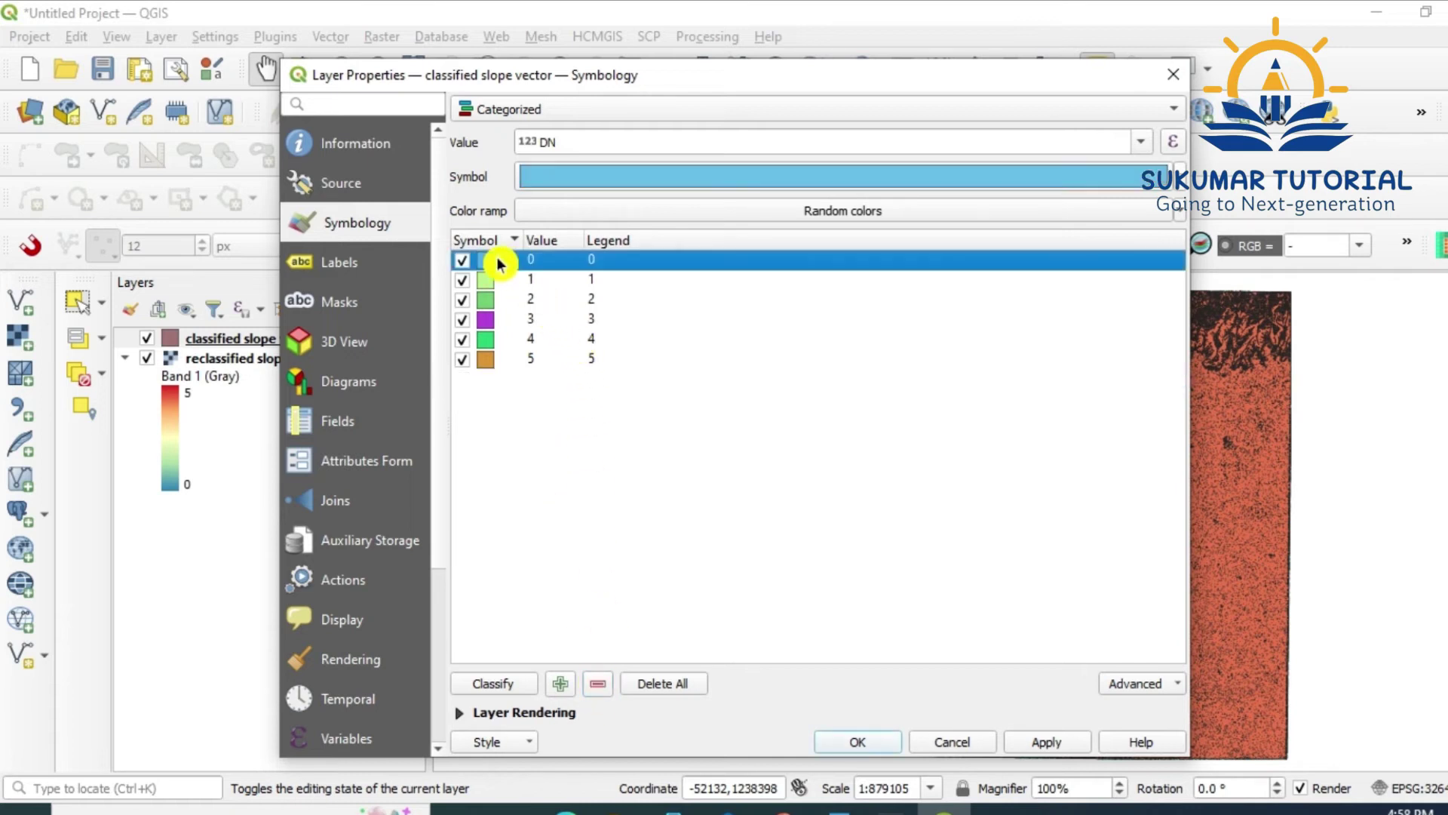
click(598, 684)
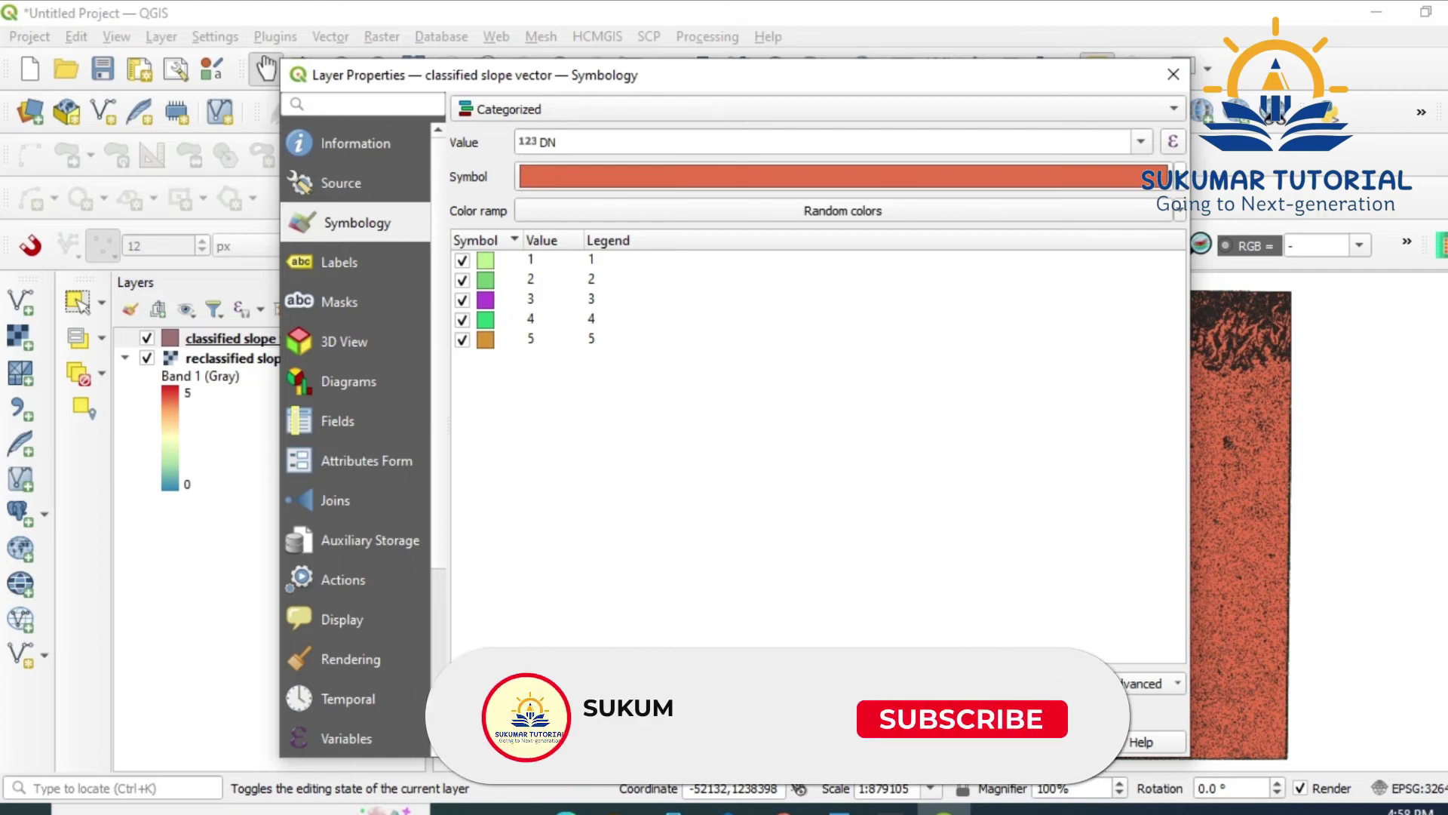
Apply the DN categories, toggle the reclassified slope raster off and on, and select category 1.
key(Return)
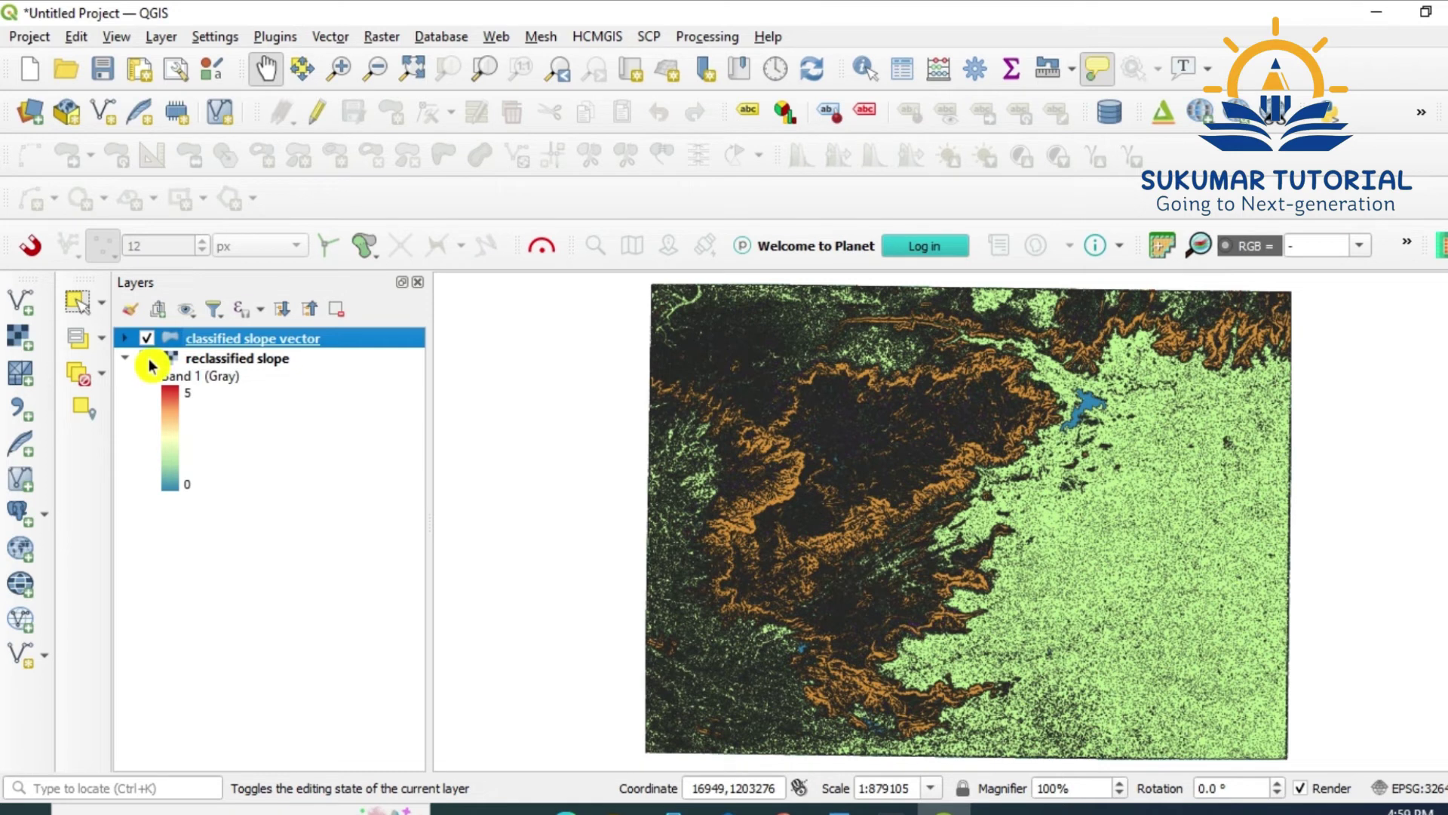
click(148, 360)
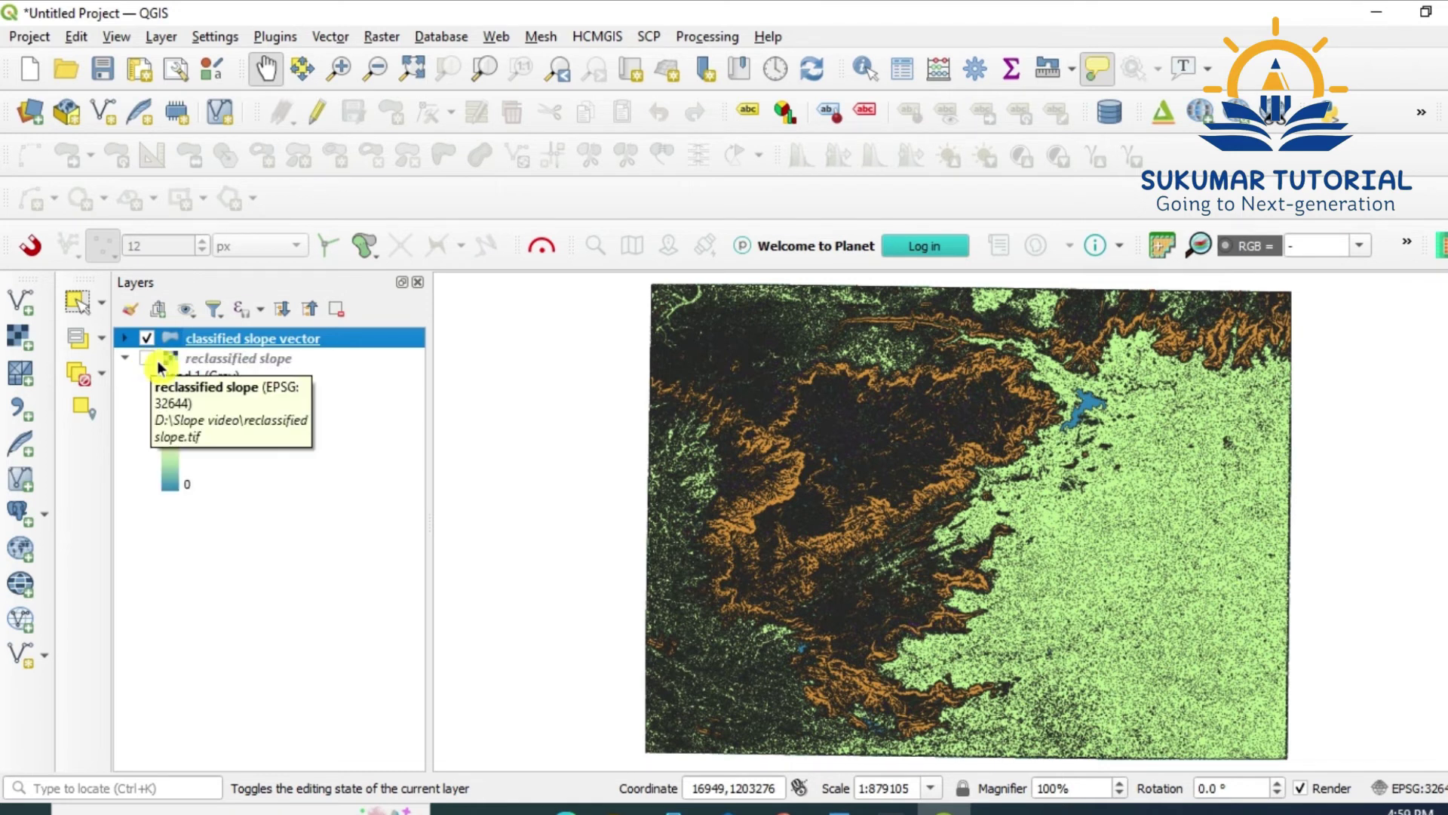
click(148, 358)
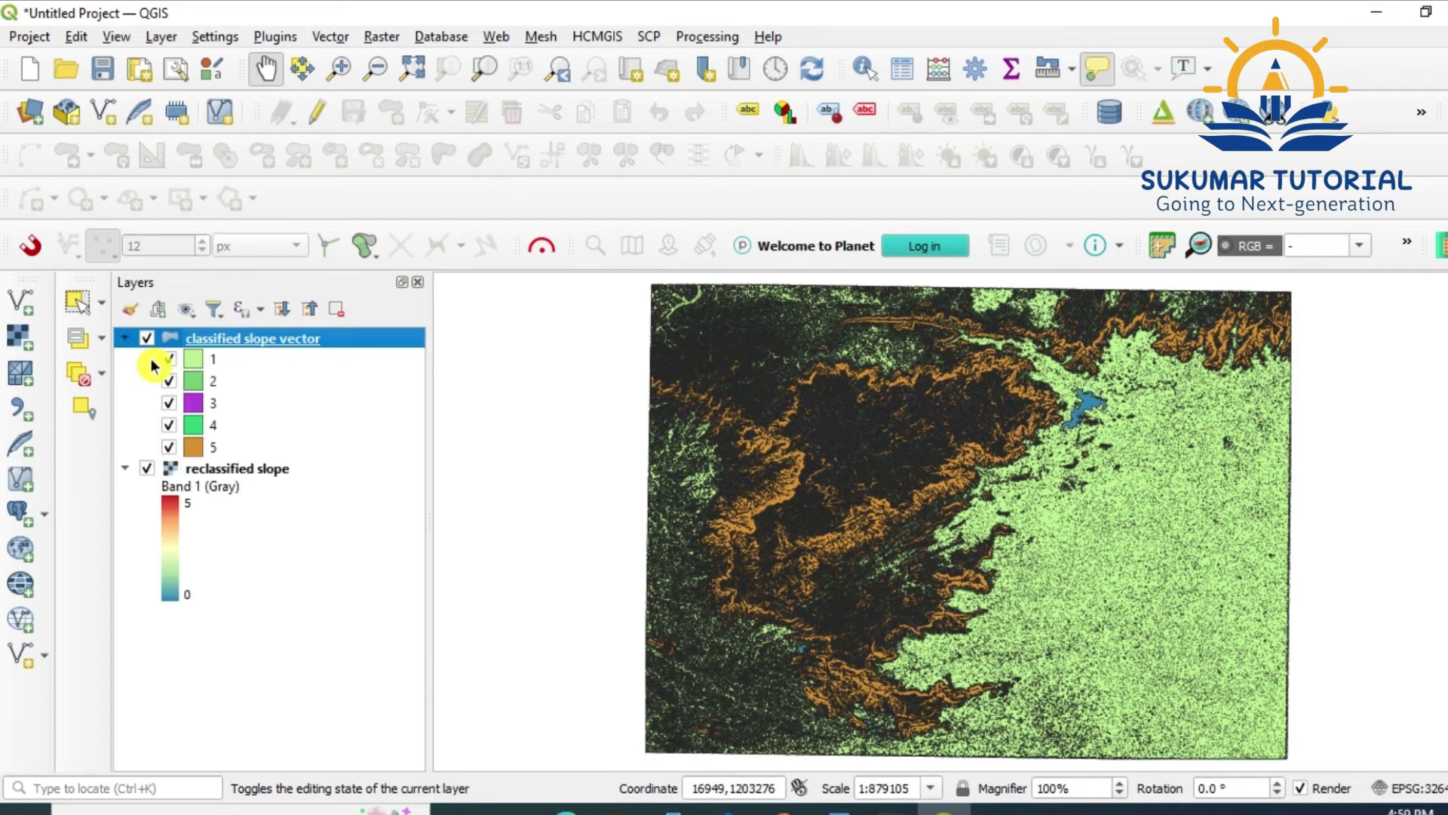
click(225, 362)
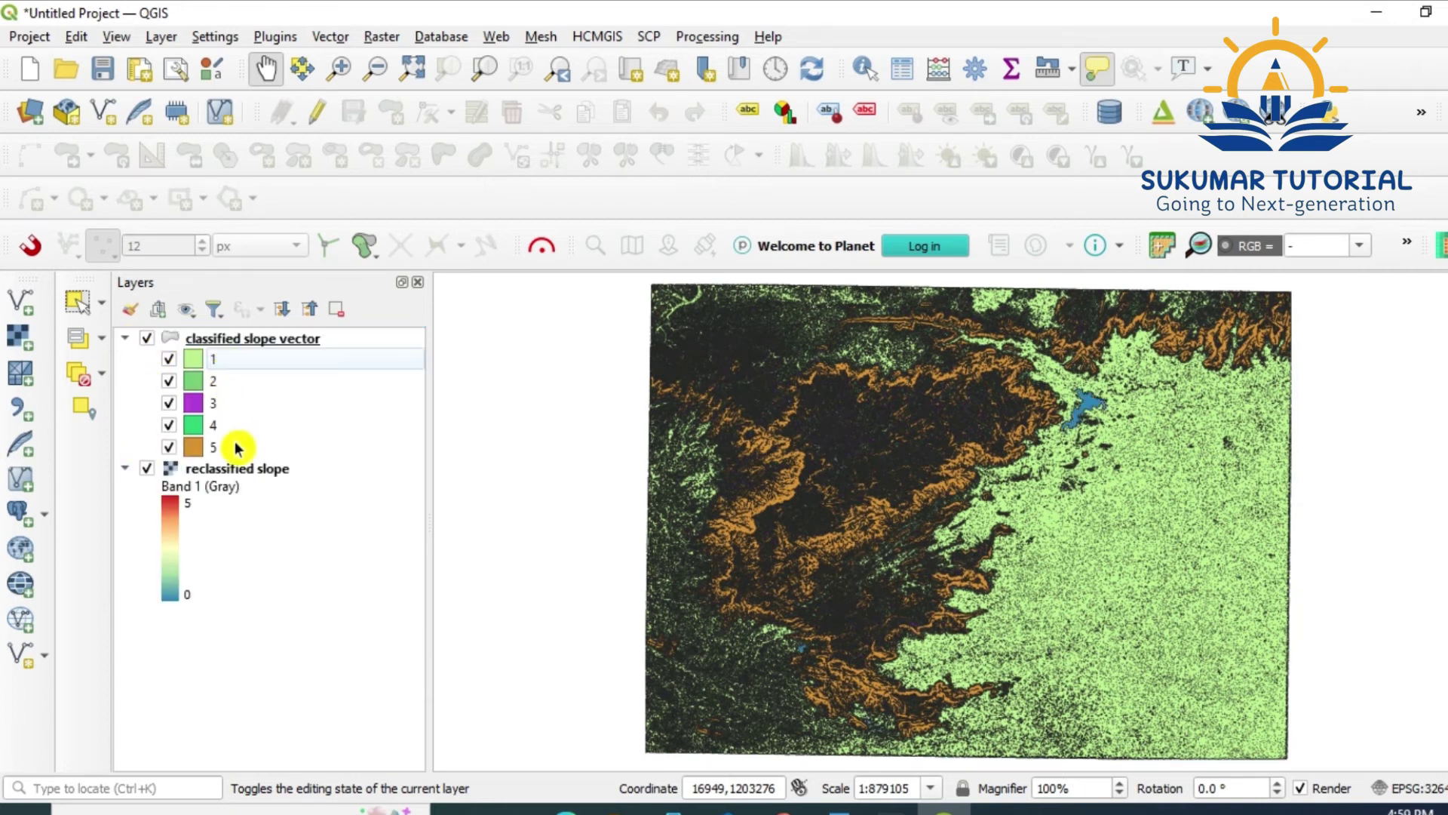
Keep class 1's fill as is, and make class 2 yellow and class 3 orange.
double_click(193, 357)
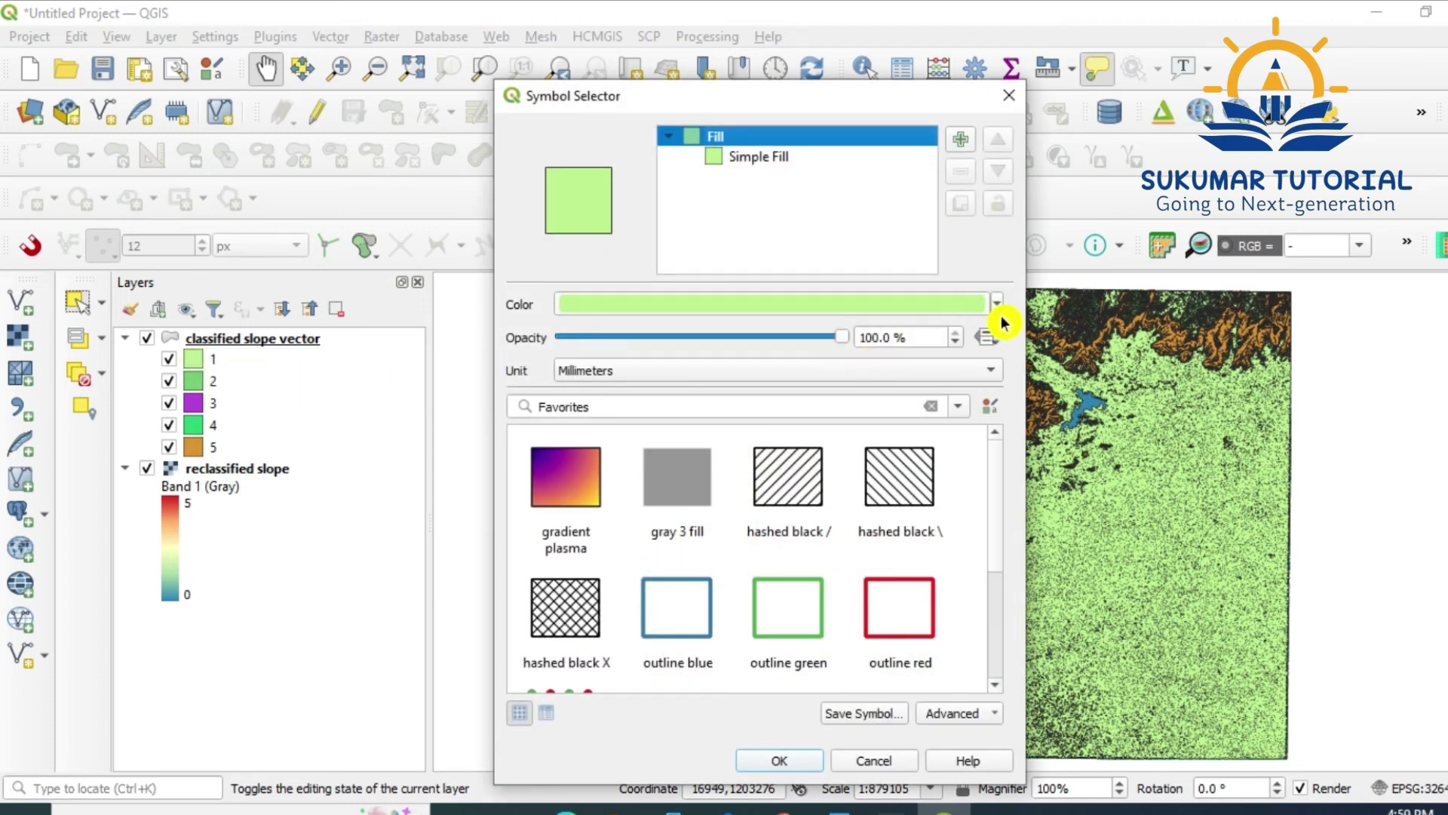
key(Return)
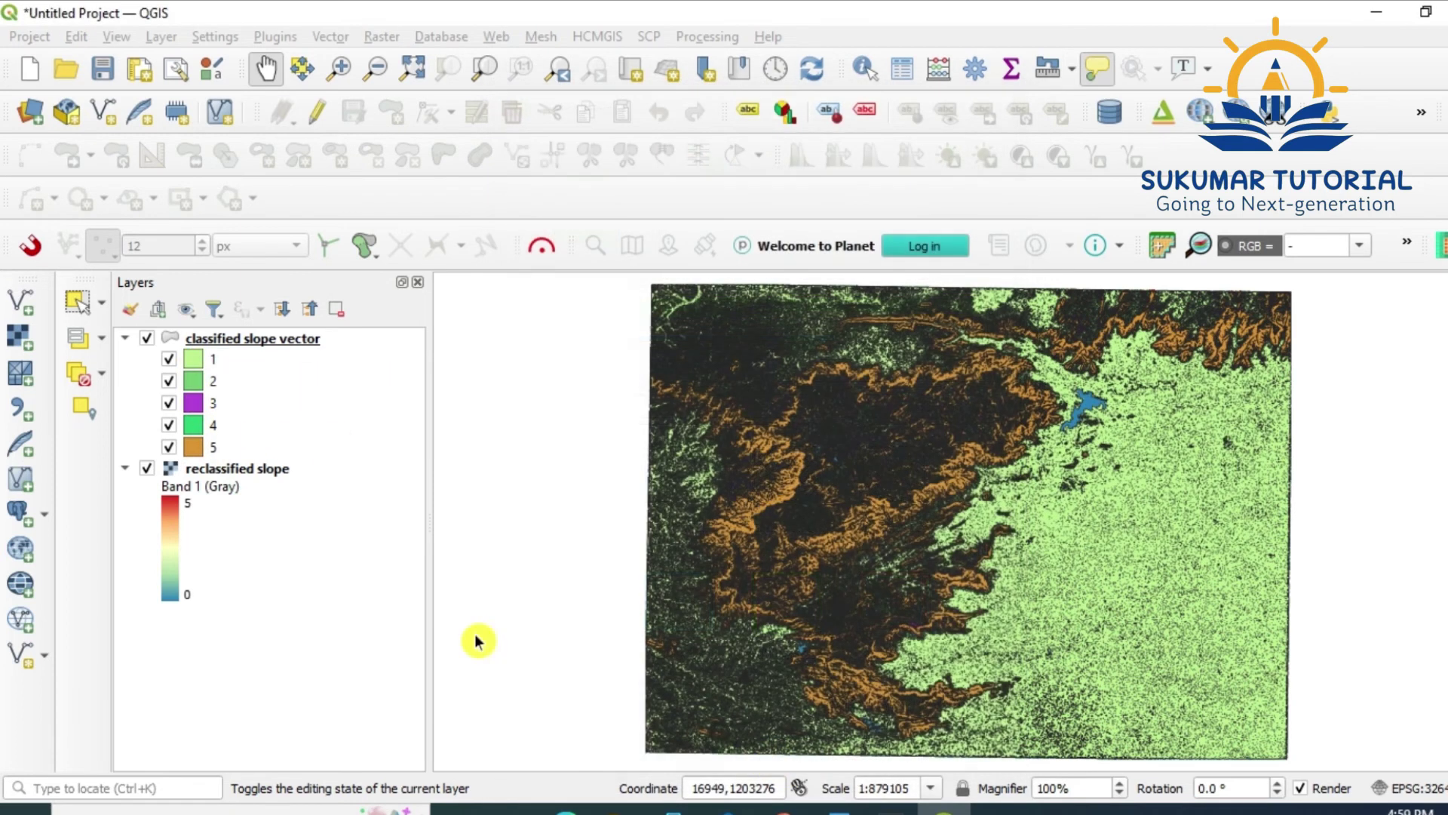
double_click(194, 385)
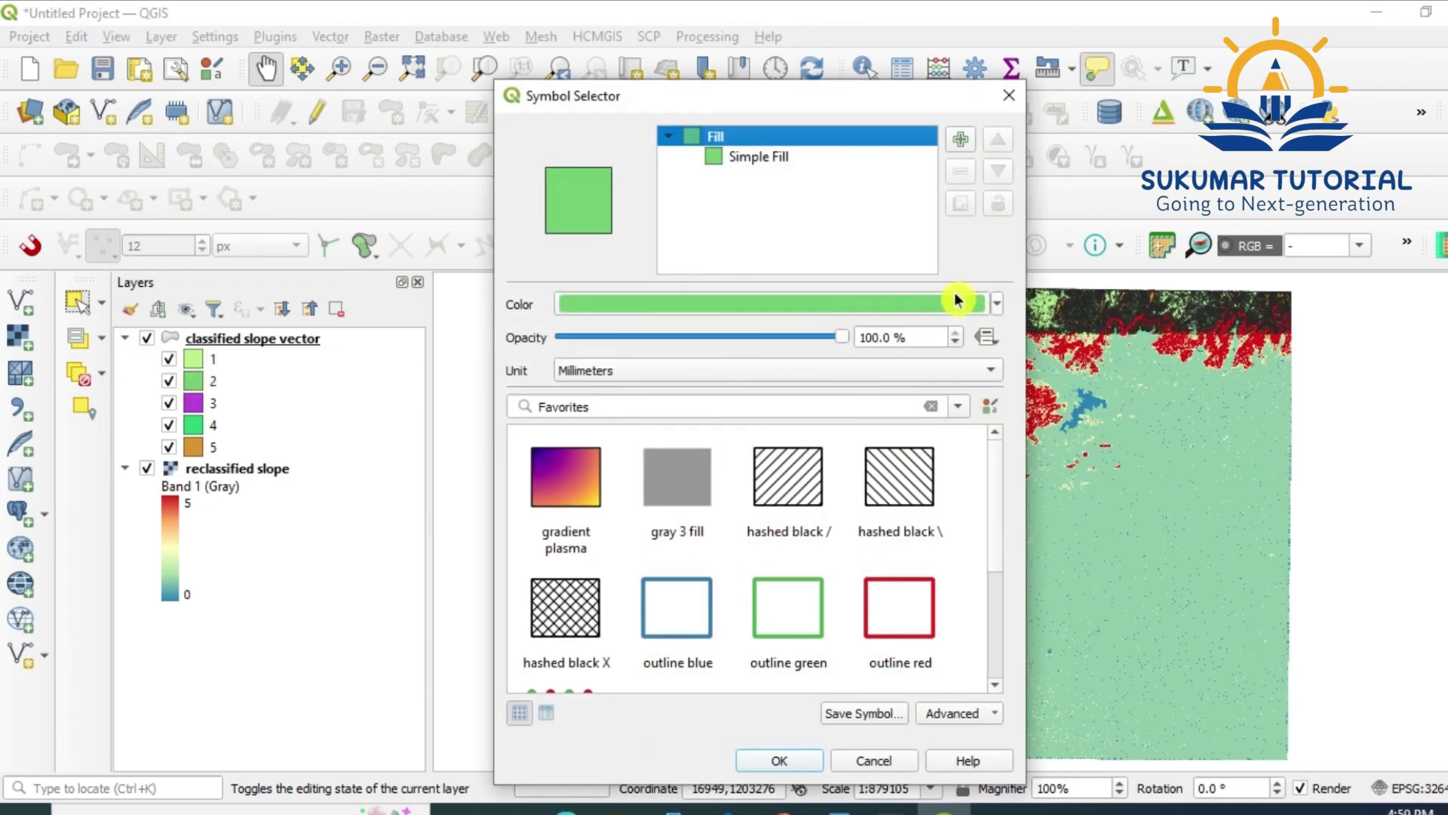
click(997, 305)
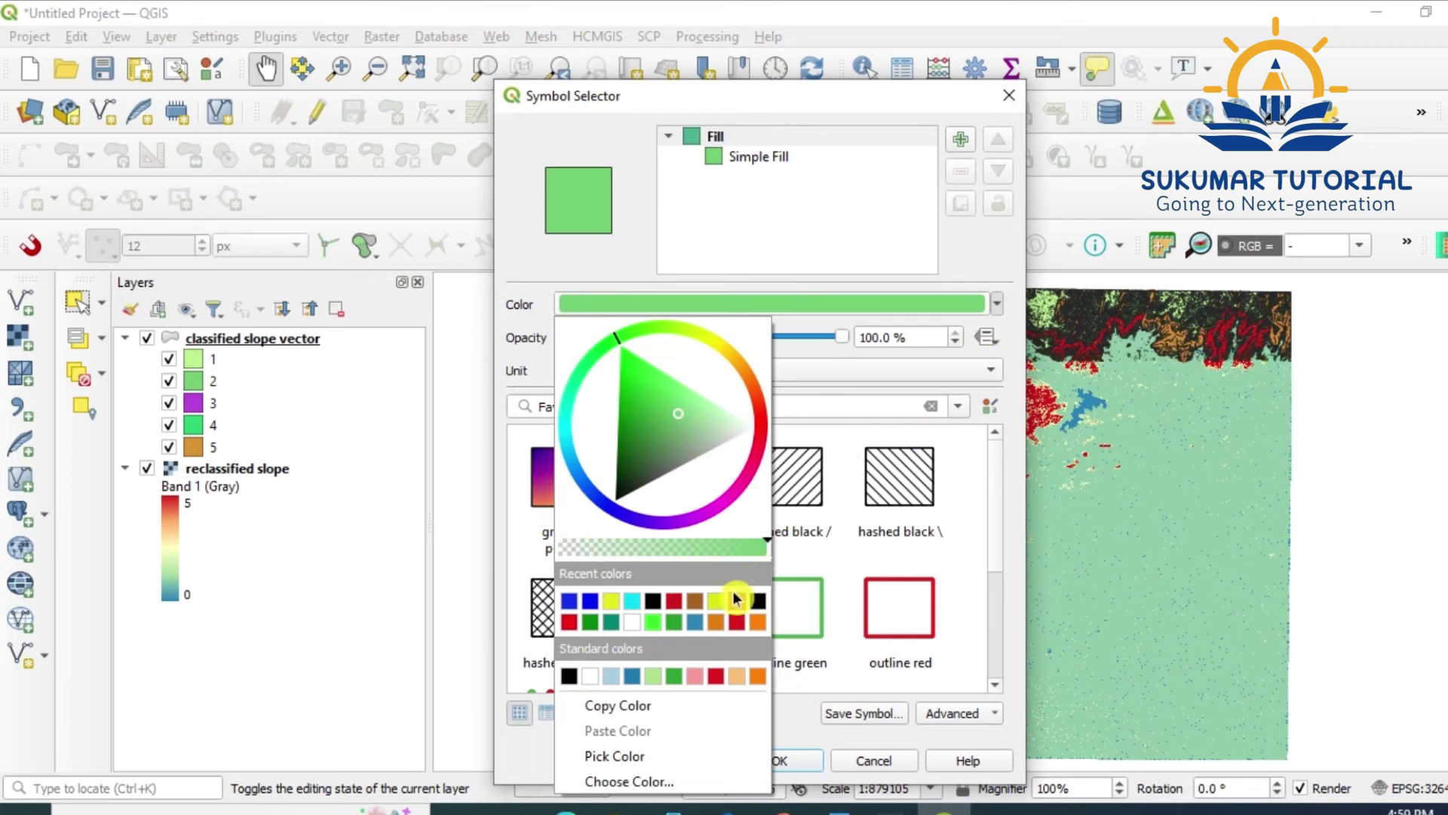
click(610, 600)
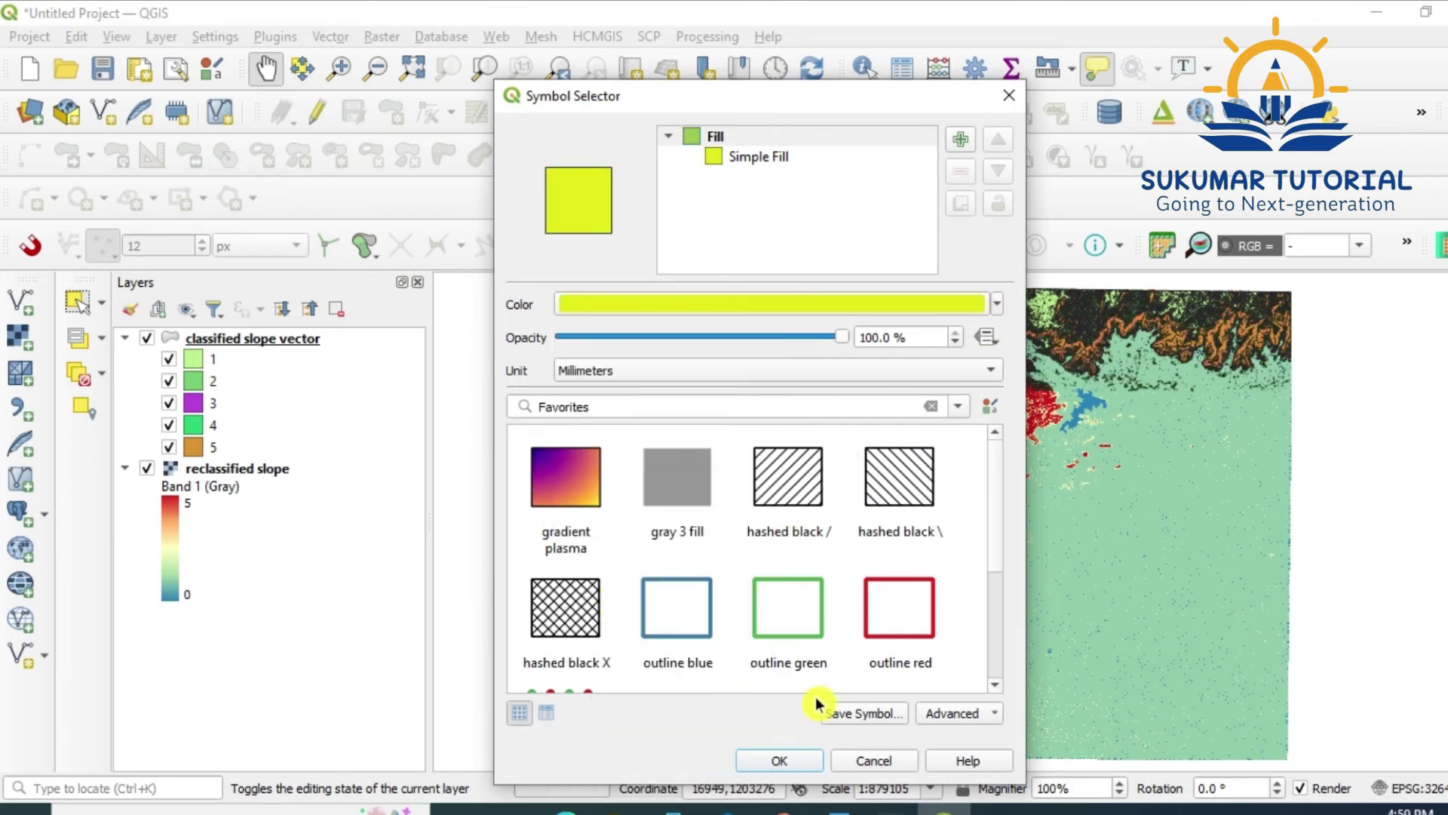
click(798, 763)
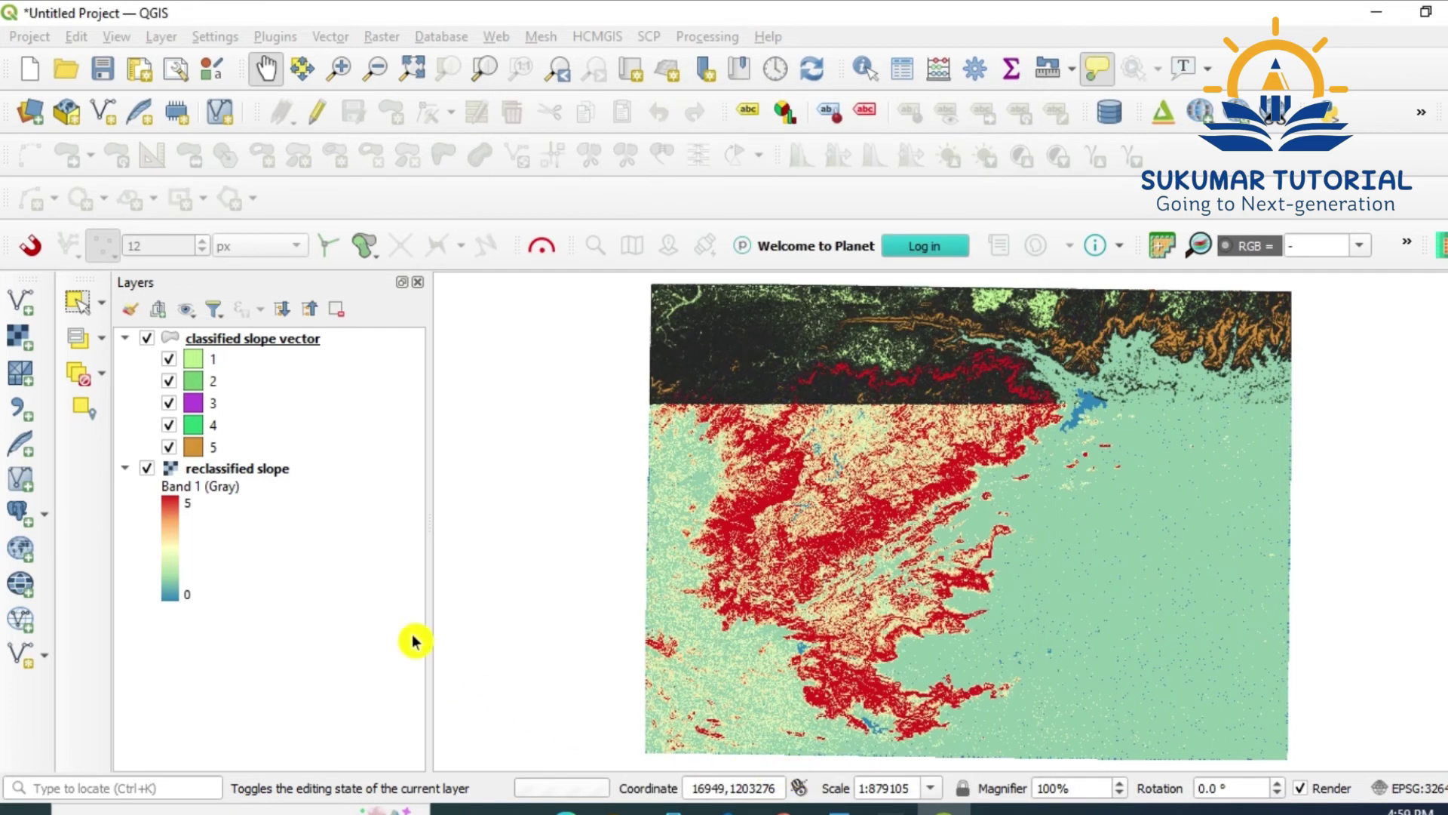
double_click(192, 402)
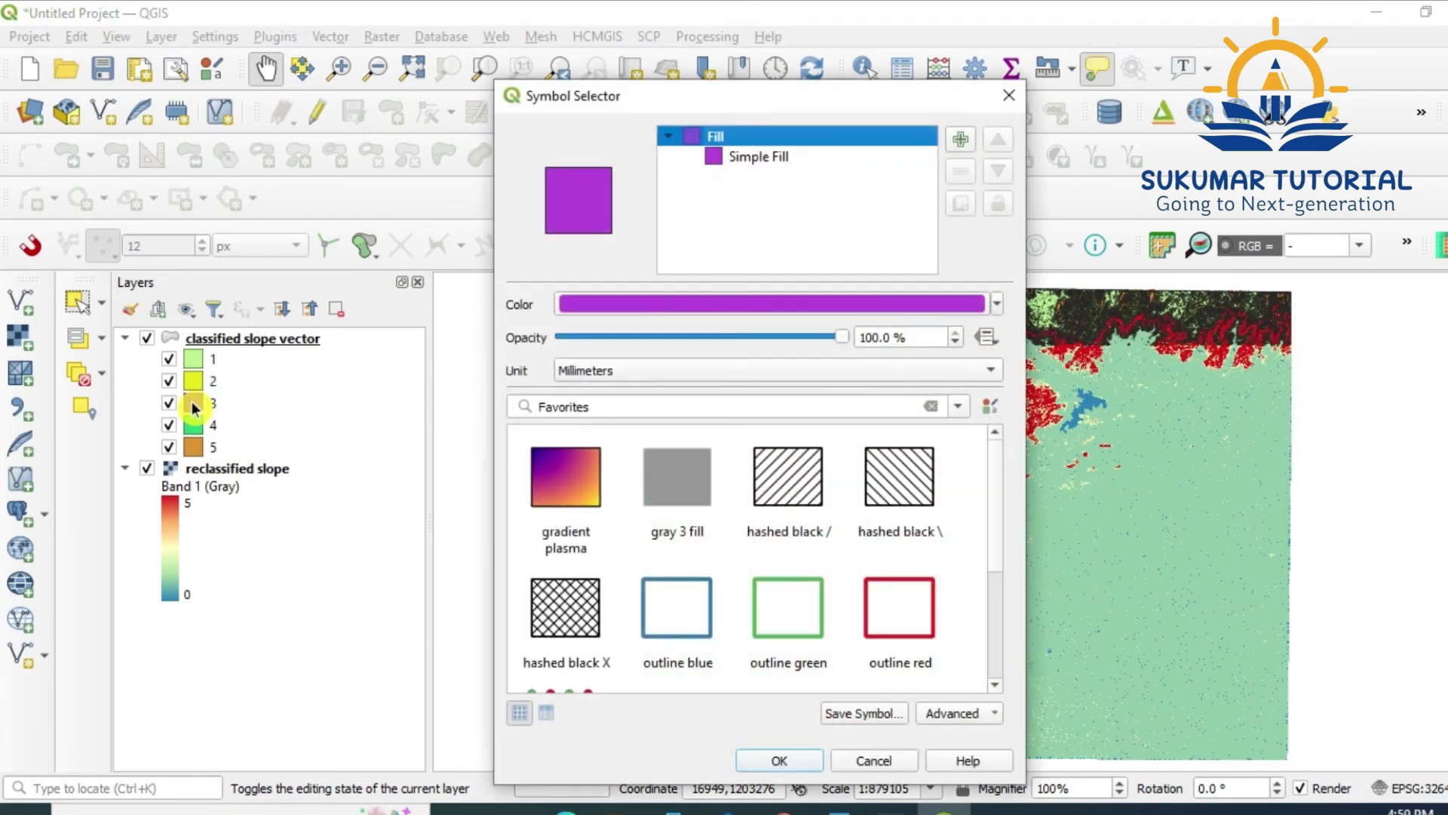
click(996, 304)
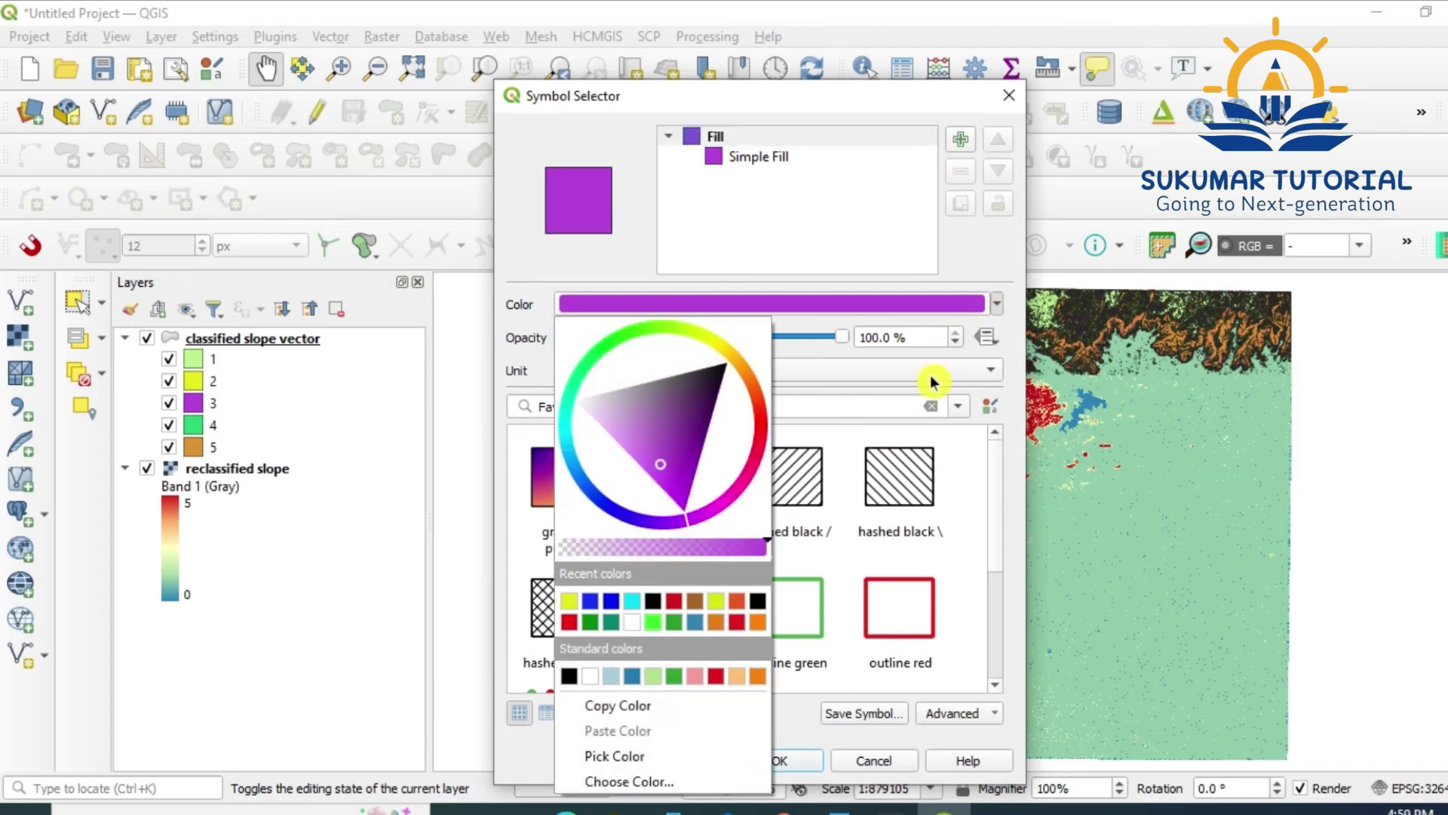
click(721, 626)
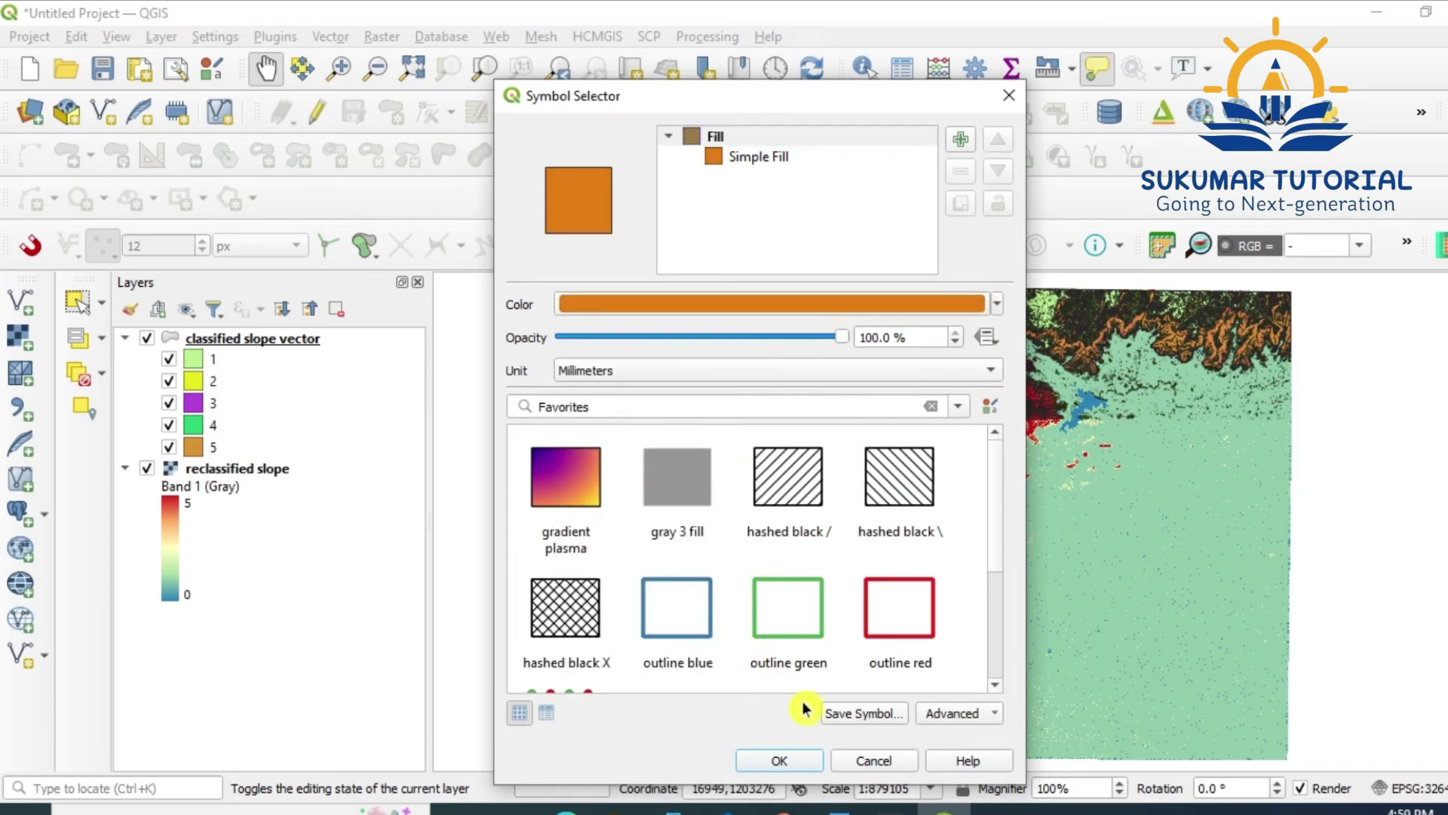
click(800, 767)
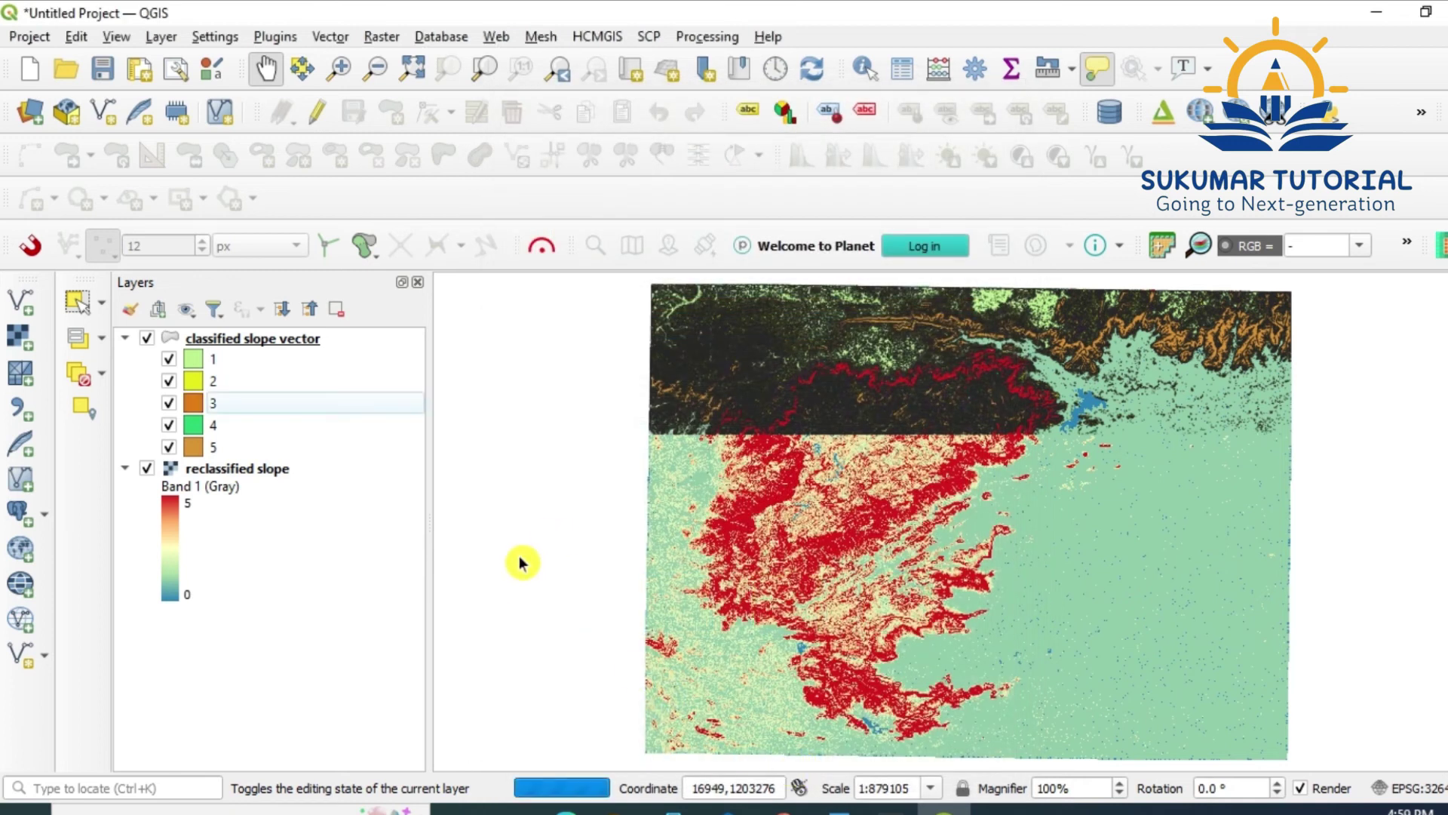
Make class 4's fill red and class 5's fill brown.
double_click(202, 447)
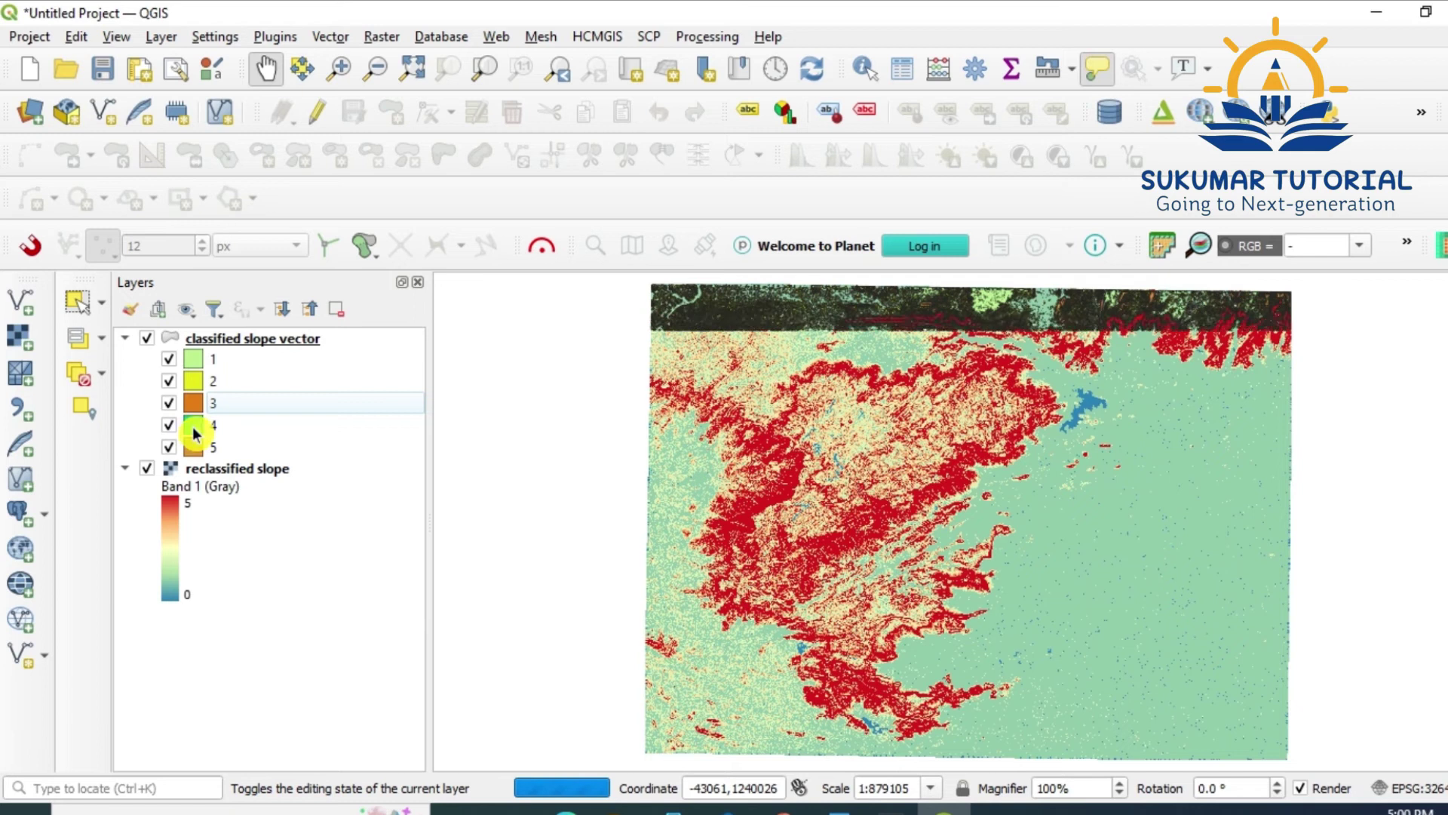
double_click(192, 427)
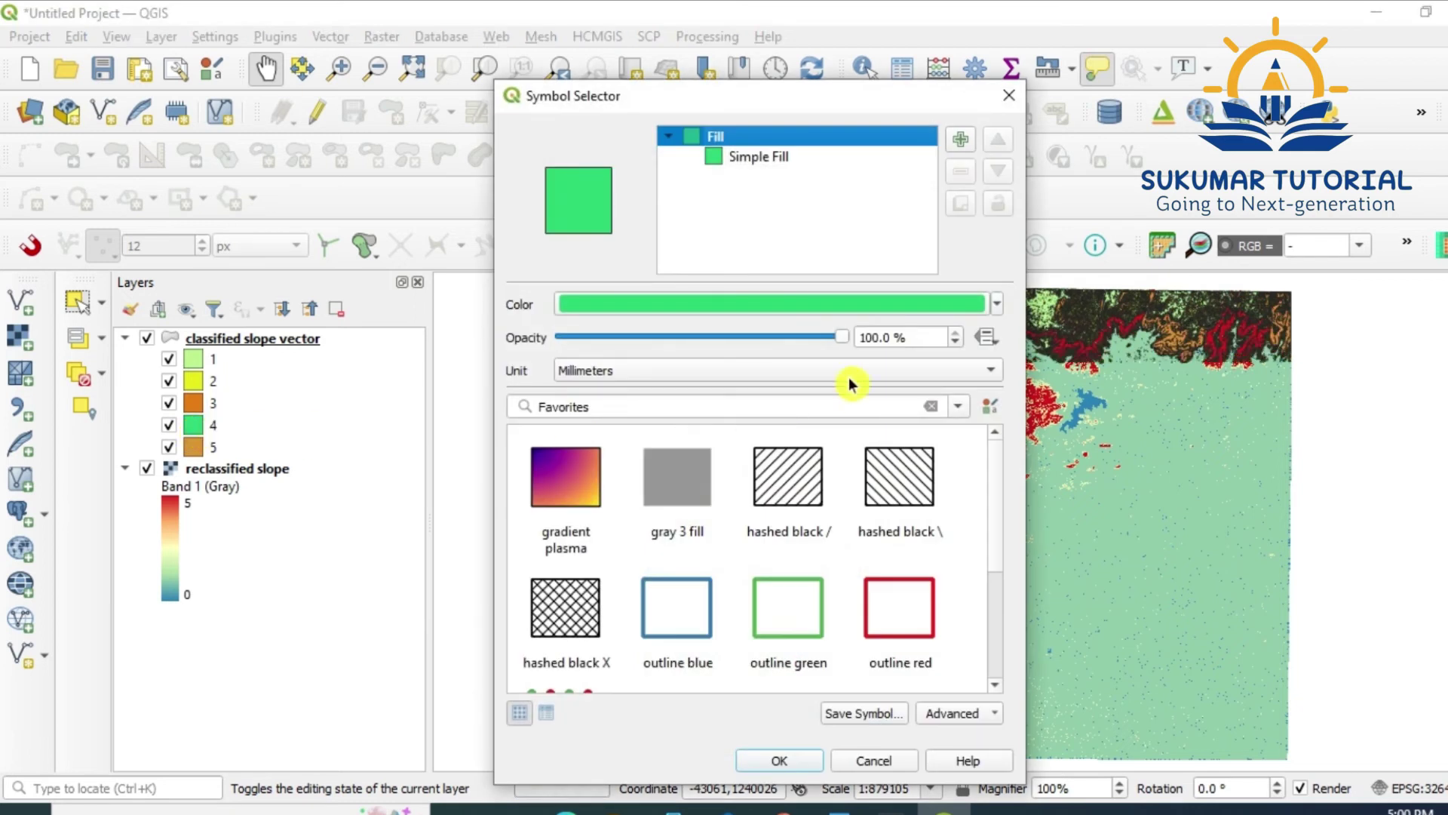
click(997, 305)
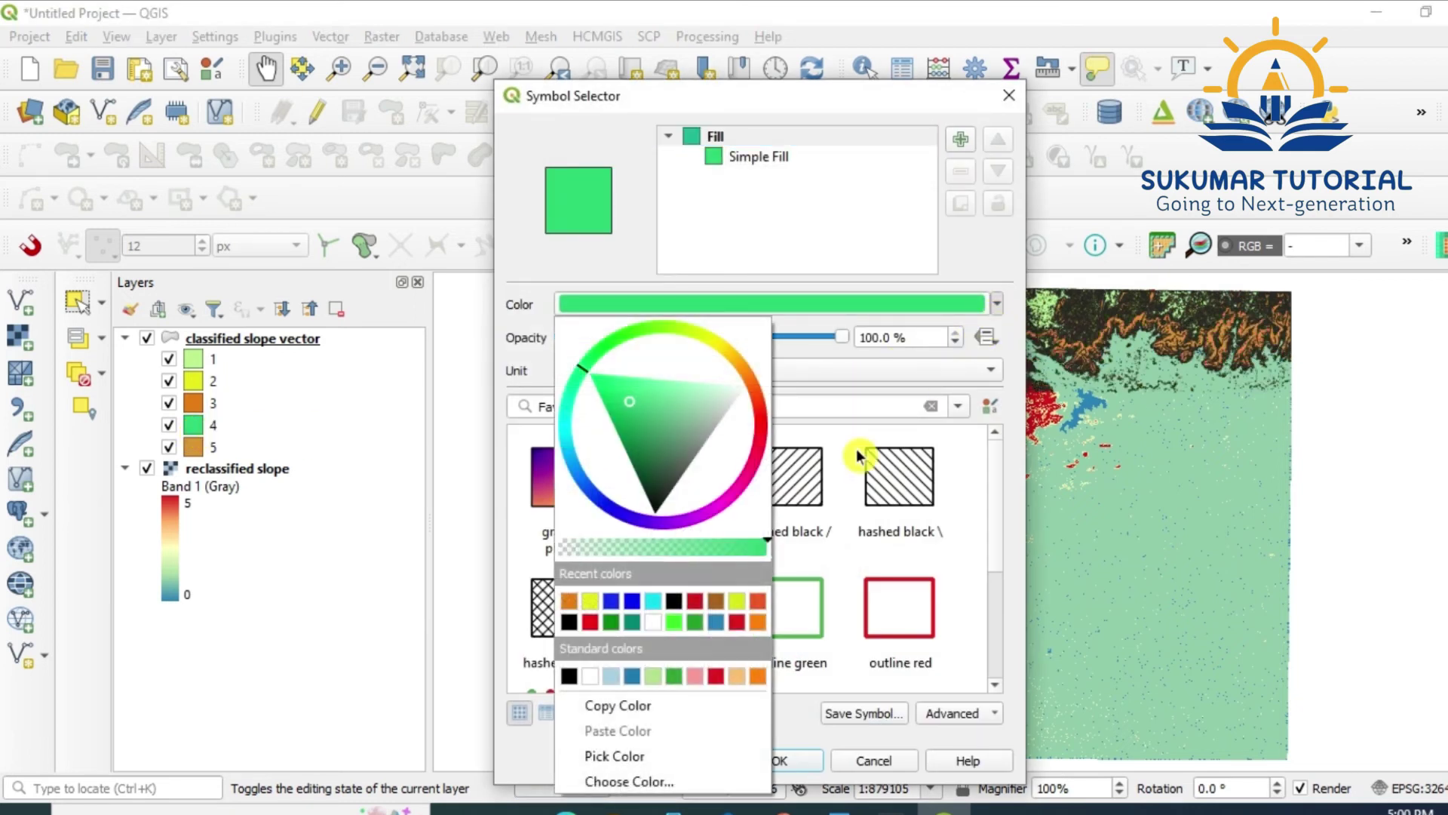
click(590, 626)
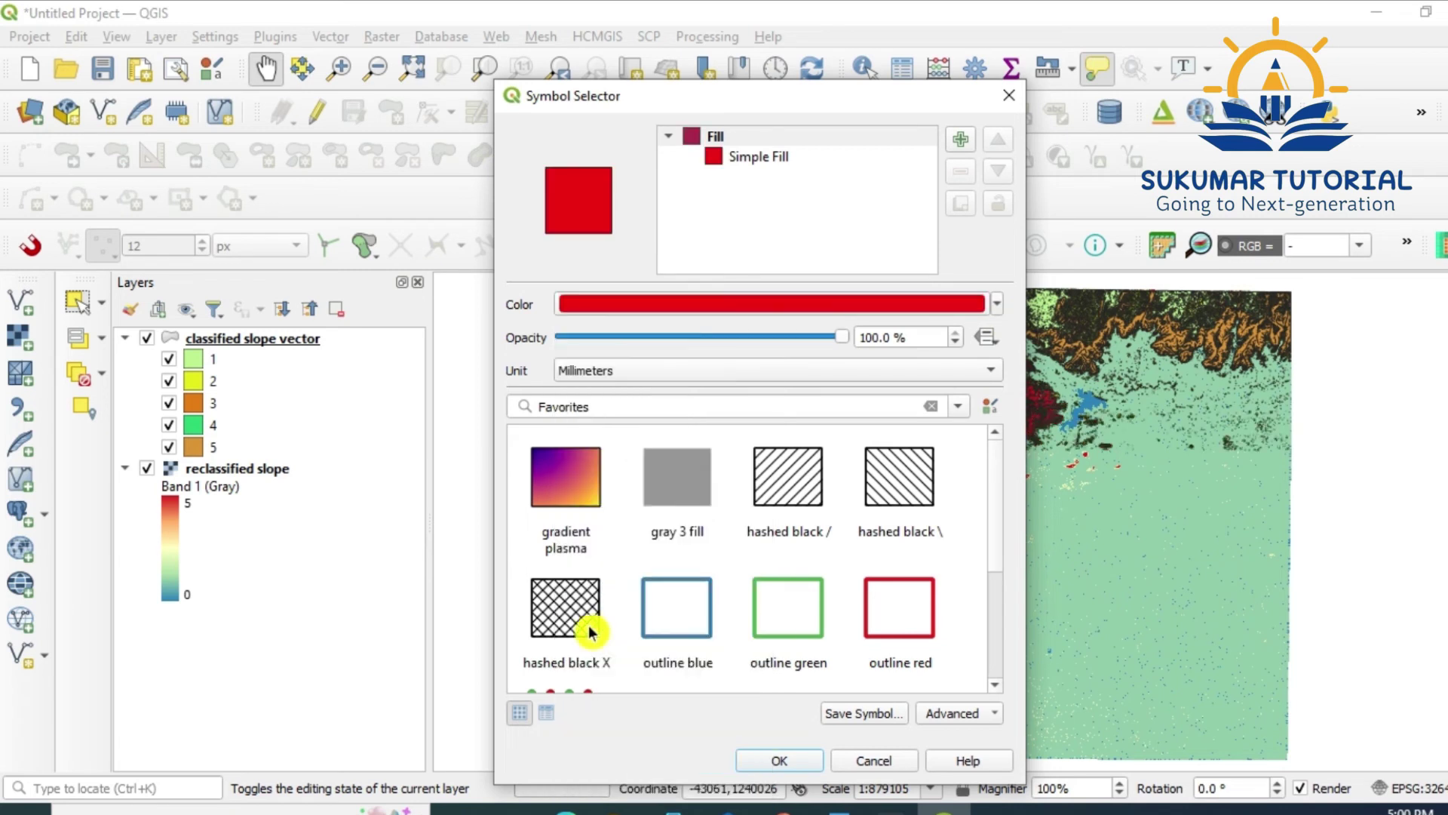
mouse_move(634, 657)
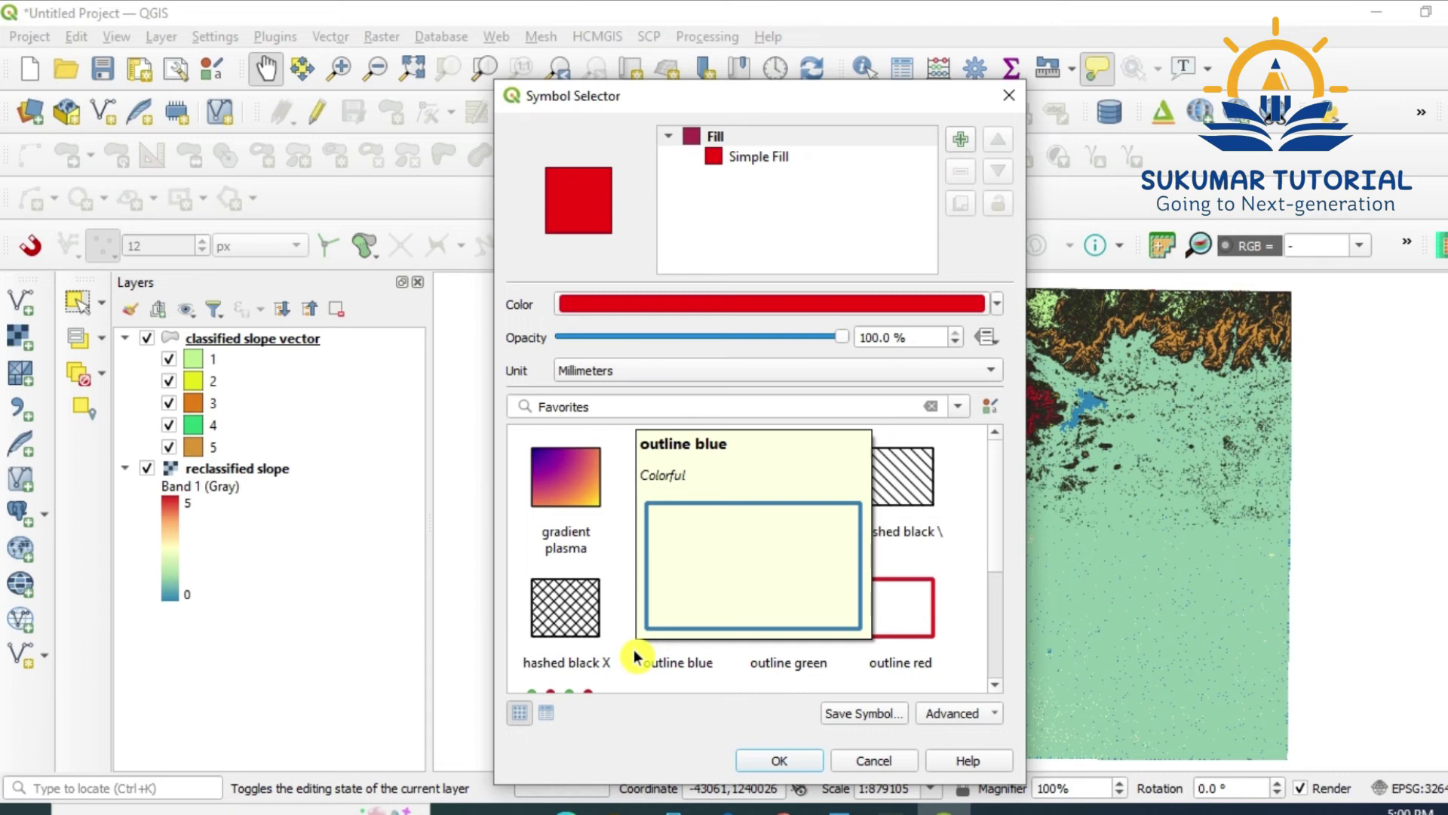
click(785, 762)
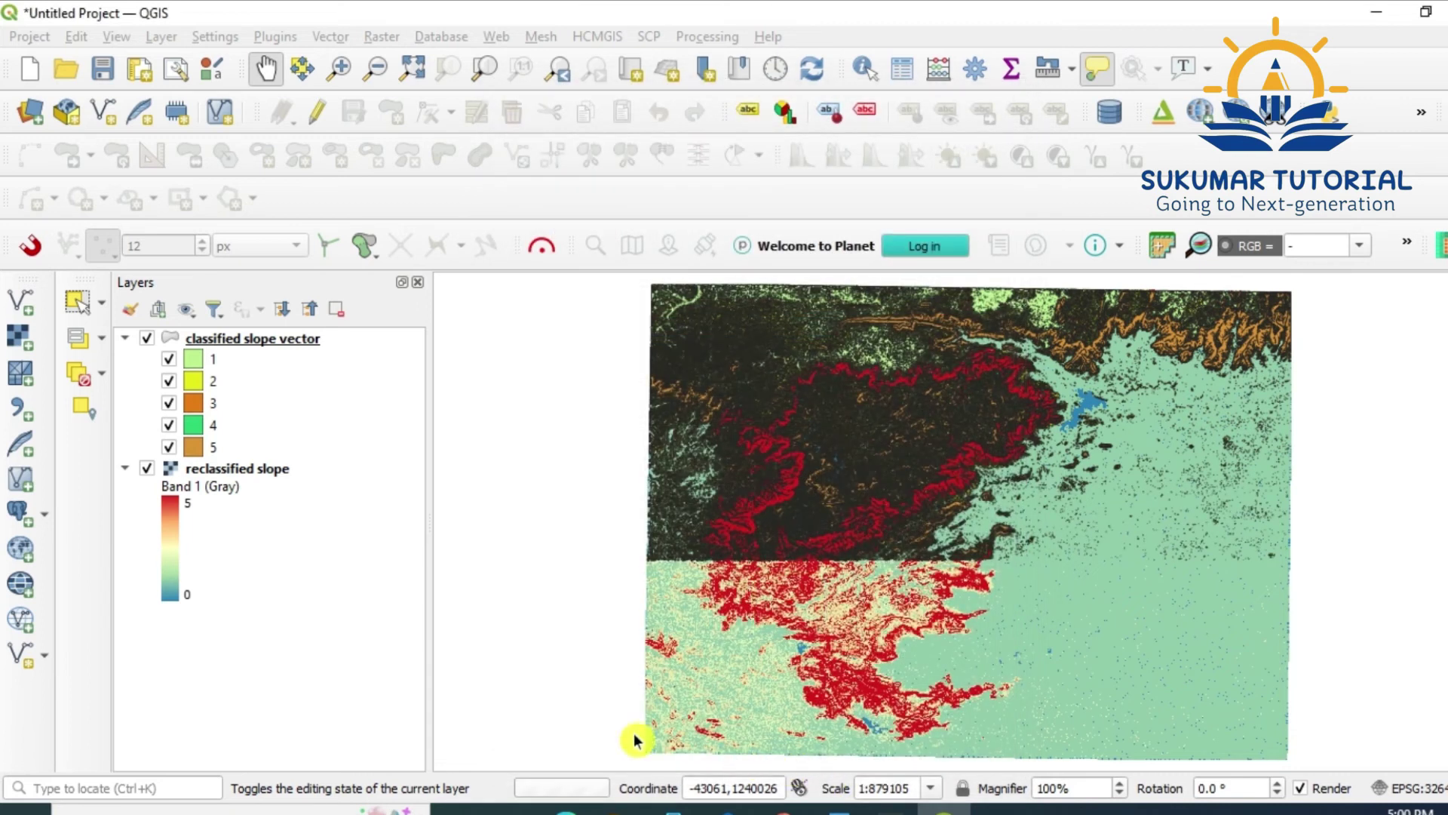
double_click(194, 456)
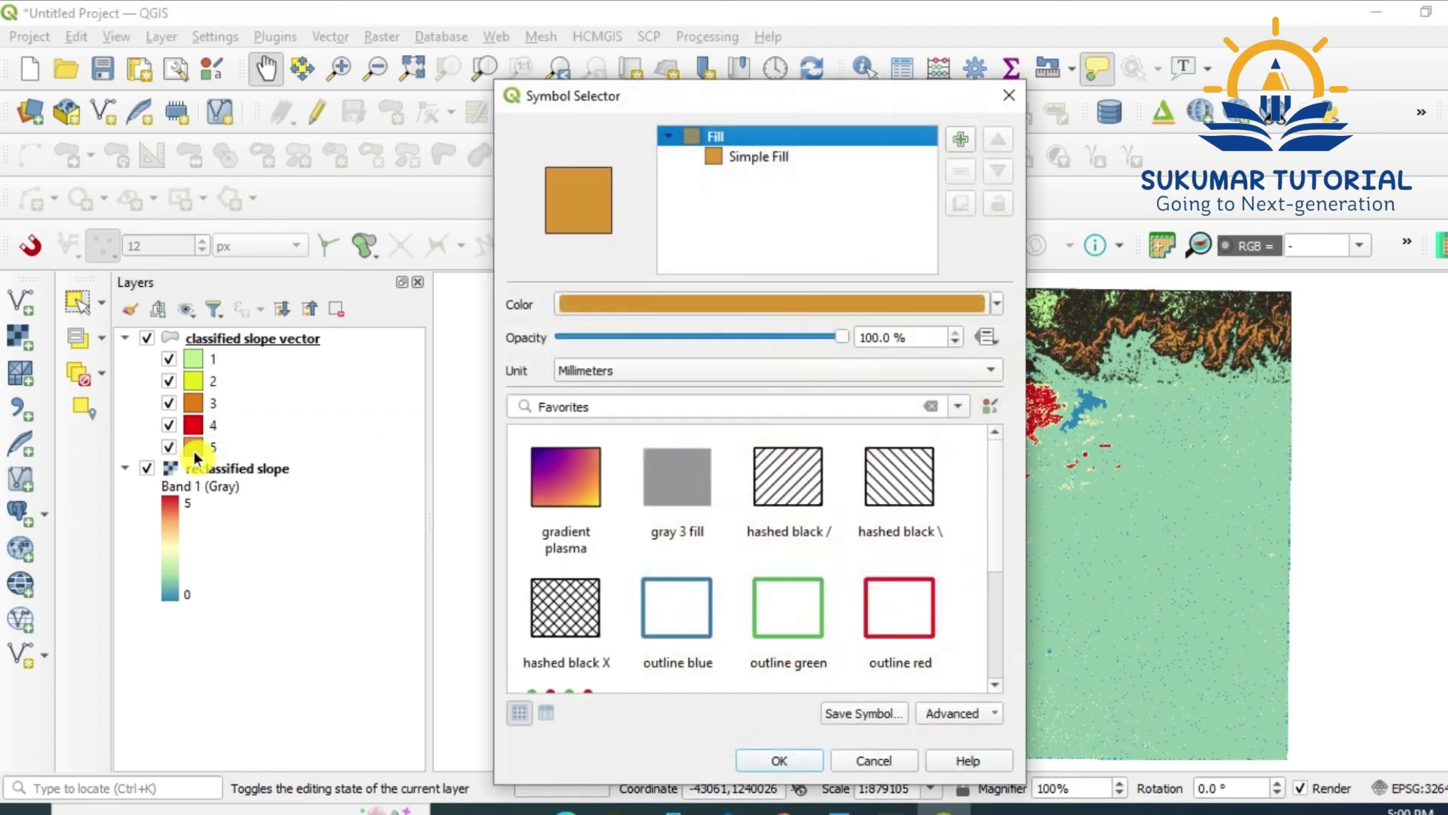
click(997, 305)
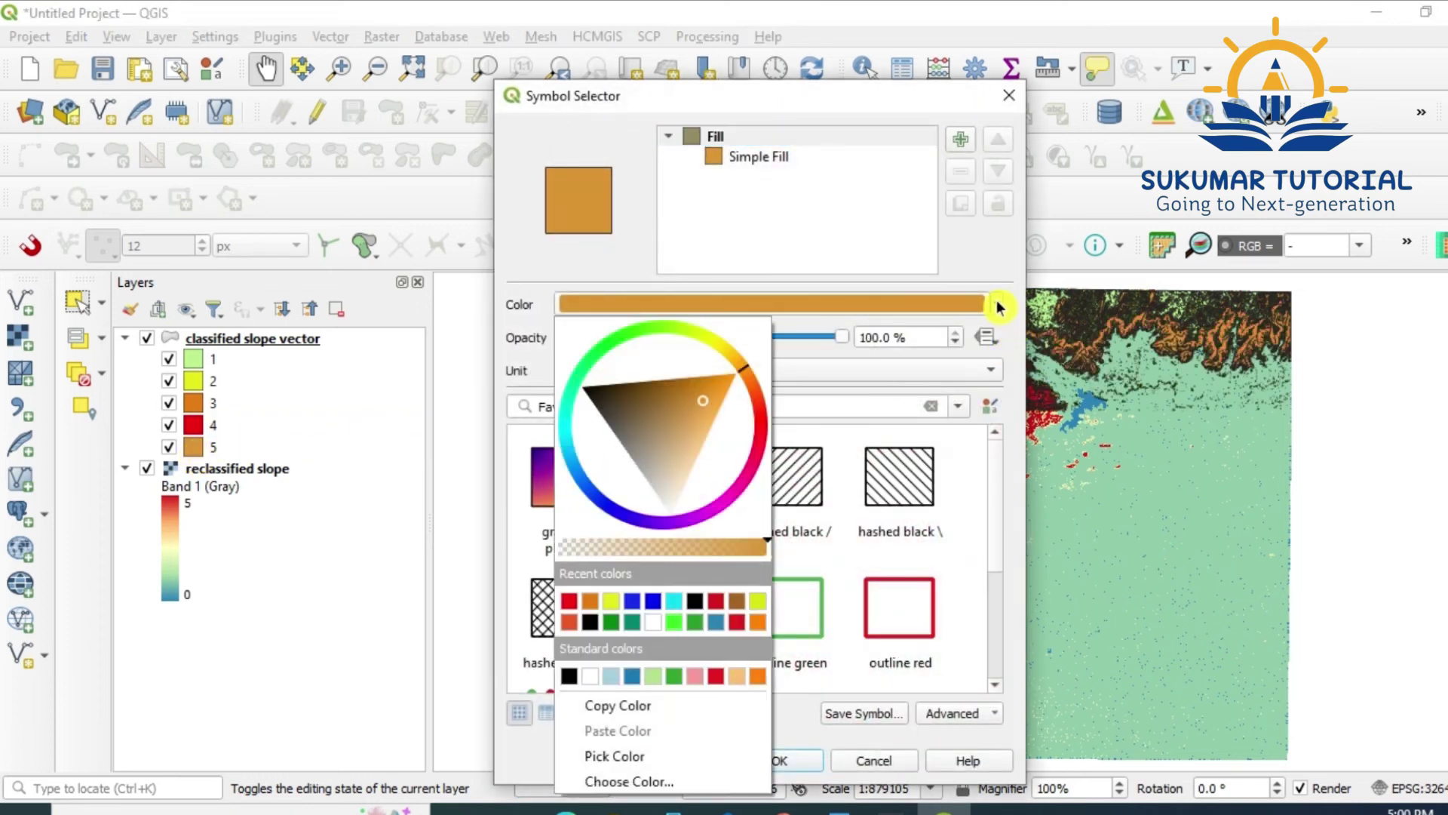
click(740, 603)
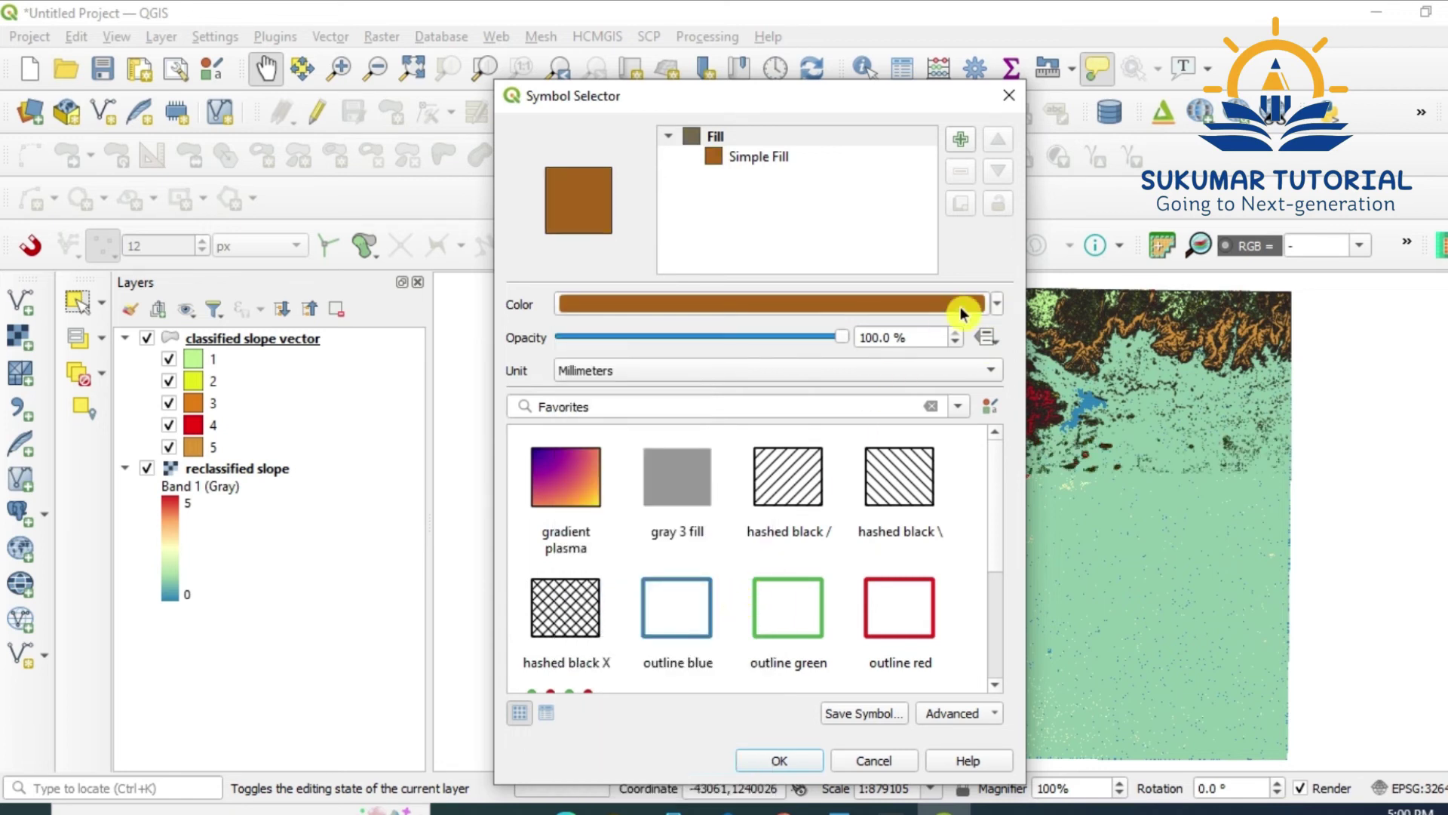
click(780, 760)
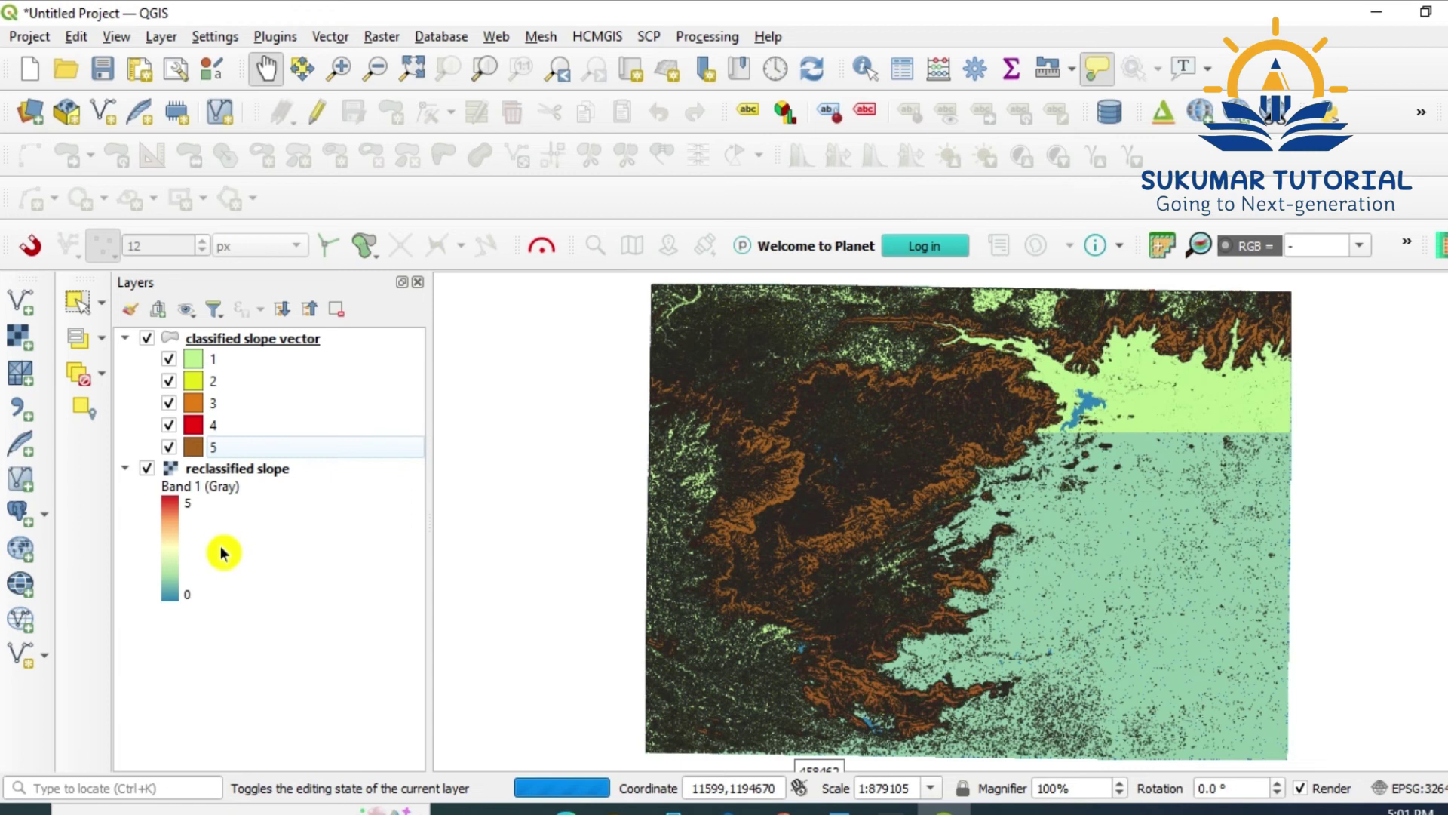
Open the classified slope vector's attribute table with F6.
key(F6)
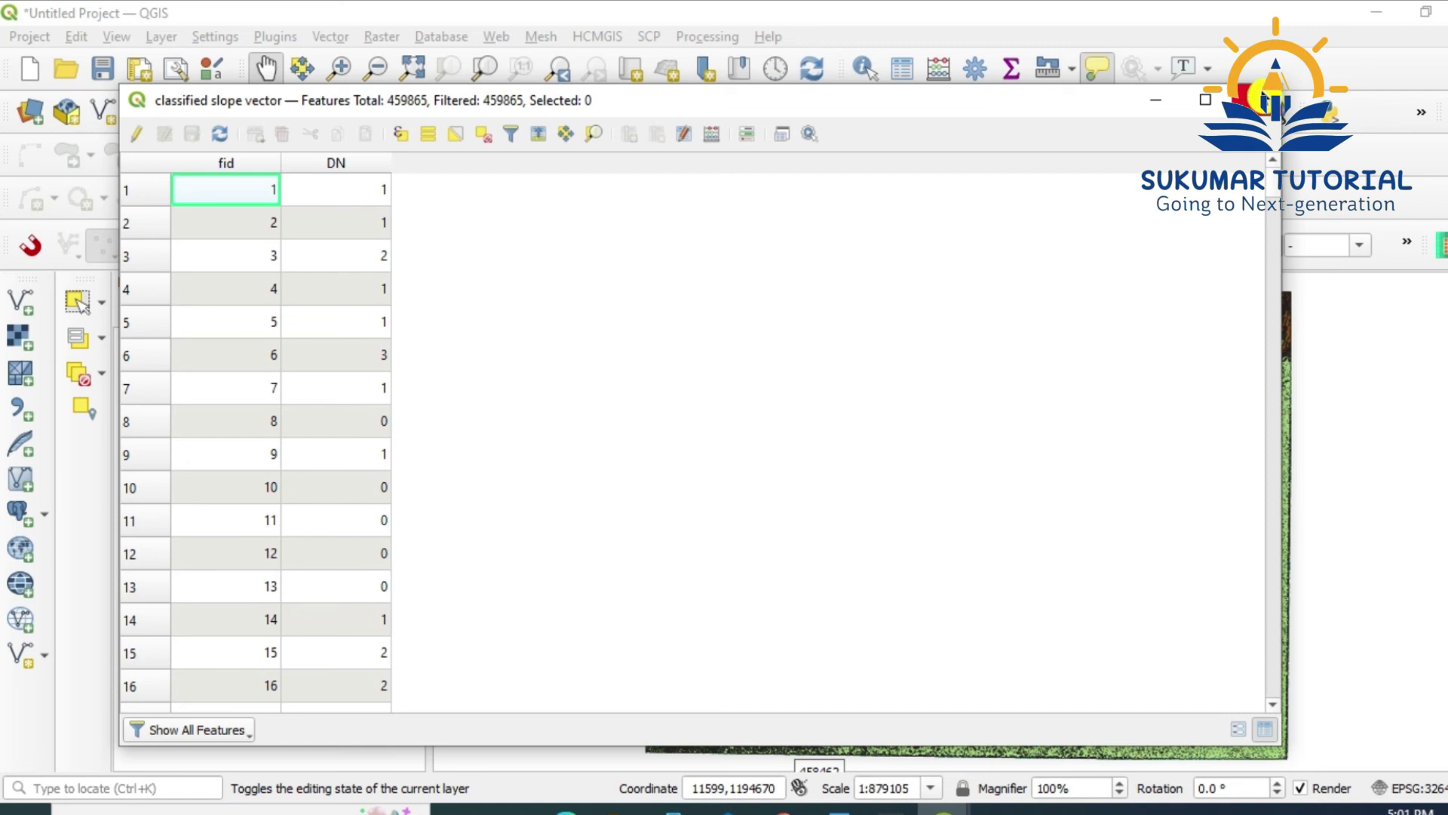
Close the attribute table, hide reclassified slope, zoom into central polygons, then return to full extent.
click(1257, 99)
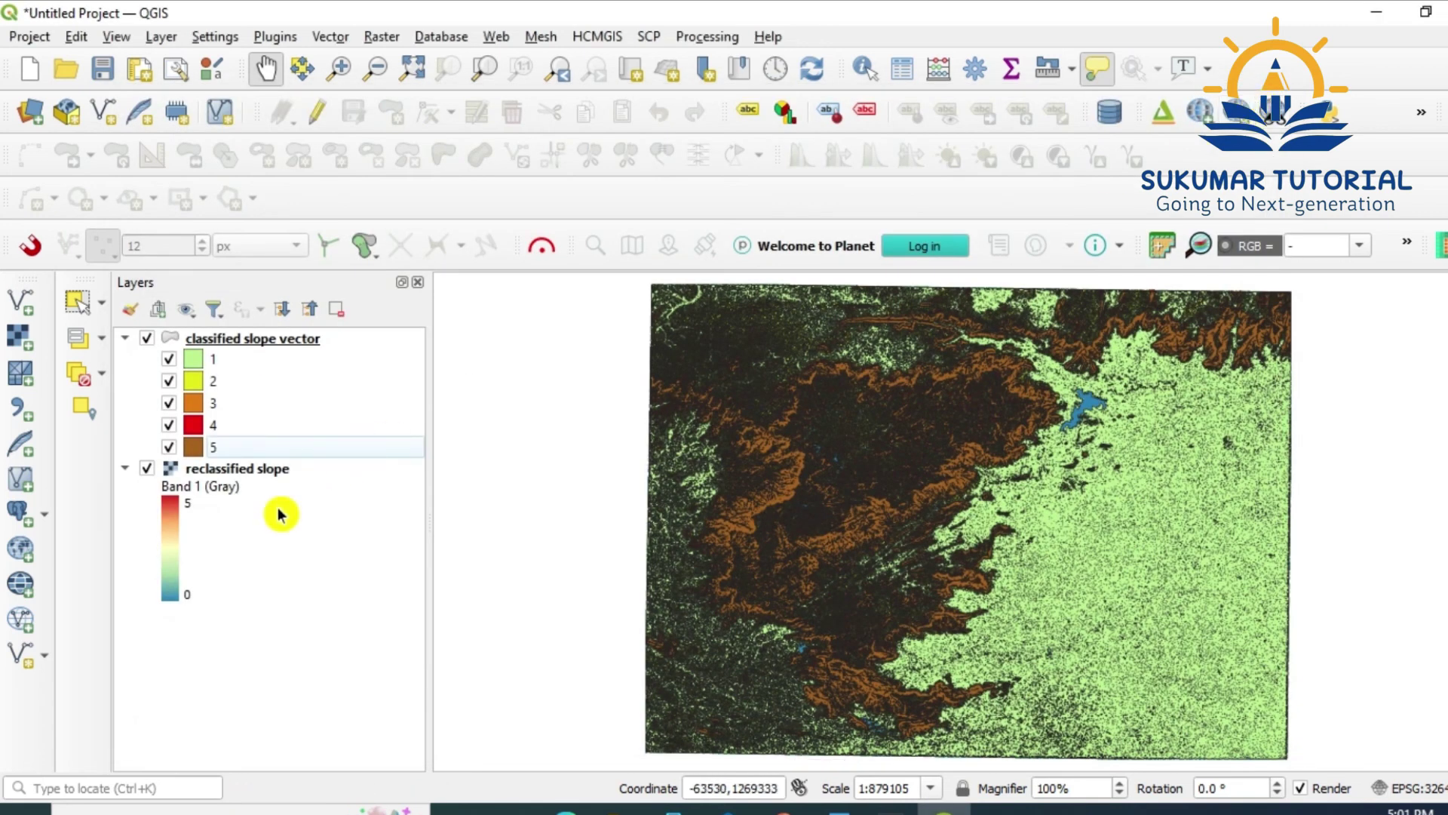
click(146, 468)
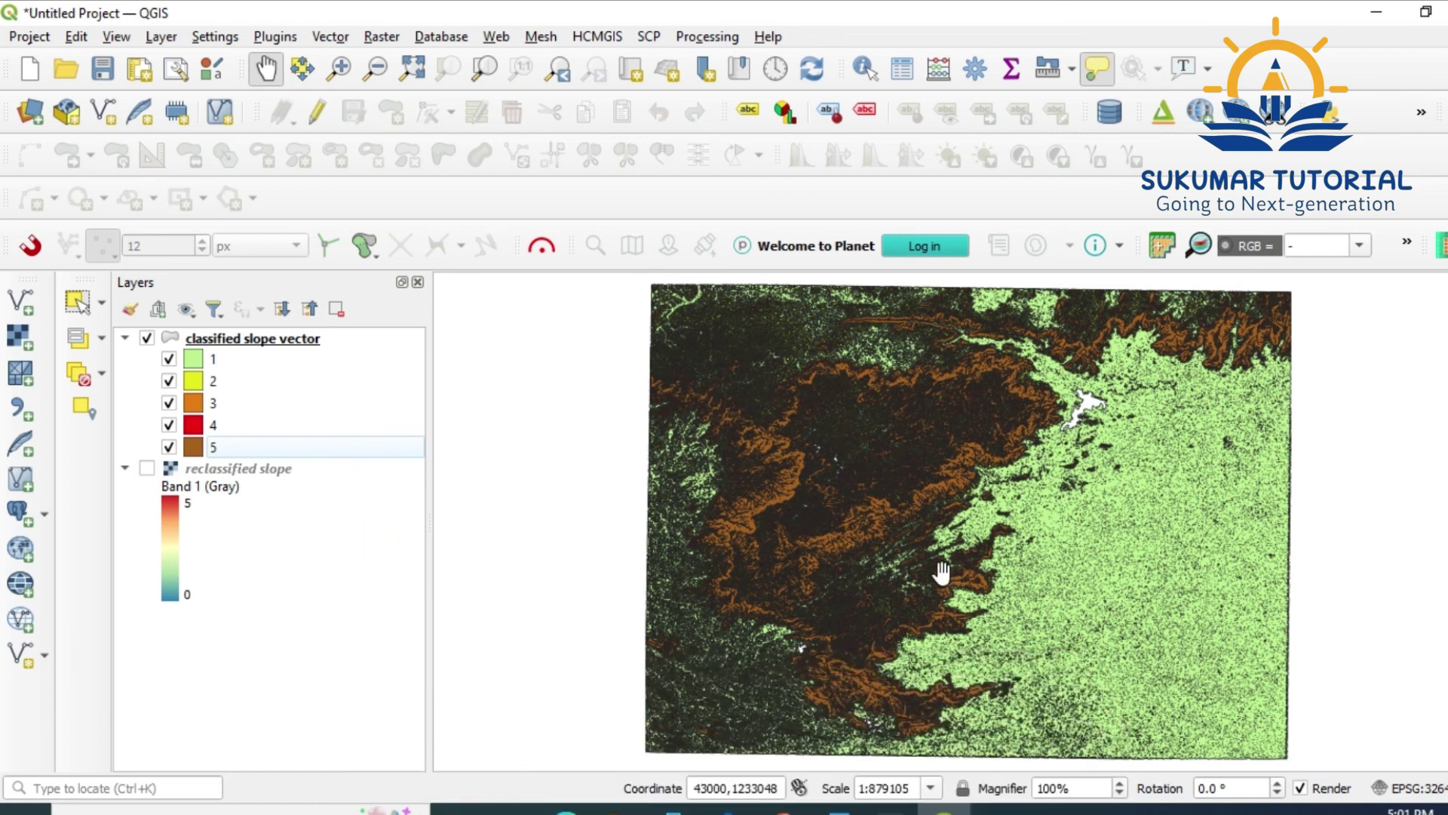
click(351, 66)
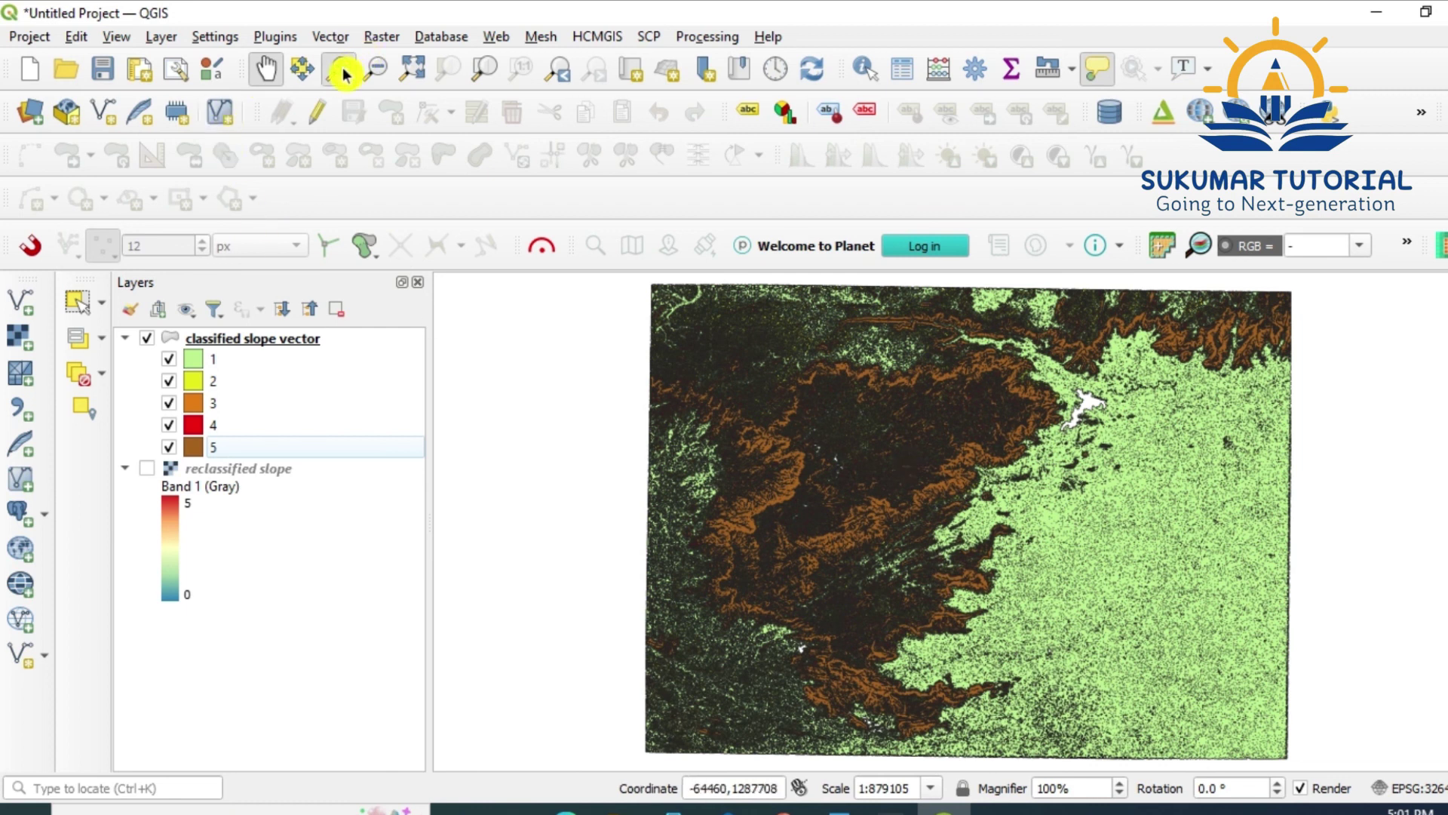
drag(940, 425, 1030, 519)
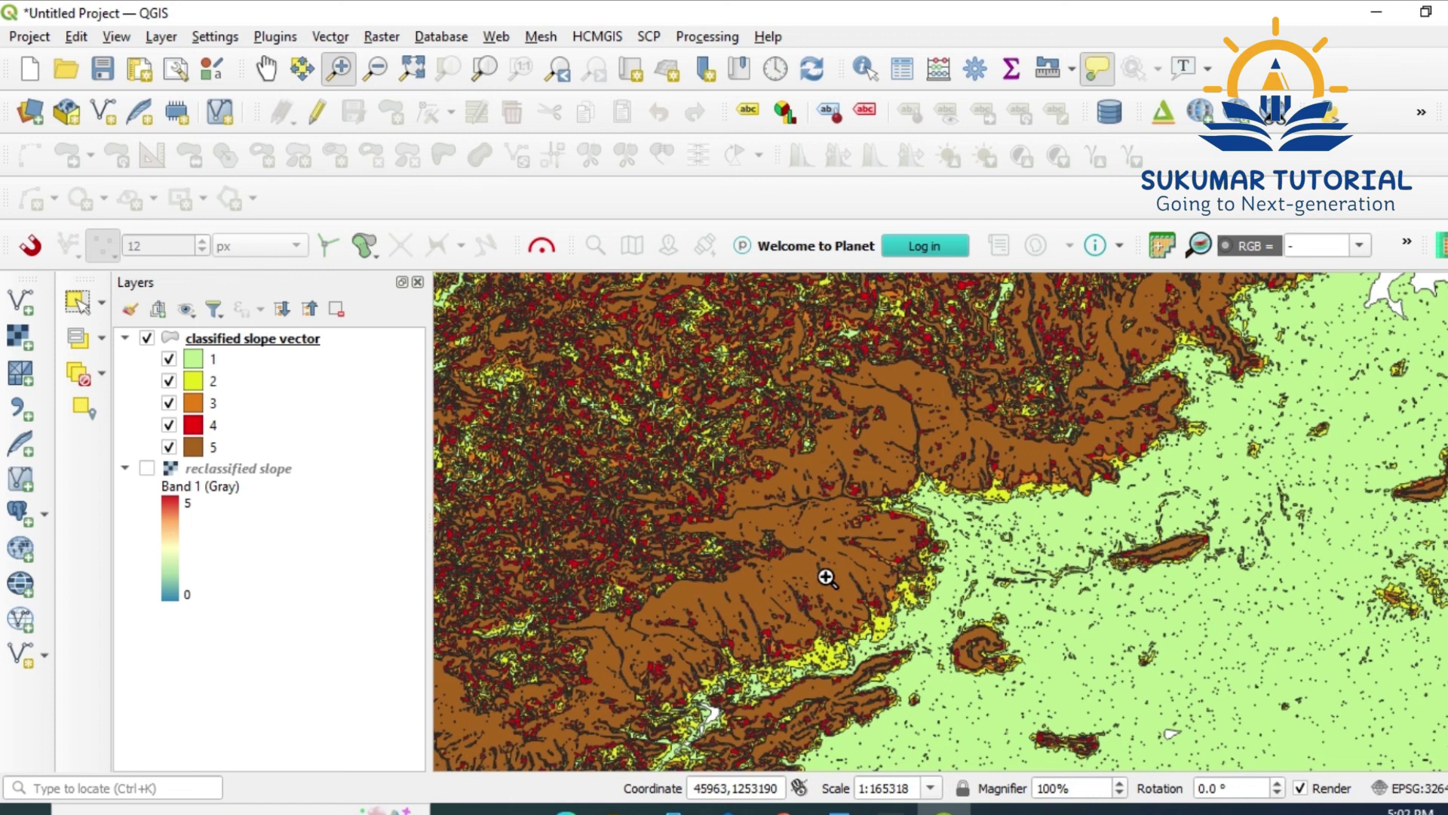
key(ctrl+shift+f)
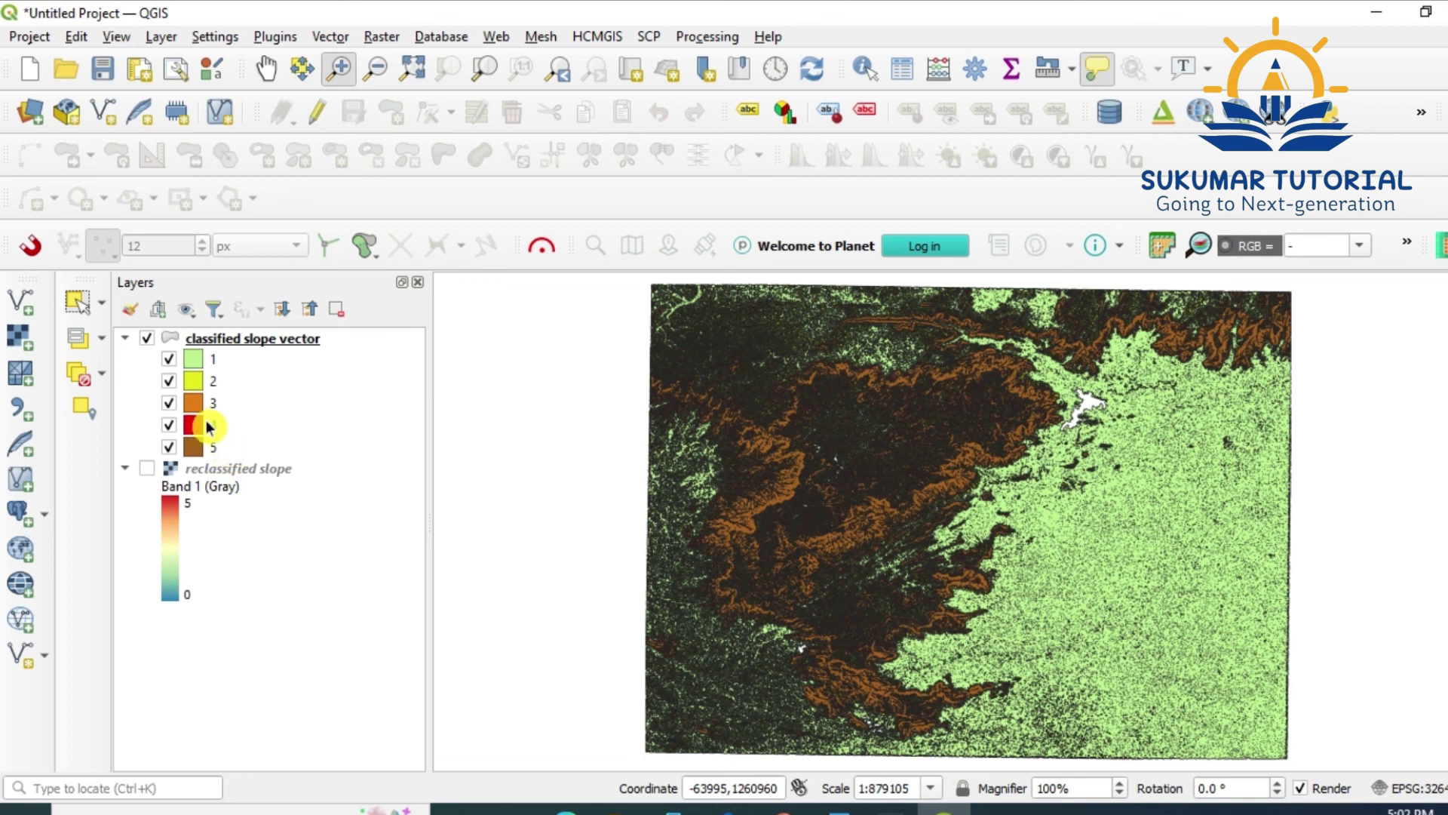
right_click(243, 343)
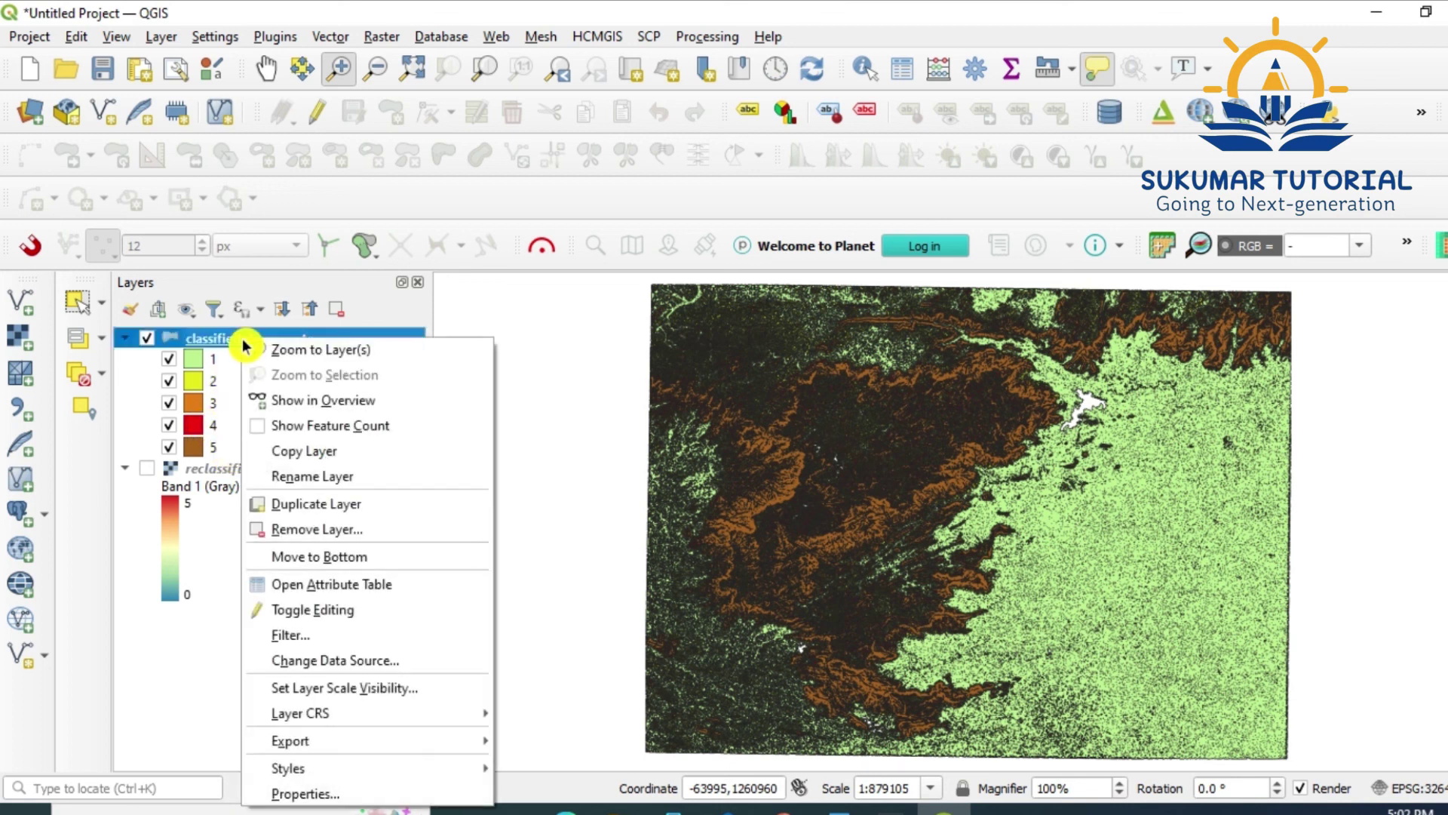
click(355, 611)
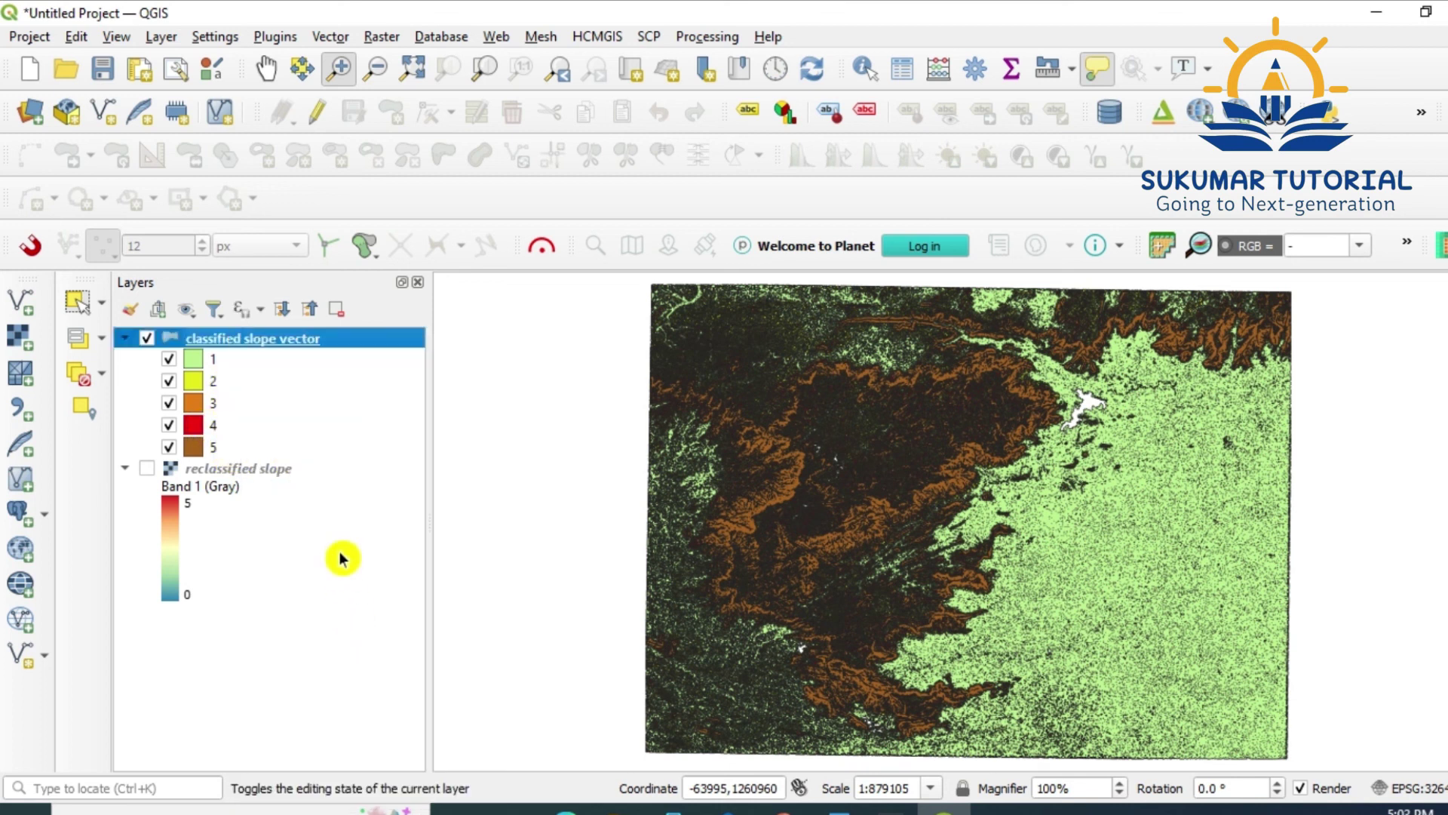